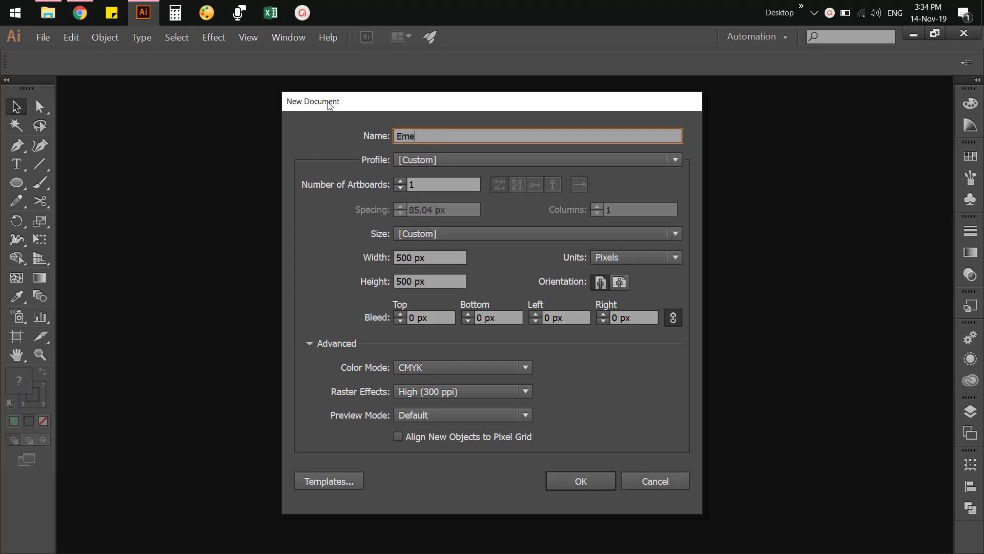
Step: Create a 500 by 500 px CMYK document named "Emerald Illustration"
text(rald Illustration)
key(Return)
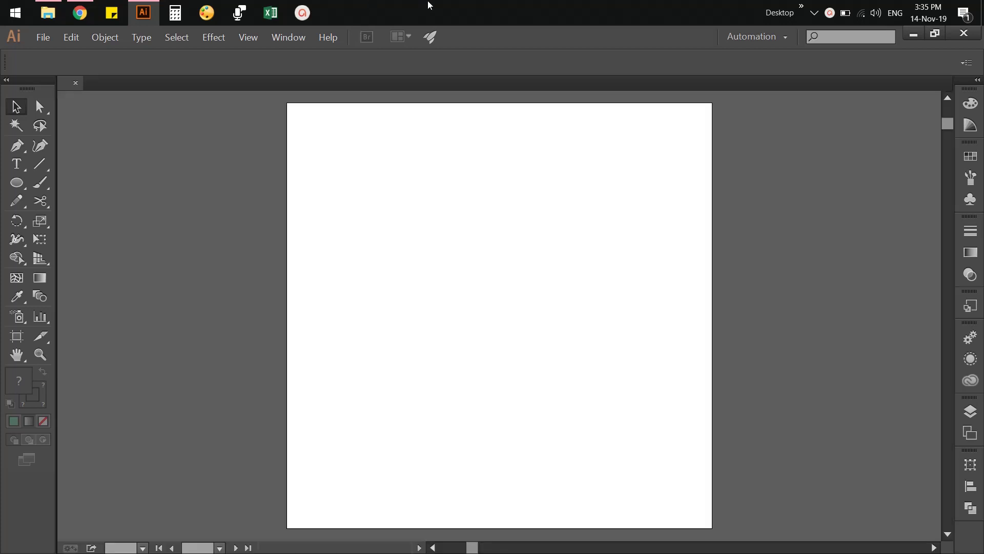
key(a)
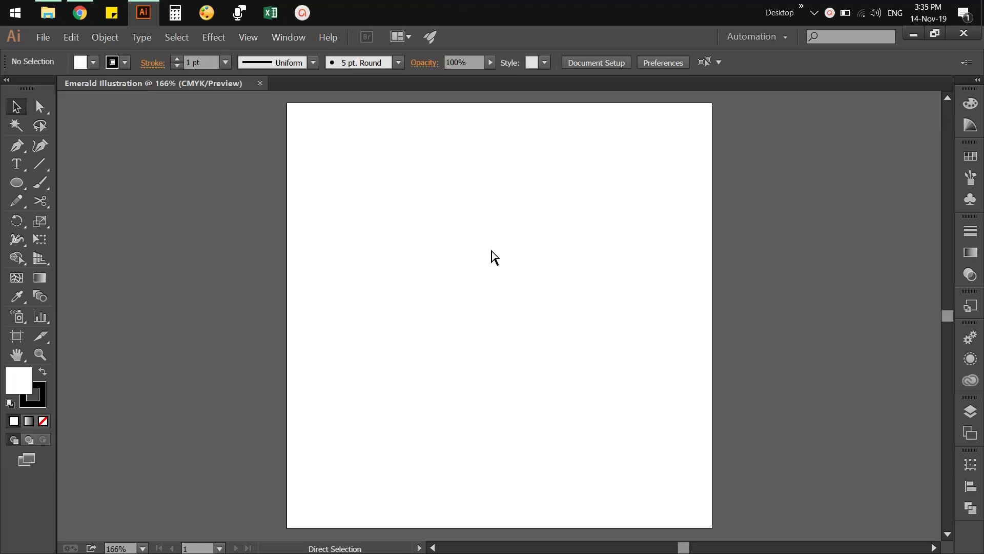
key(ctrl+minus)
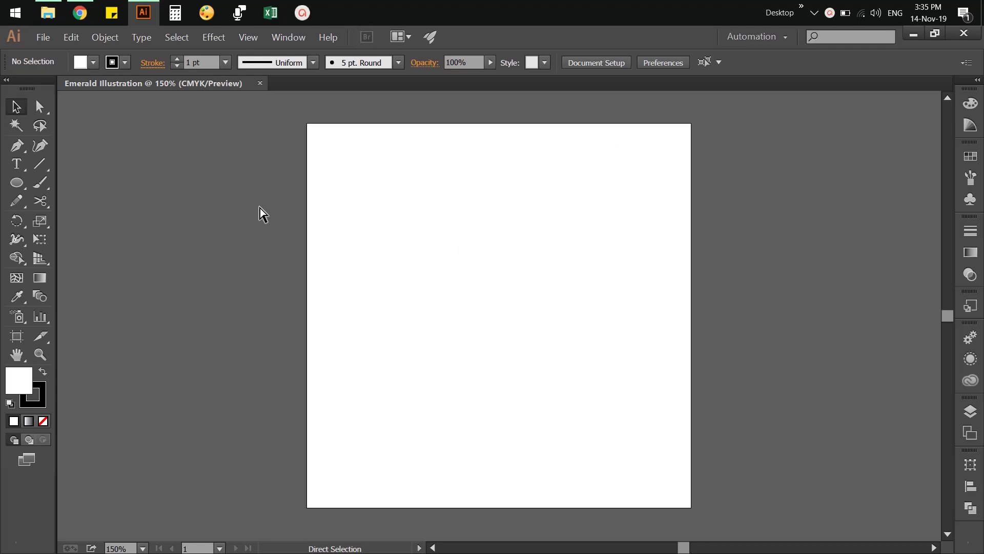
Step: Save the document as the Adobe Illustrator file "Emerald Illustration" in the folder "9. Diamond Cut Emerald Illustration", keeping the default Illustrator CC options
key(ctrl+s)
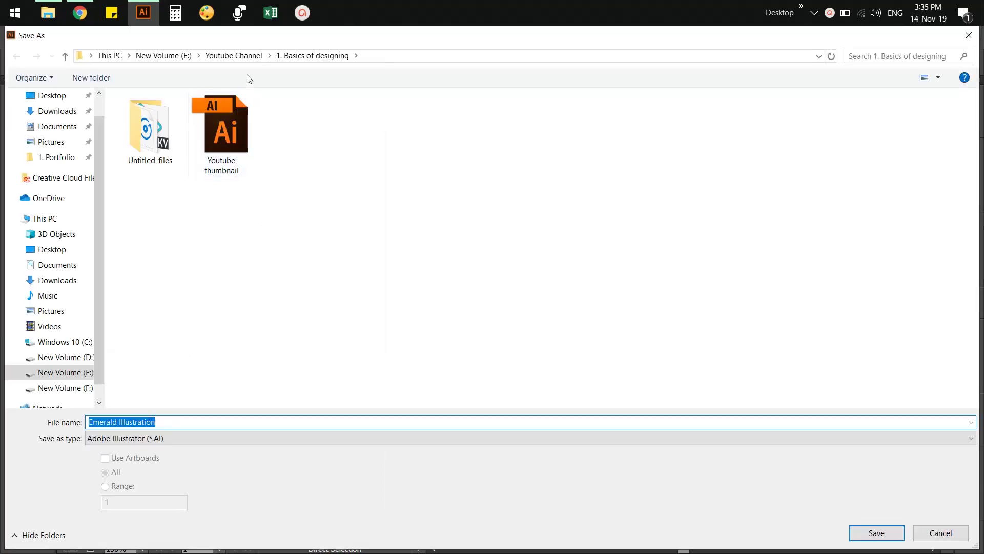
click(245, 56)
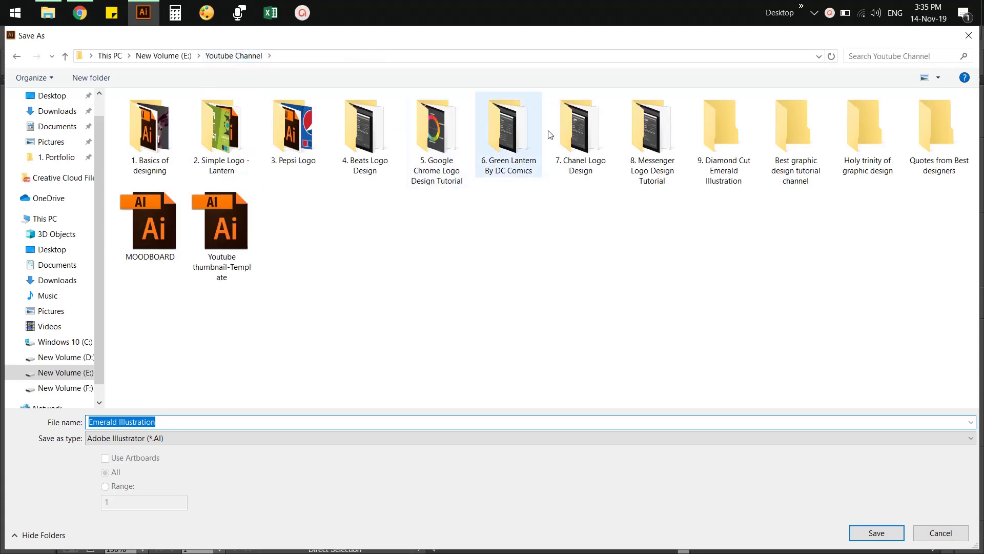
double_click(711, 131)
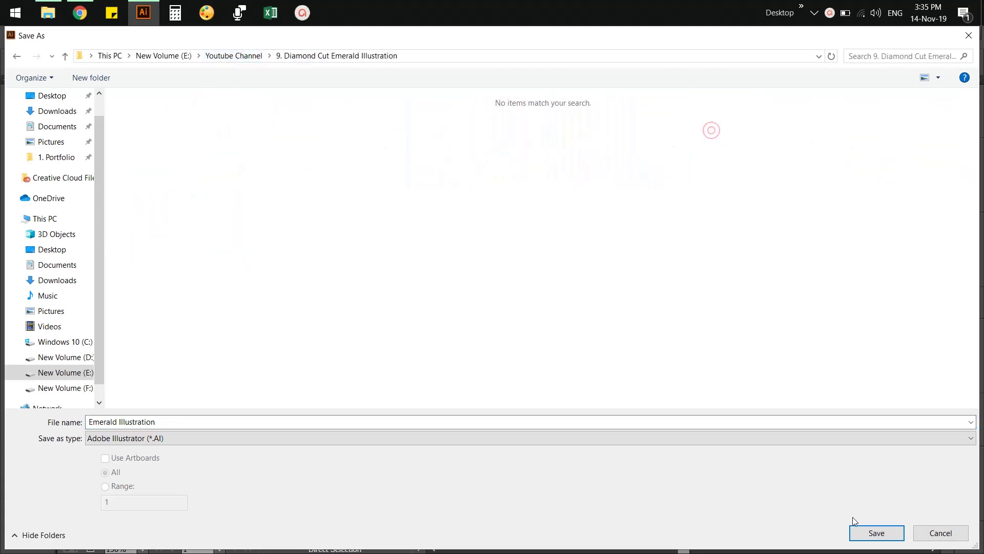
click(899, 534)
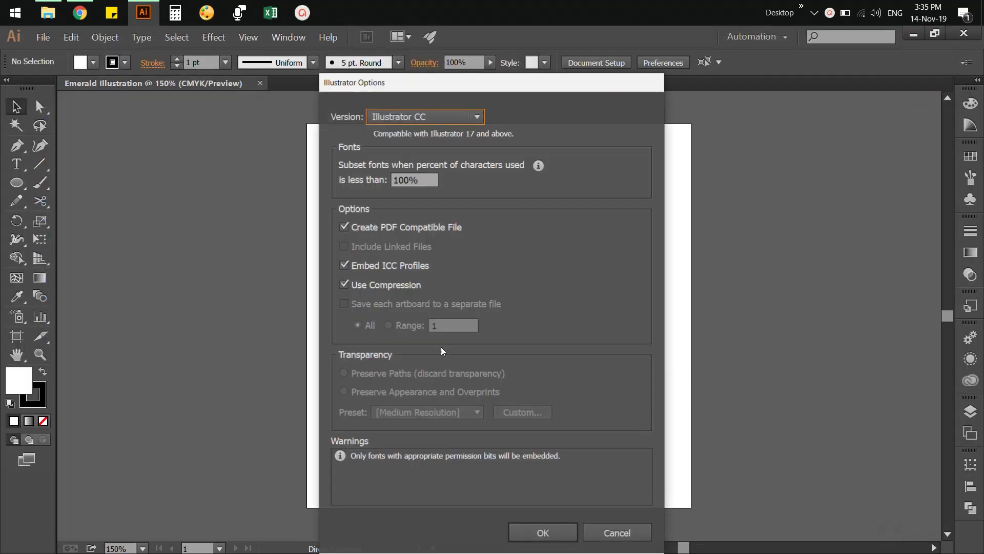
click(540, 533)
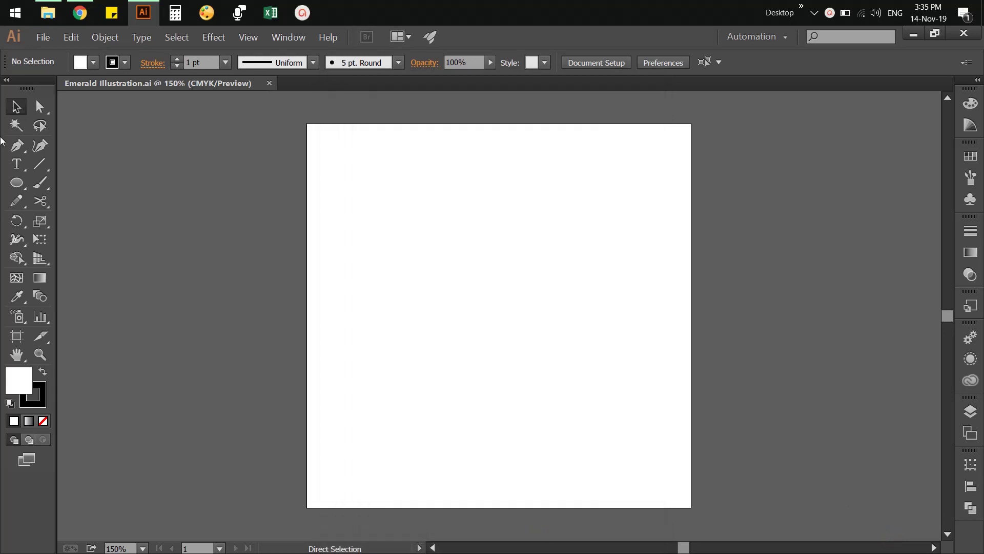
Step: Create a triangle on the upper part of the artboard using the Polygon tool with a 50 px radius and 3 sides
click(18, 180)
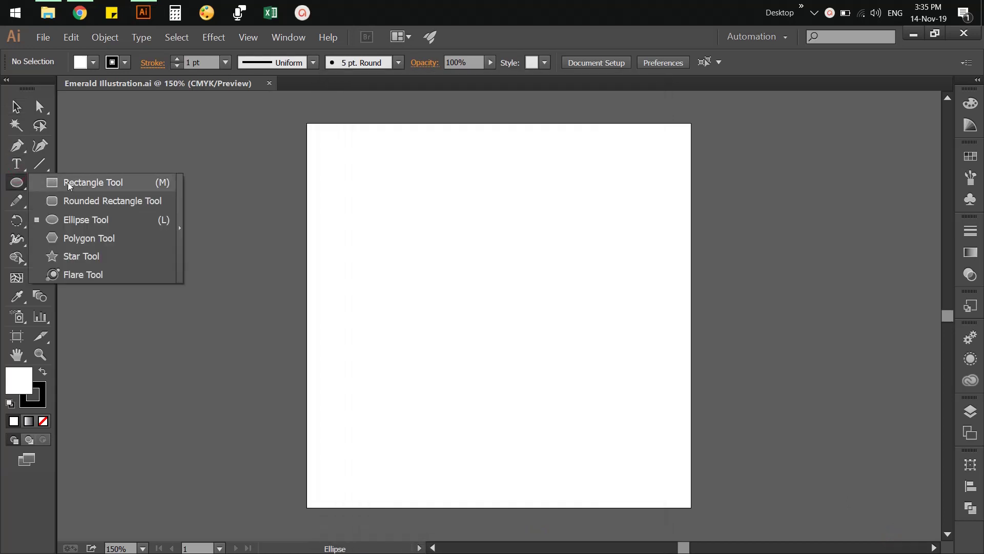
click(77, 238)
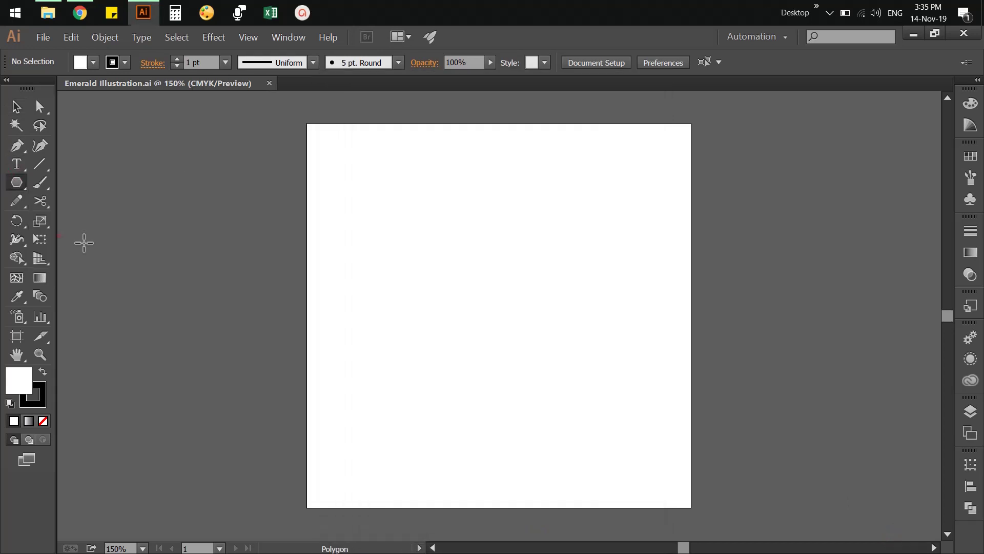
click(416, 267)
text(3)
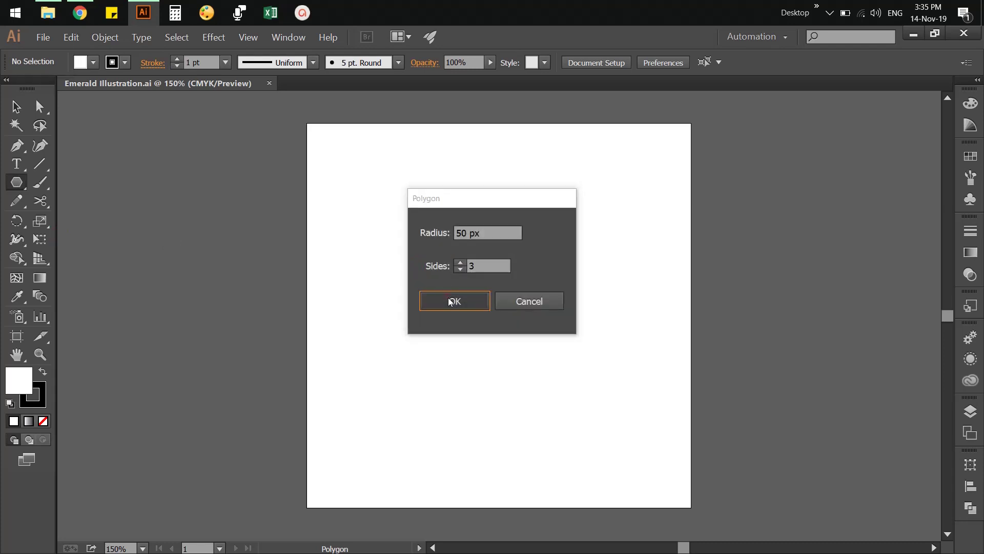
click(451, 301)
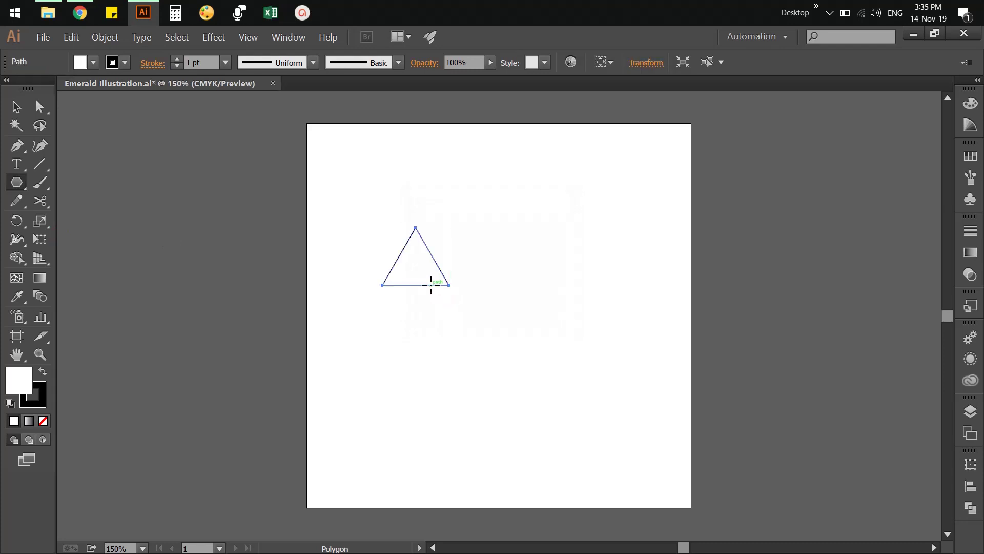
Step: Resize the triangle to 75 px wide and half that height, 75/2 px, then deselect it
key(v)
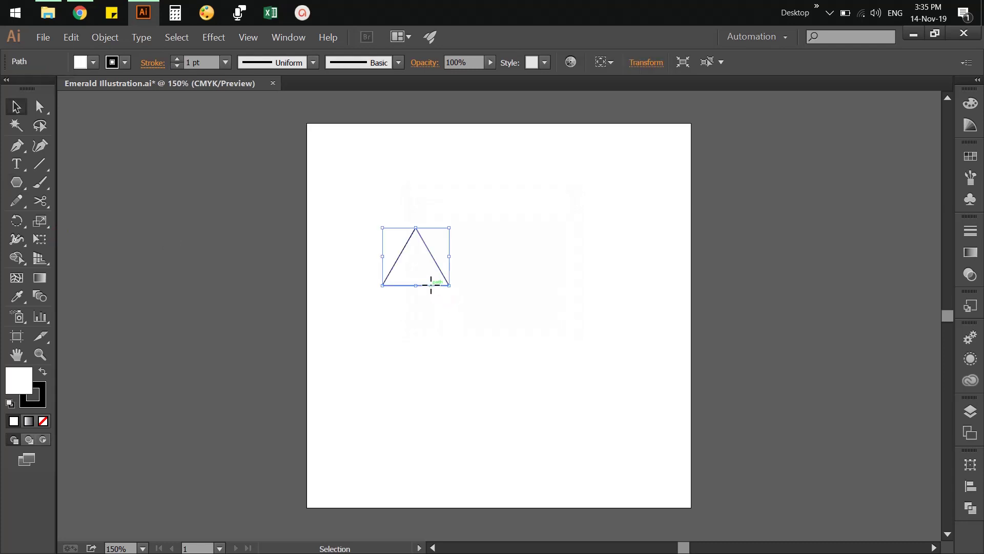
click(970, 464)
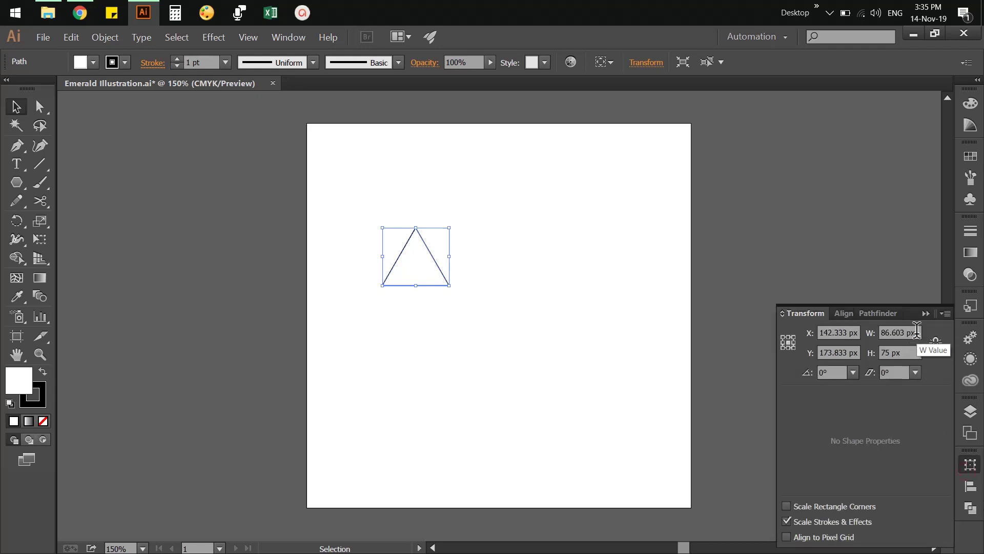
click(921, 332)
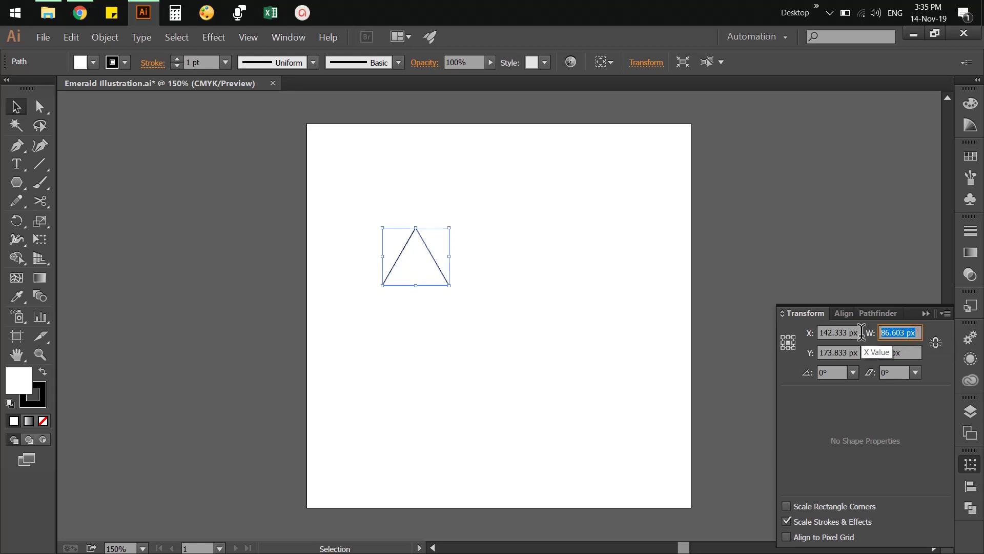
text(75)
key(Tab)
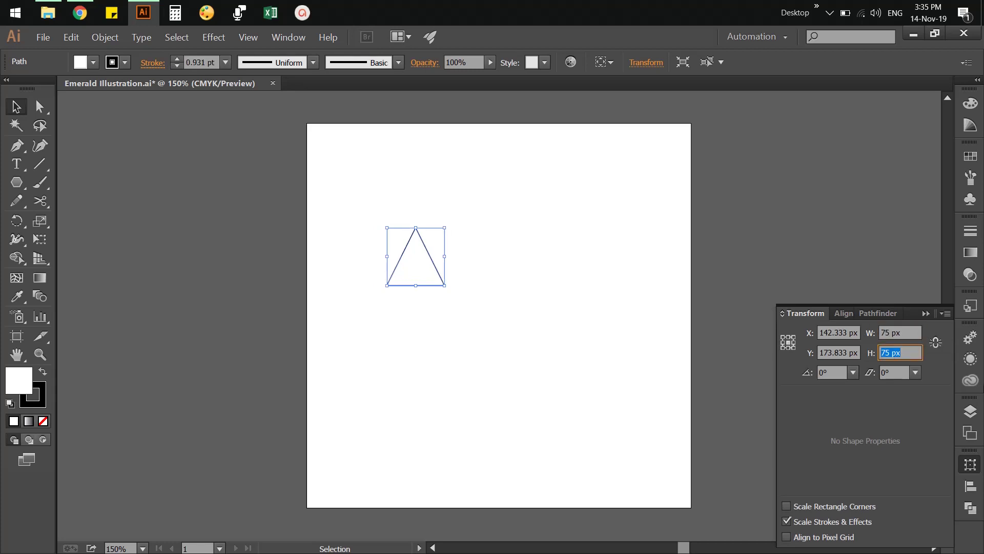
text(75/2)
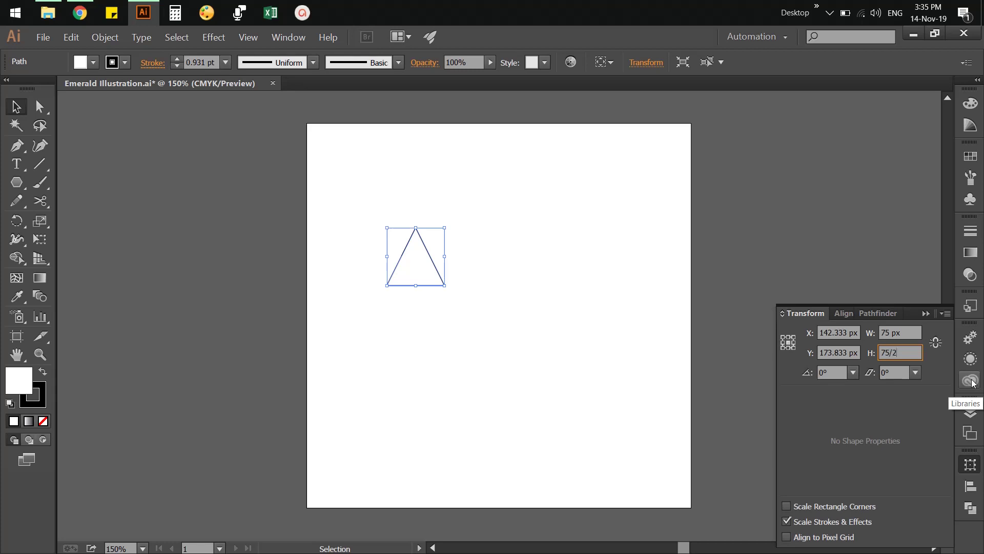
key(Tab)
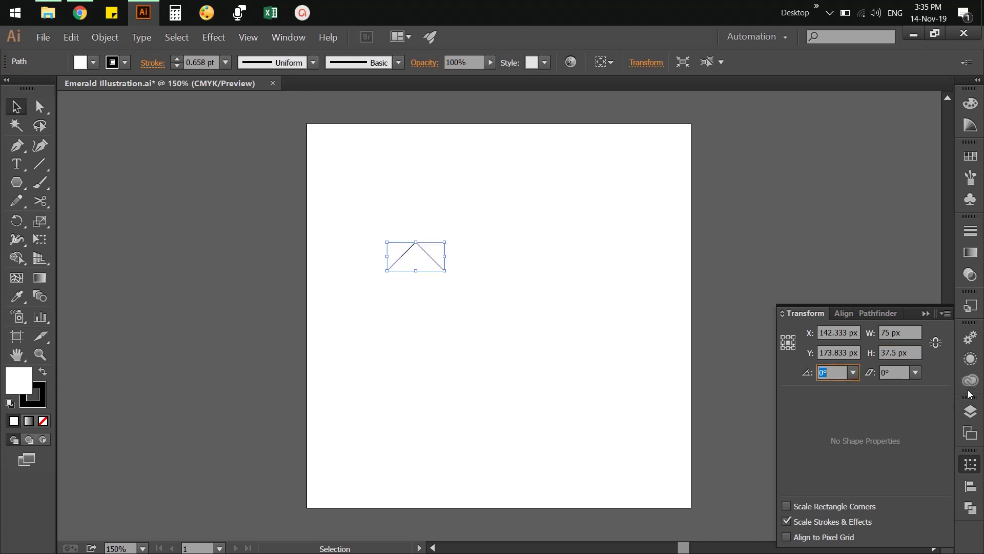
click(974, 469)
click(518, 328)
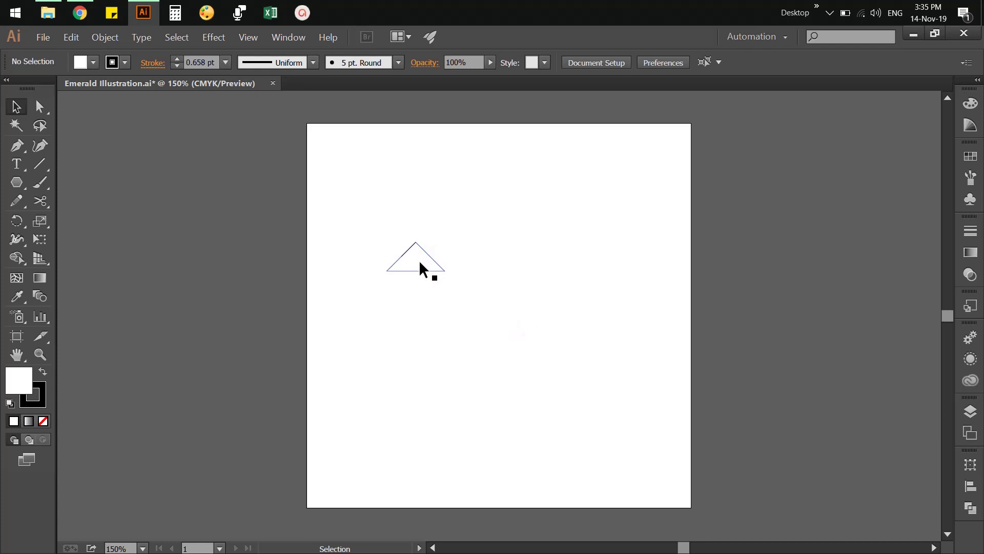
Step: Duplicate the triangle horizontally so that the copy's base corner touches the original's right corner
drag(421, 264, 479, 262)
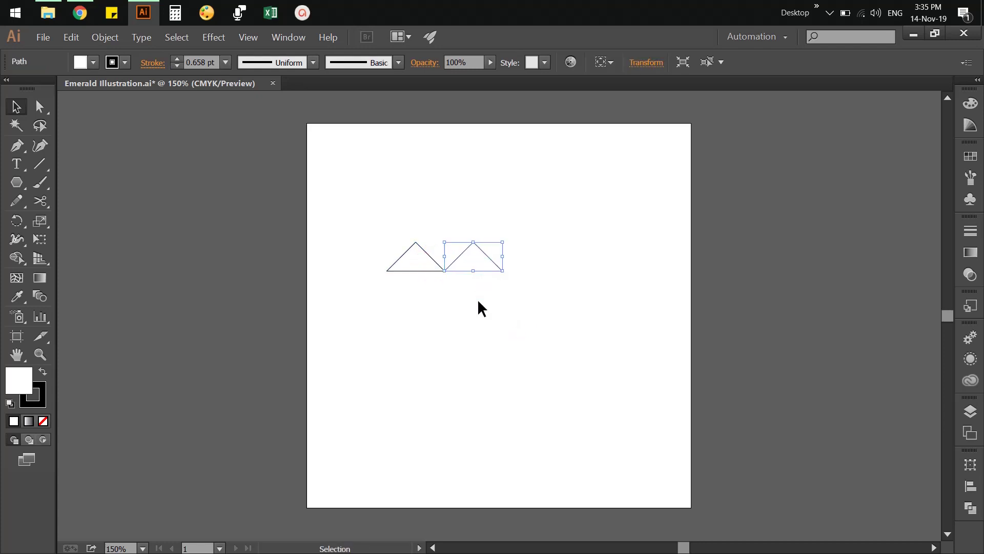
click(478, 301)
Step: Make a copy of the second triangle reflected across the horizontal axis and fit it into the gap between the two upright triangles
click(477, 271)
right_click(476, 268)
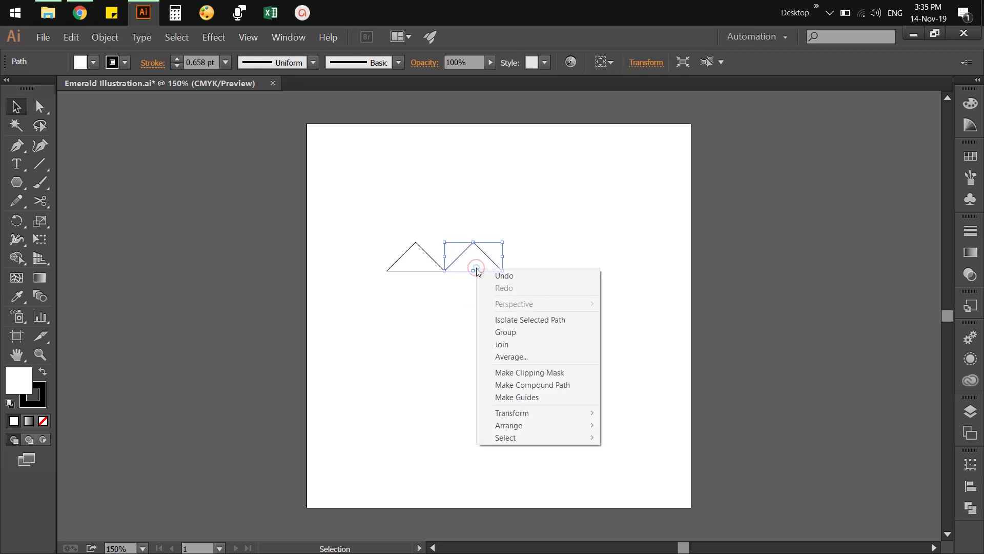
mouse_move(539, 418)
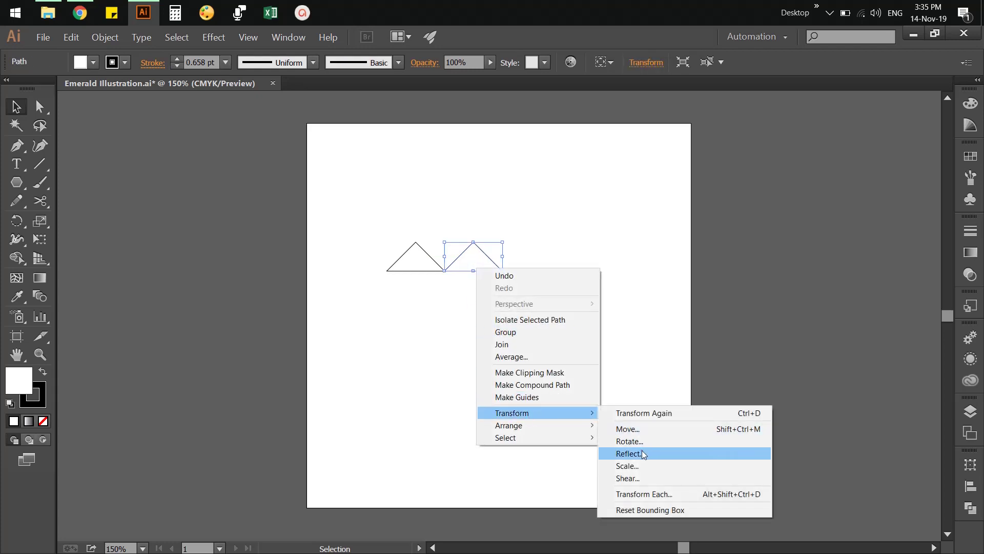
click(635, 453)
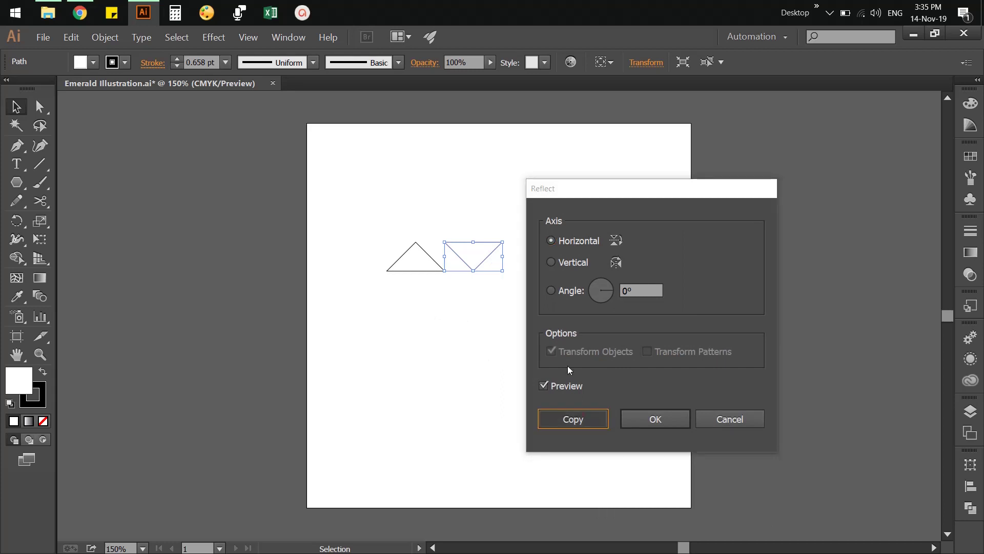
key(Escape)
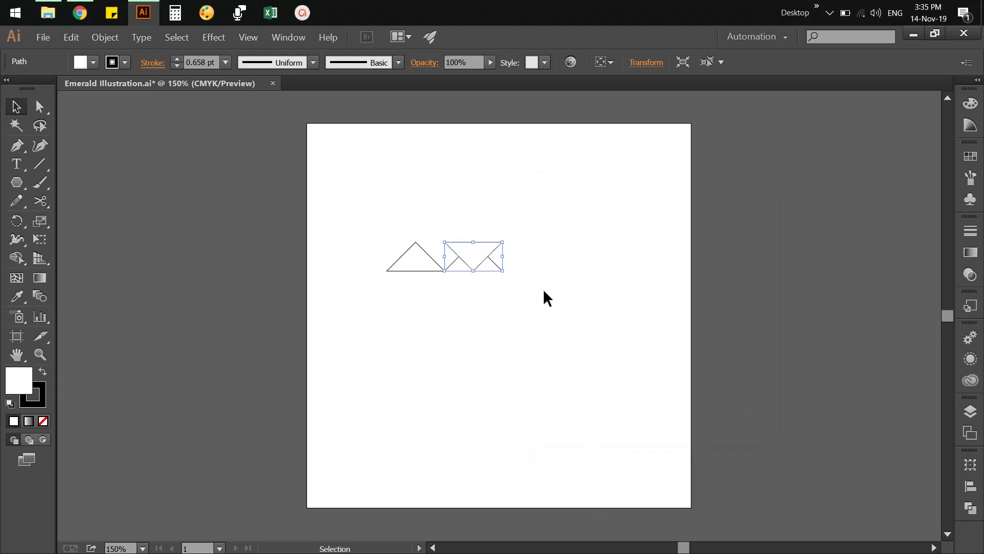
click(543, 288)
drag(482, 252, 454, 251)
click(489, 336)
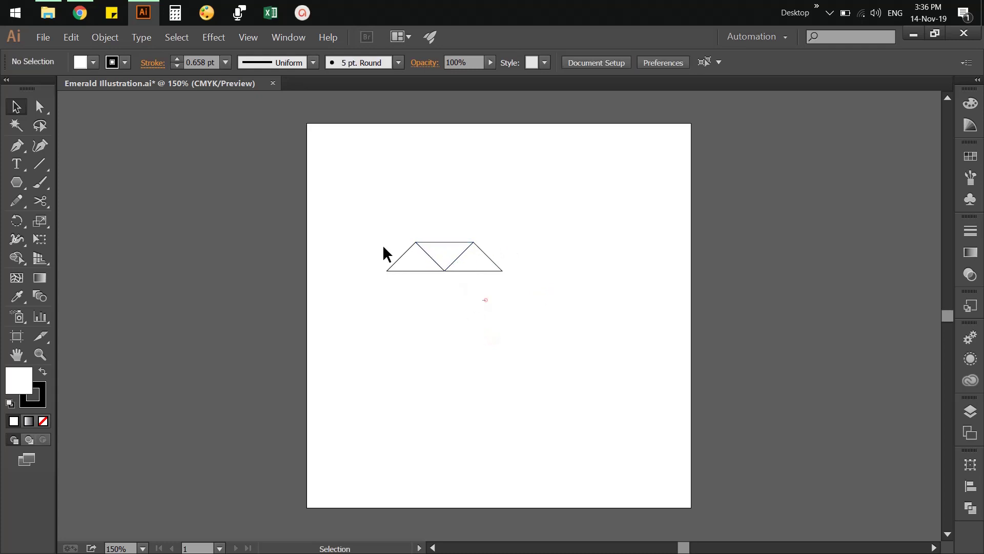
Step: Make a copy of all three triangles reflected across the horizontal axis and place it directly beneath the original row
drag(382, 244, 528, 308)
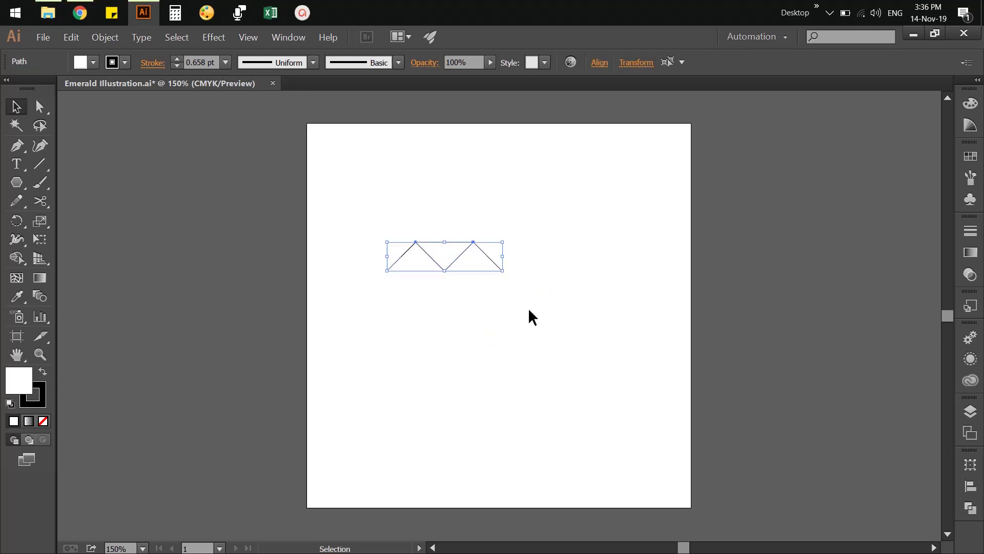
right_click(477, 260)
click(528, 390)
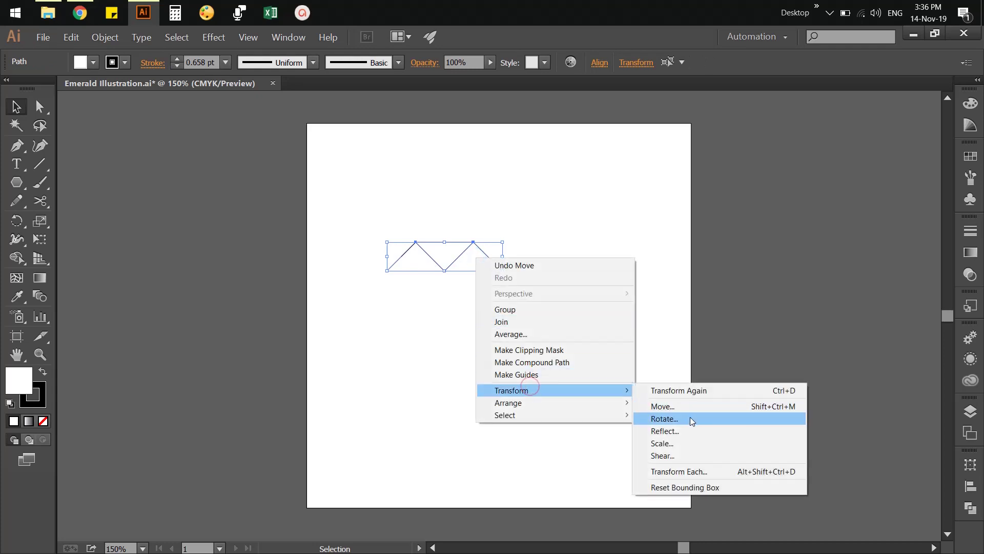
click(685, 426)
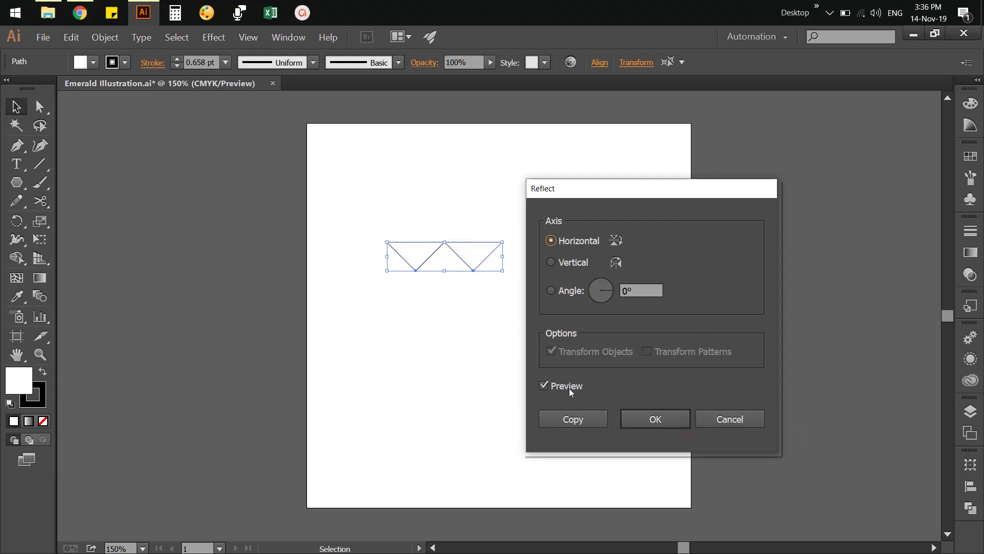
click(568, 413)
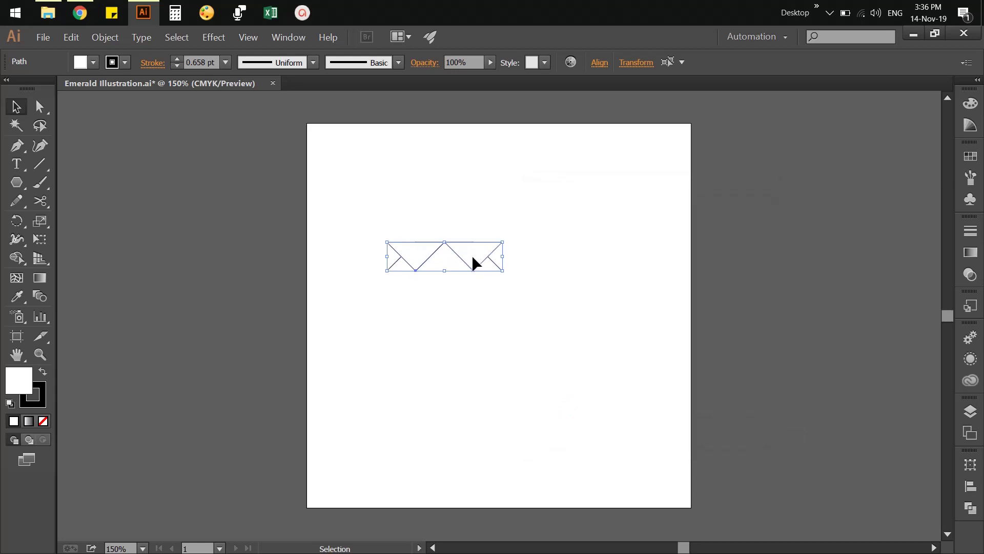
drag(471, 258, 470, 288)
click(556, 336)
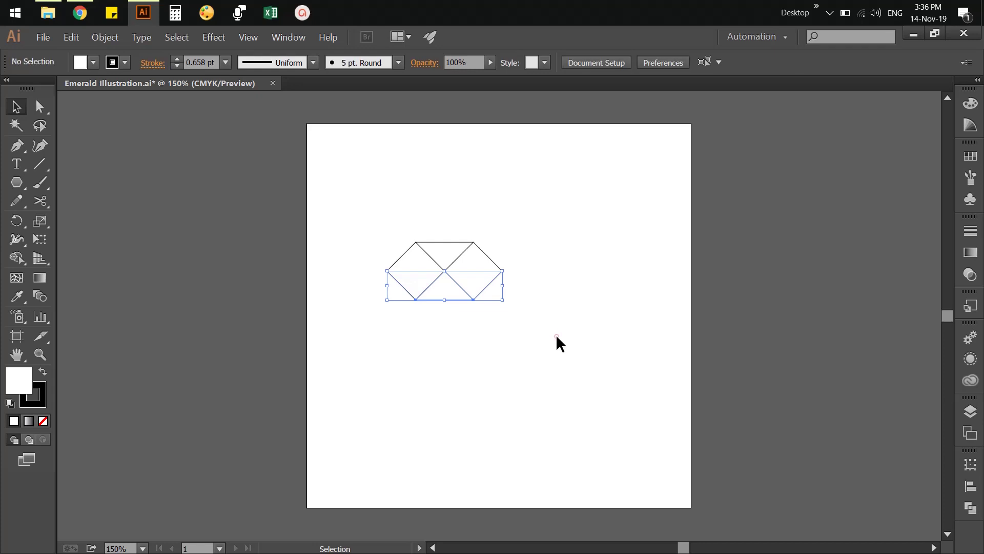
Step: Make a copy of the lower row's middle triangle reflected across the horizontal axis and place it directly below as the gem's pointed tip
click(450, 295)
right_click(451, 295)
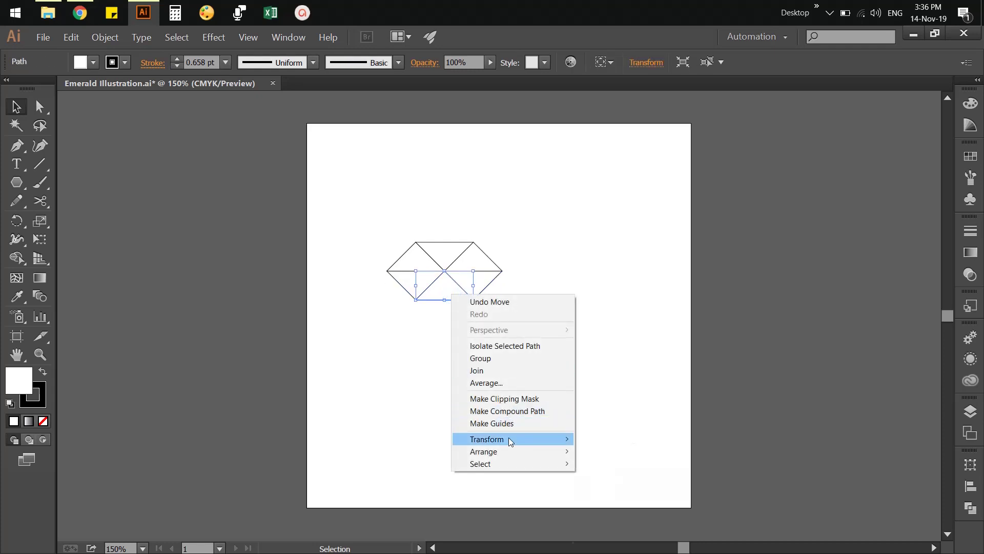
mouse_move(508, 438)
click(603, 480)
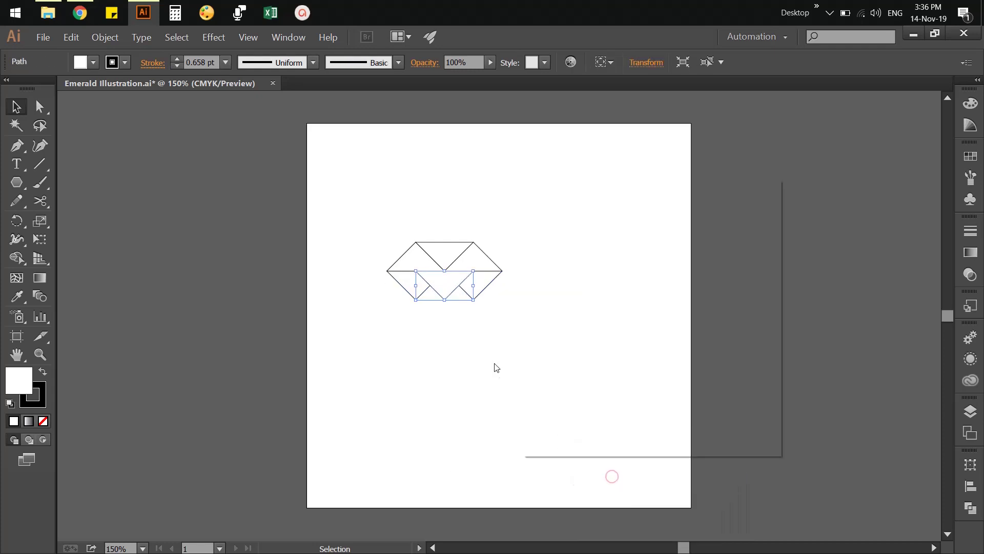
click(566, 424)
click(470, 345)
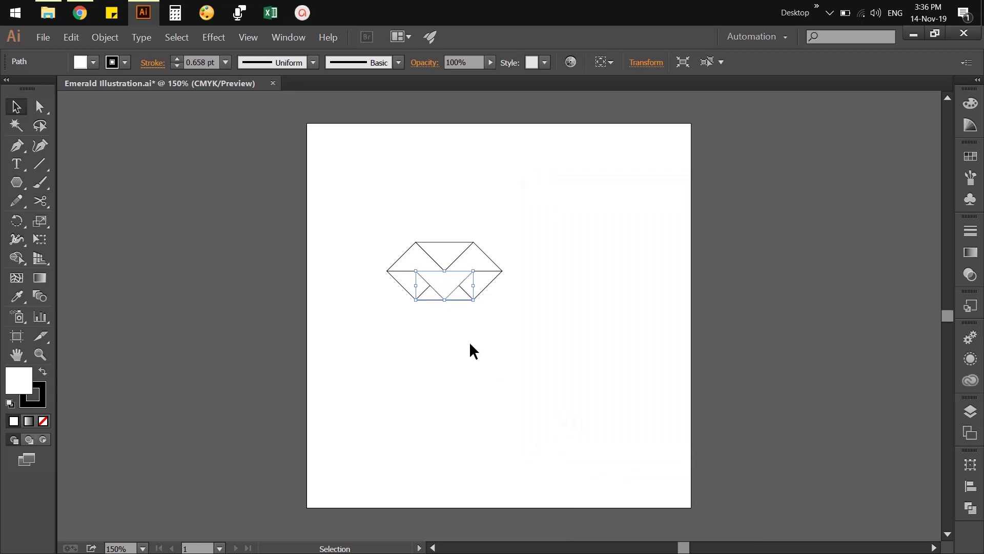
drag(440, 282, 438, 312)
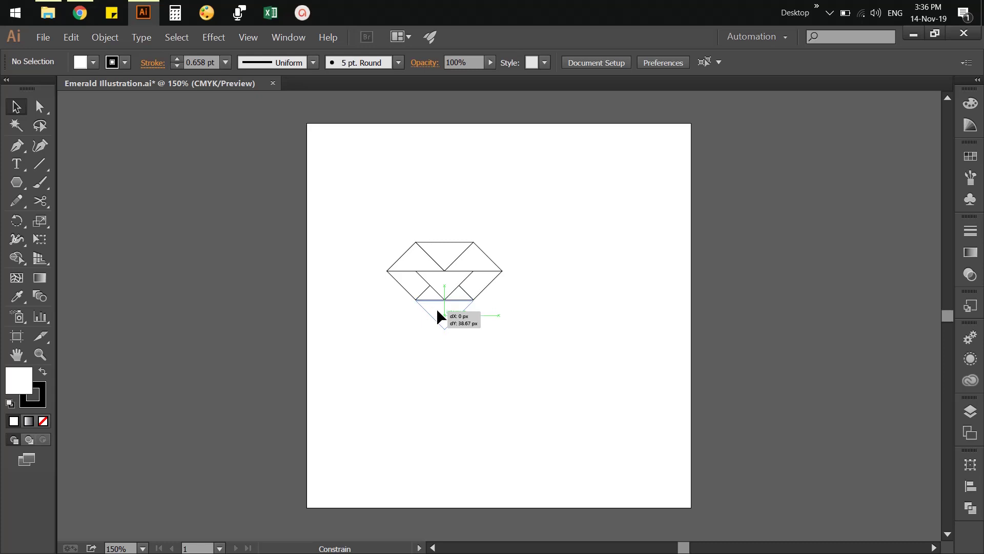
drag(437, 308, 436, 308)
click(528, 348)
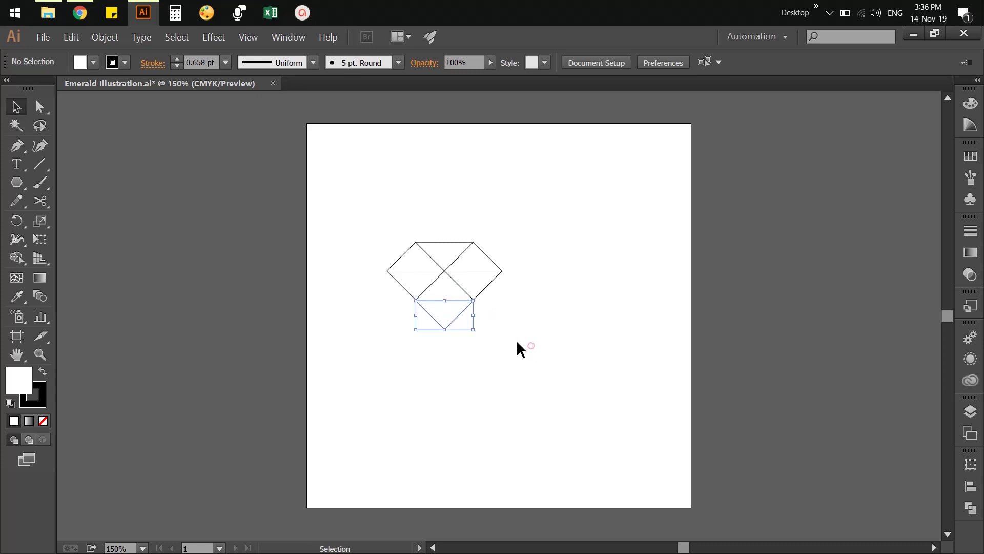
Step: Try to move the tip triangle up against the row above to close the gap, and check the joint in outline view
key(z)
drag(375, 218, 521, 358)
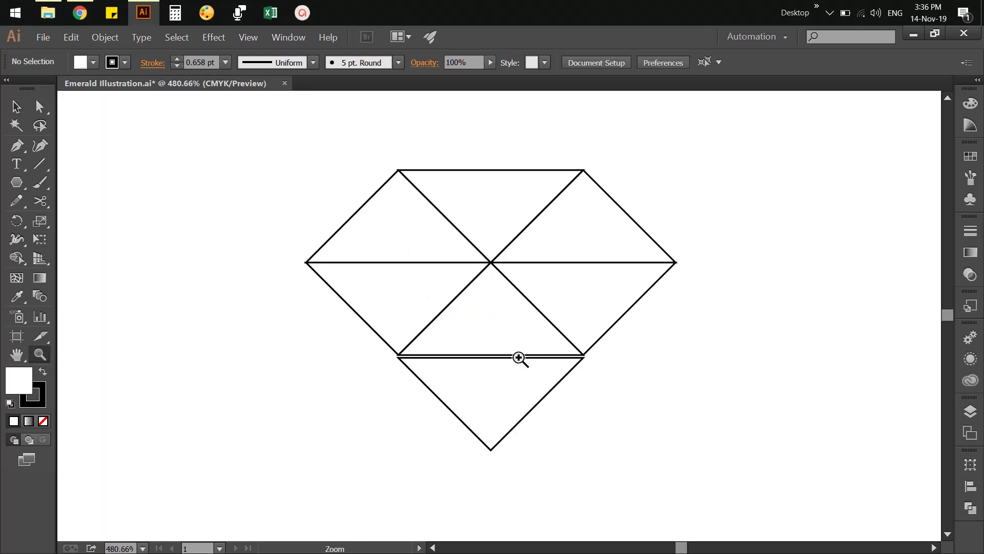
key(v)
drag(514, 421, 521, 415)
click(596, 414)
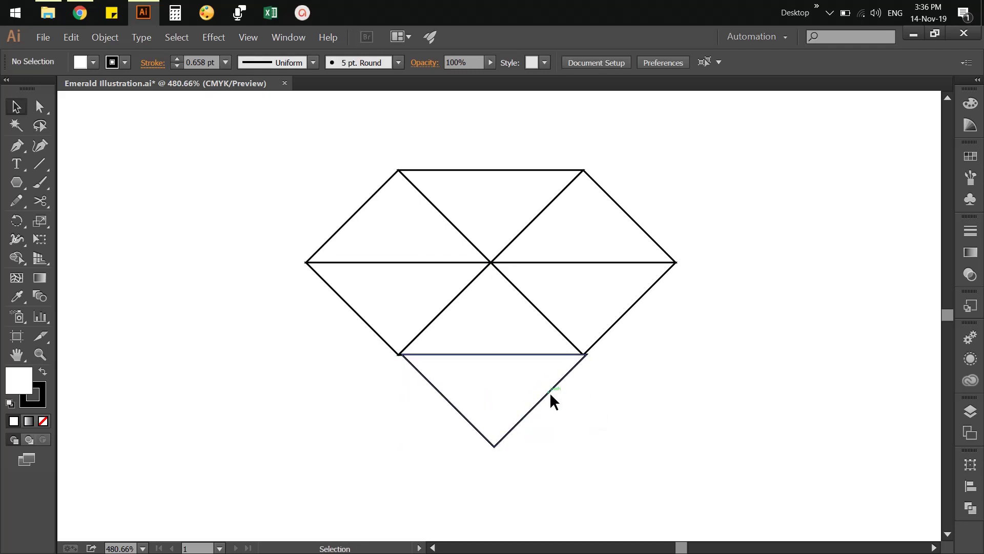
drag(544, 395, 541, 401)
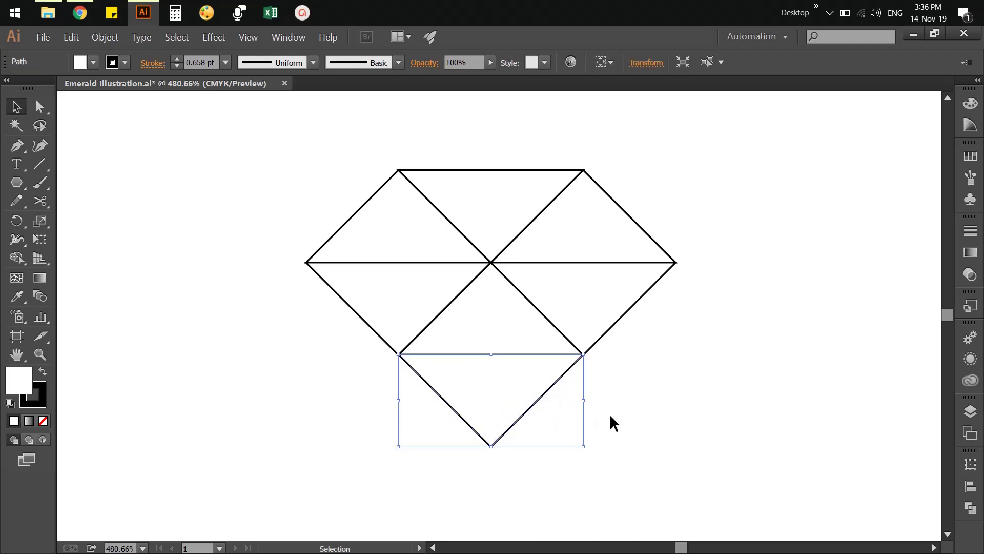
click(610, 414)
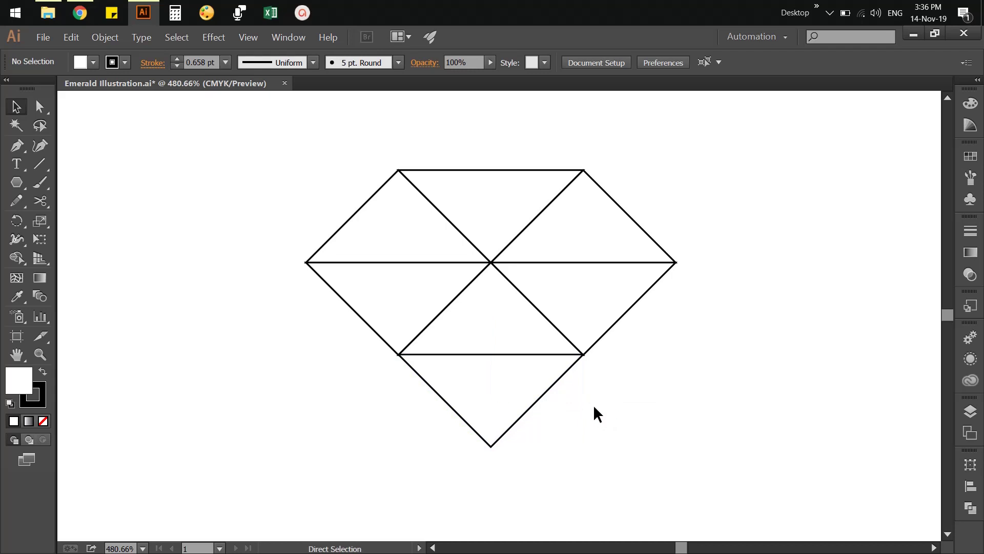
key(ctrl+y)
key(ctrl+y)
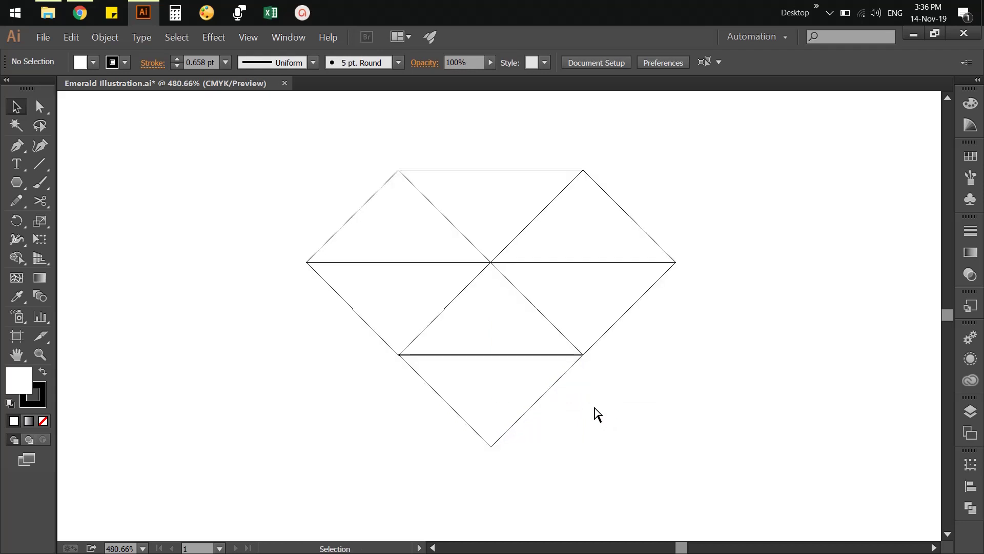
click(588, 406)
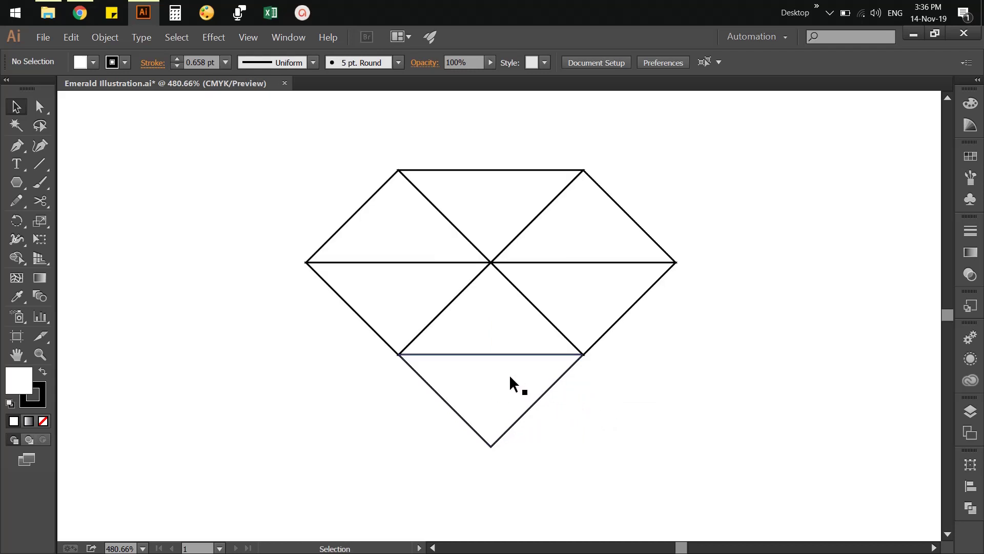
Step: Replace the tip triangle with a new copy of the lower row's middle triangle, reflected across the horizontal axis and placed directly beneath it
click(521, 407)
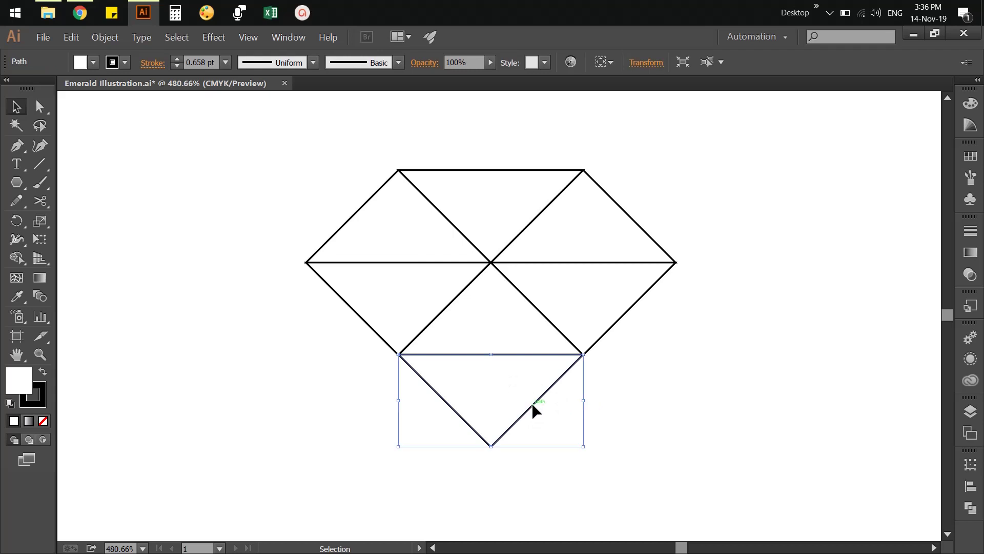
key(Delete)
click(480, 354)
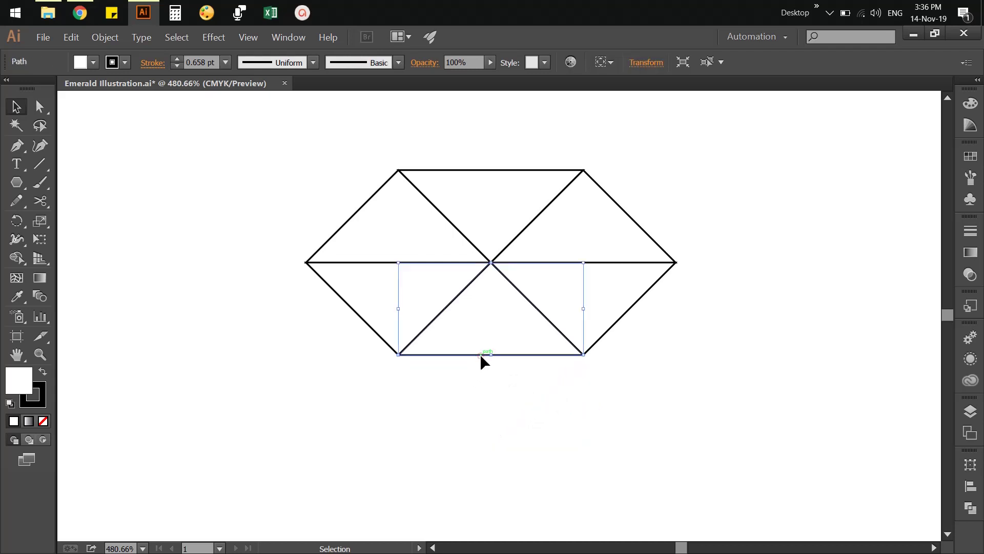
right_click(480, 355)
mouse_move(568, 496)
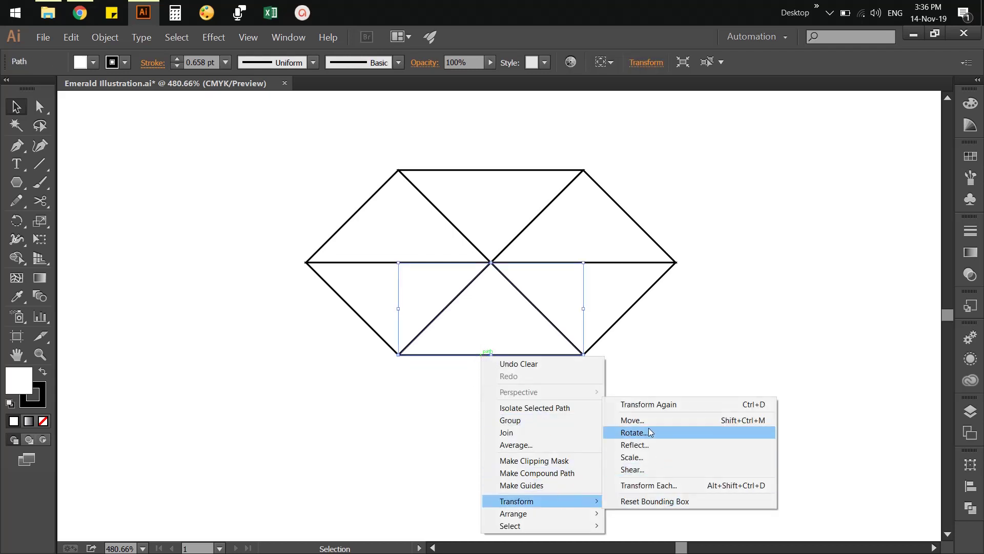
click(648, 445)
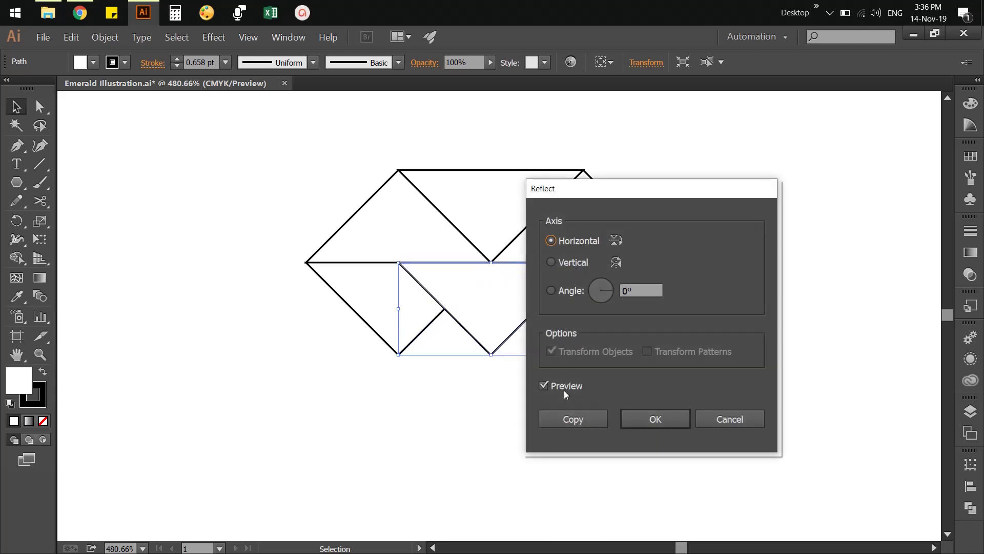
click(565, 411)
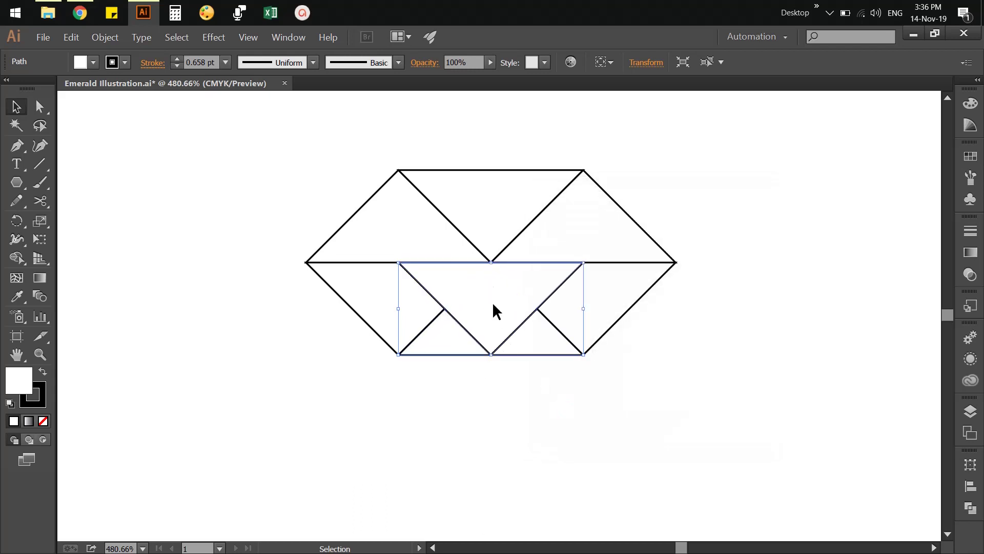
drag(493, 305, 492, 376)
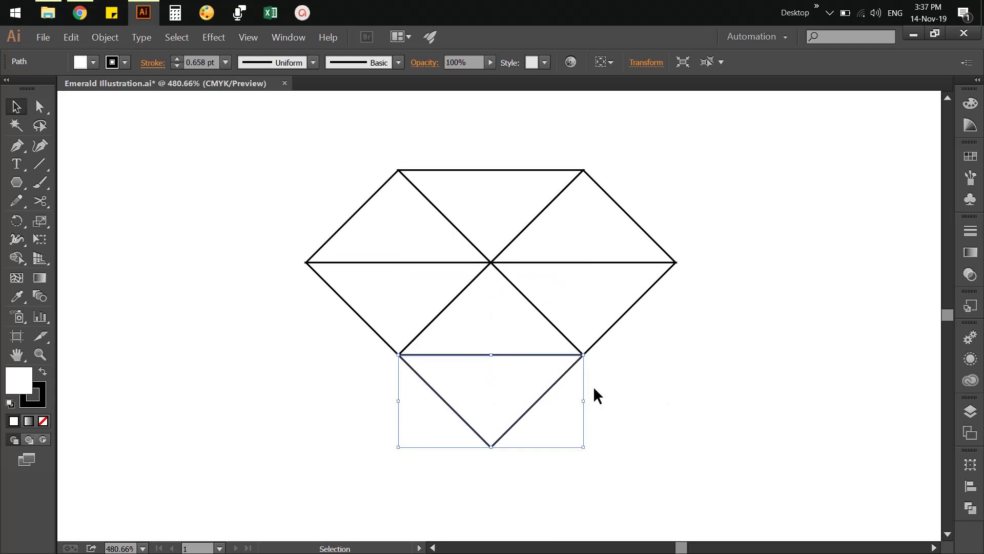
click(594, 394)
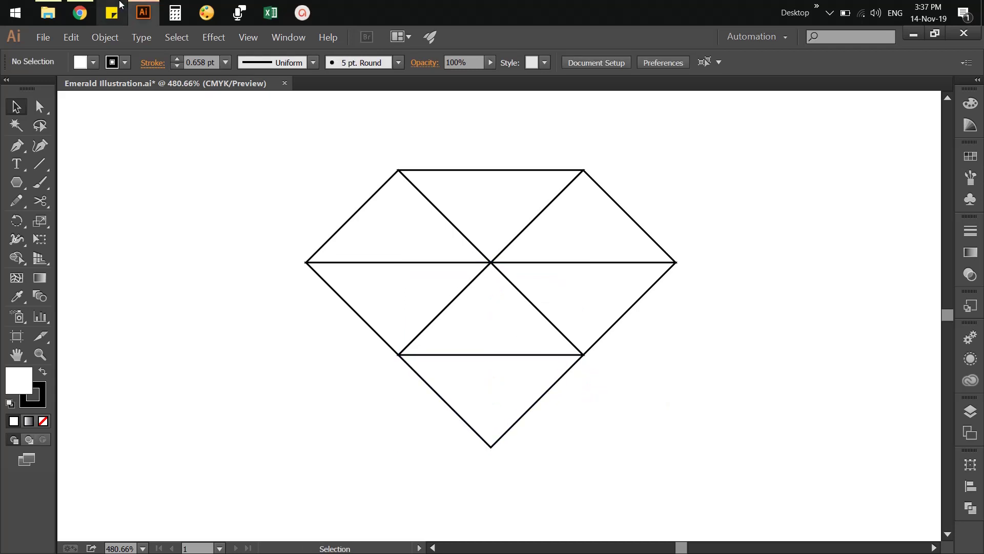
Step: Check the triangles' alignment in outline view, return to preview and save the document
click(249, 38)
click(263, 52)
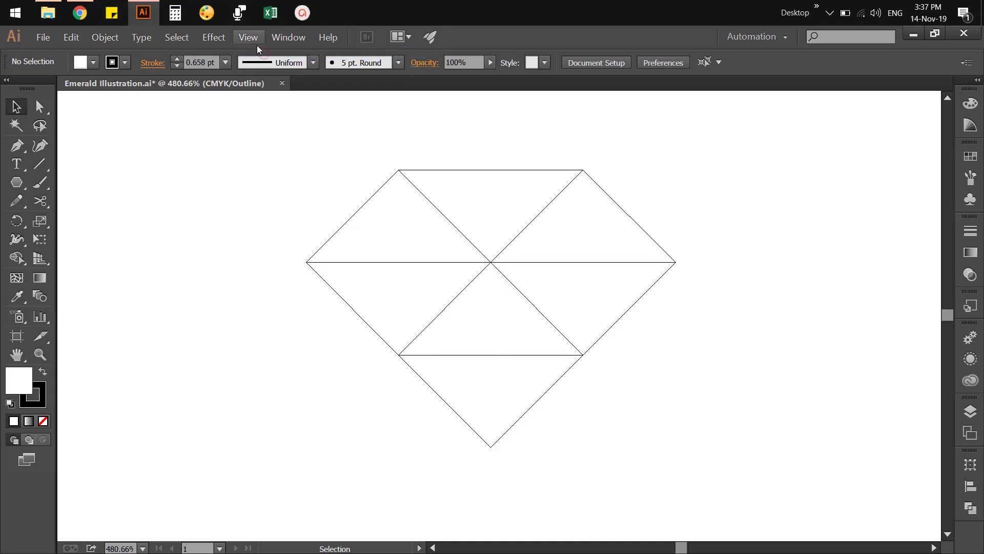
click(254, 40)
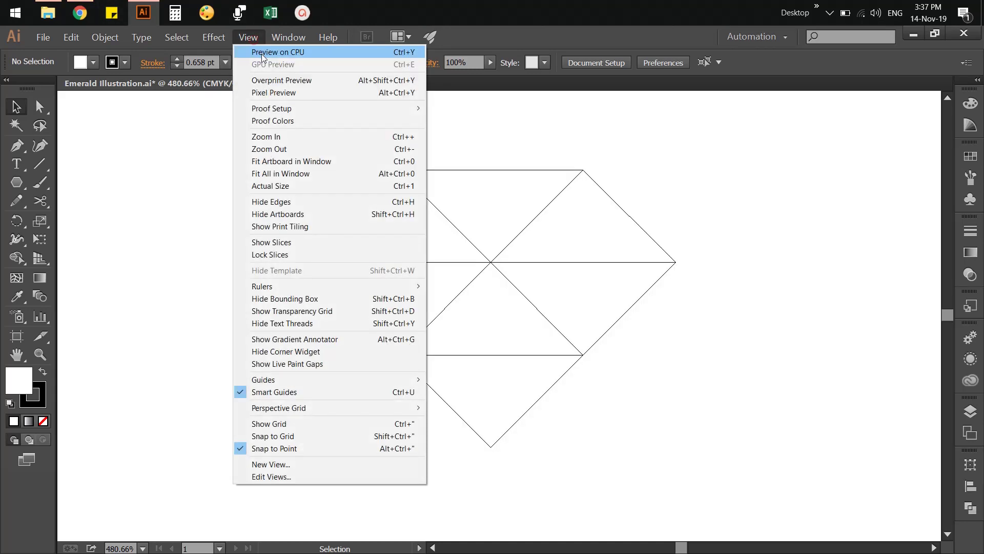
click(262, 52)
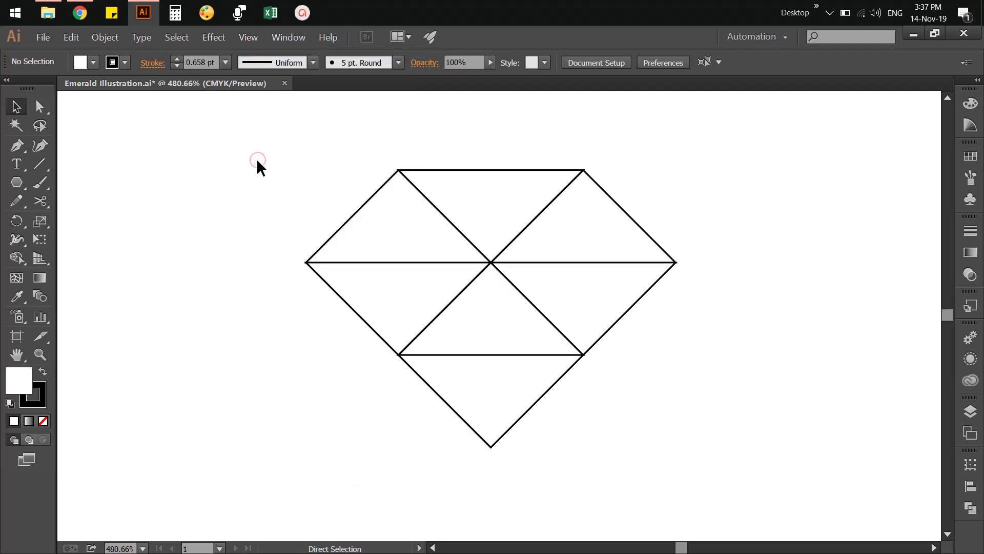
right_click(257, 157)
click(267, 165)
key(ctrl+s)
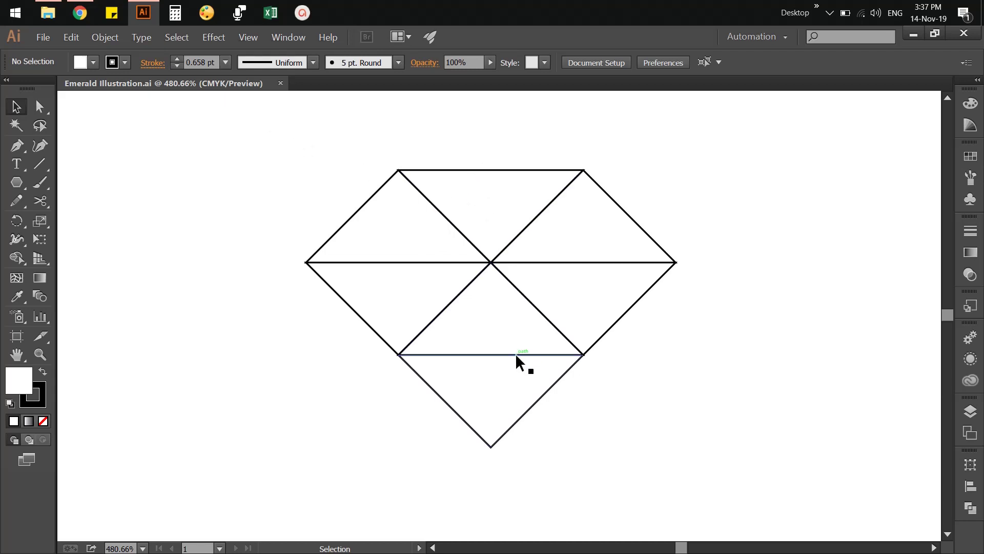
Step: Duplicate the lower row's middle triangle straight up into the upper row so that its apex touches the gem's top edge
drag(515, 353, 515, 240)
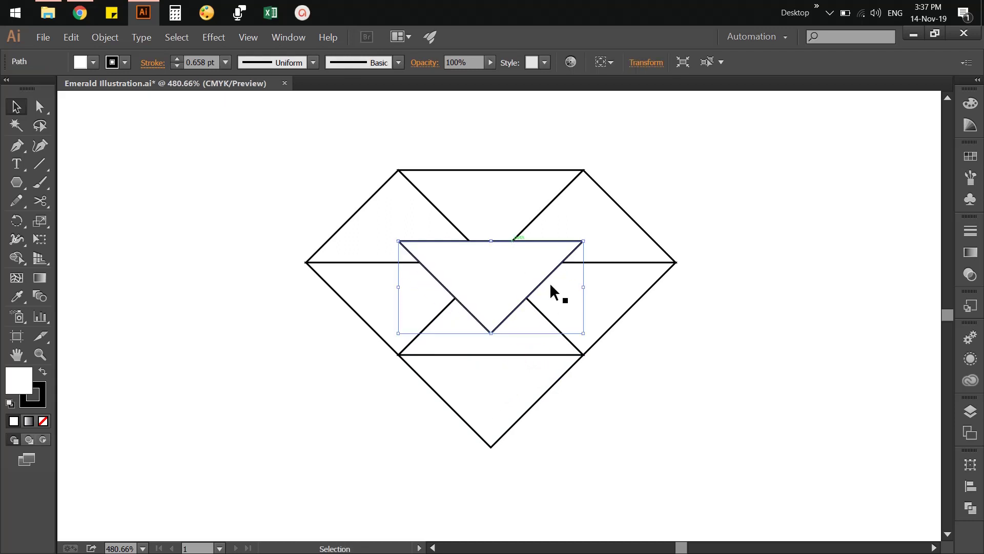
key(Delete)
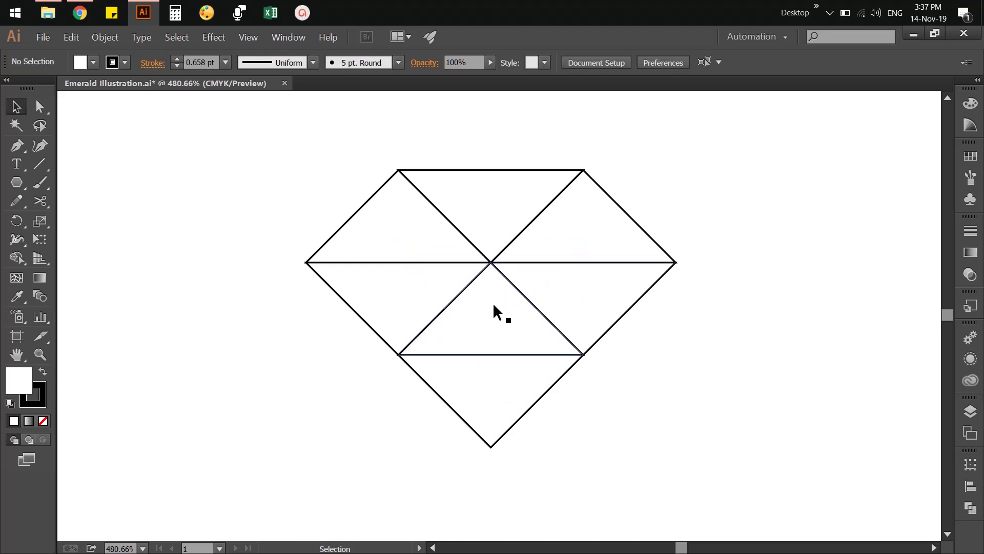
drag(494, 305, 493, 217)
click(705, 368)
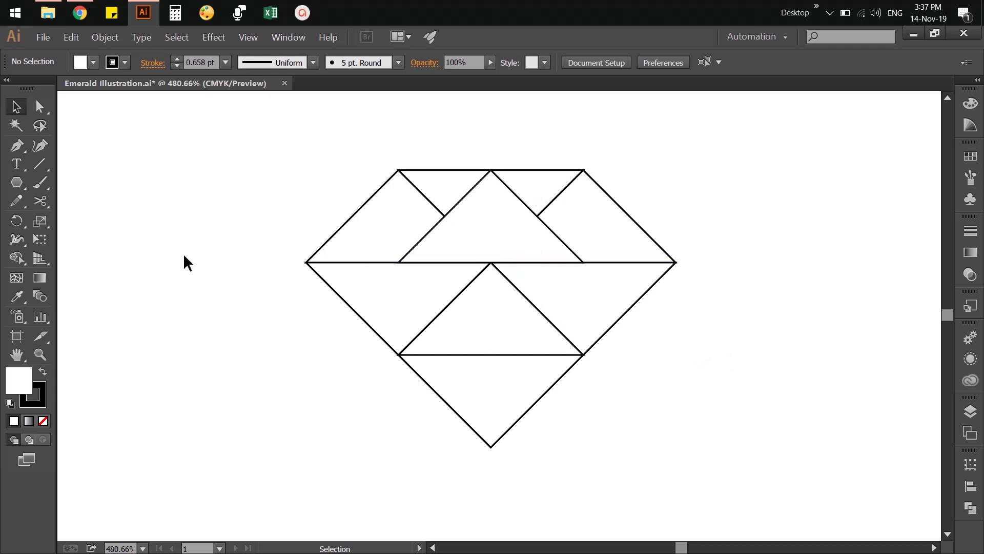
Step: Draw a closed triangular facet with the Pen tool between the upper middle triangle's left base corner, the gem's bottom tip and its left corner
click(16, 149)
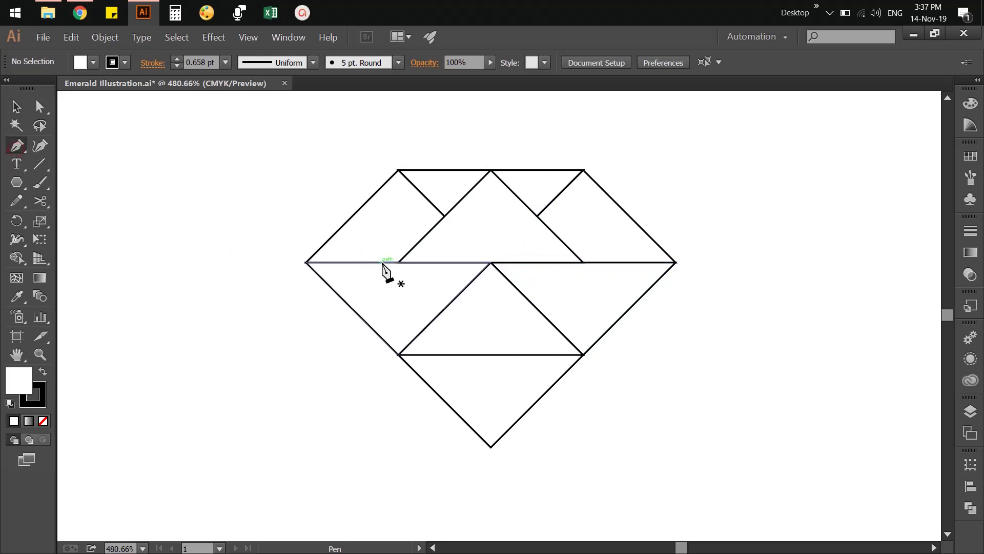
click(398, 262)
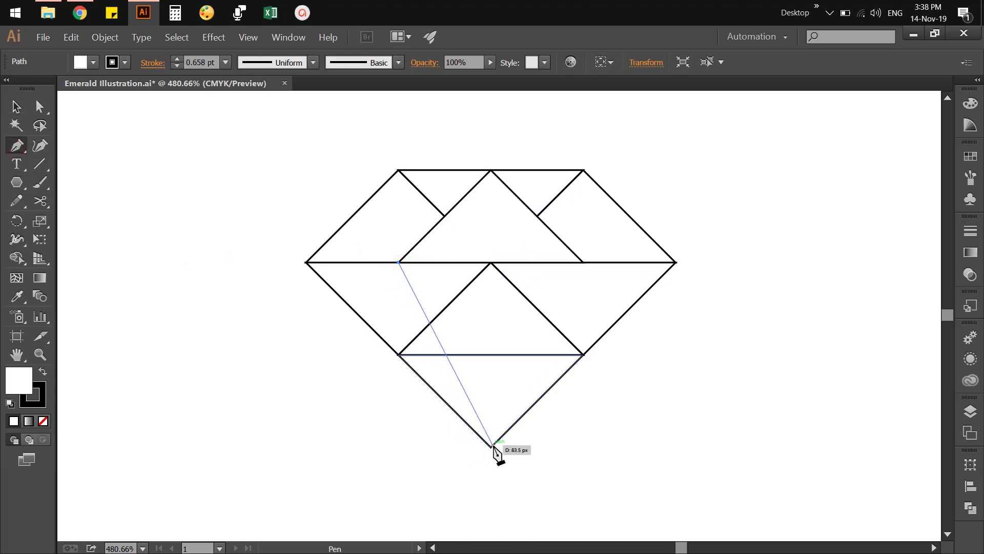
click(491, 445)
click(340, 309)
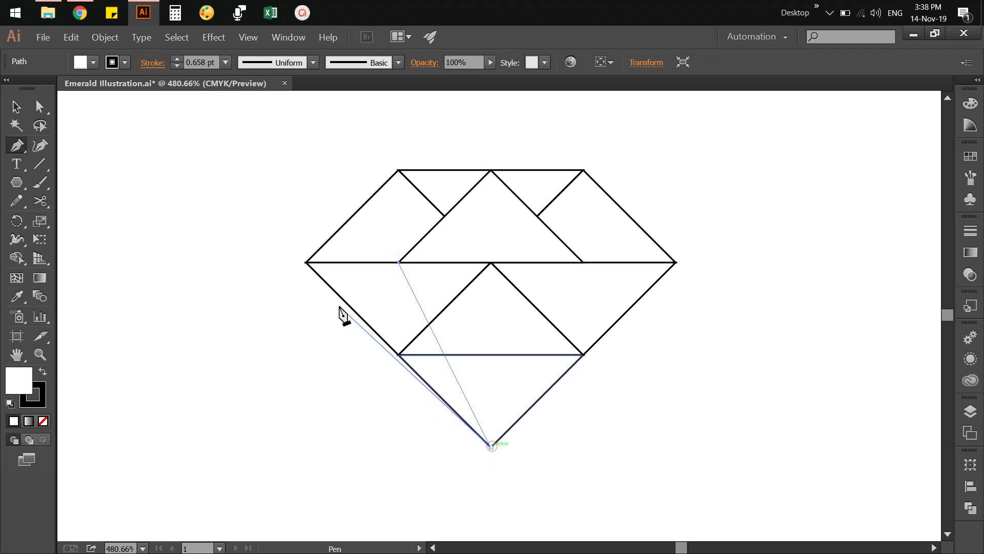
click(307, 262)
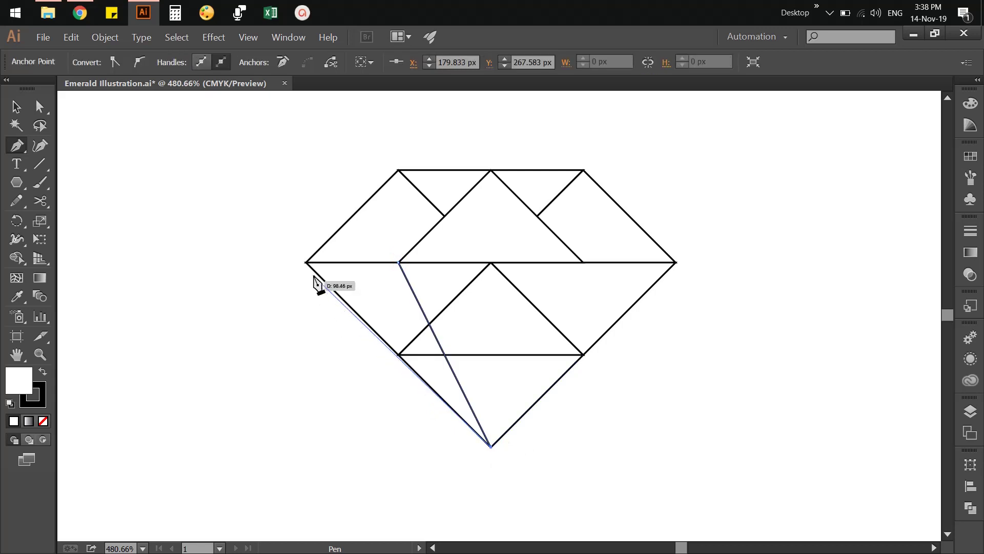
click(397, 263)
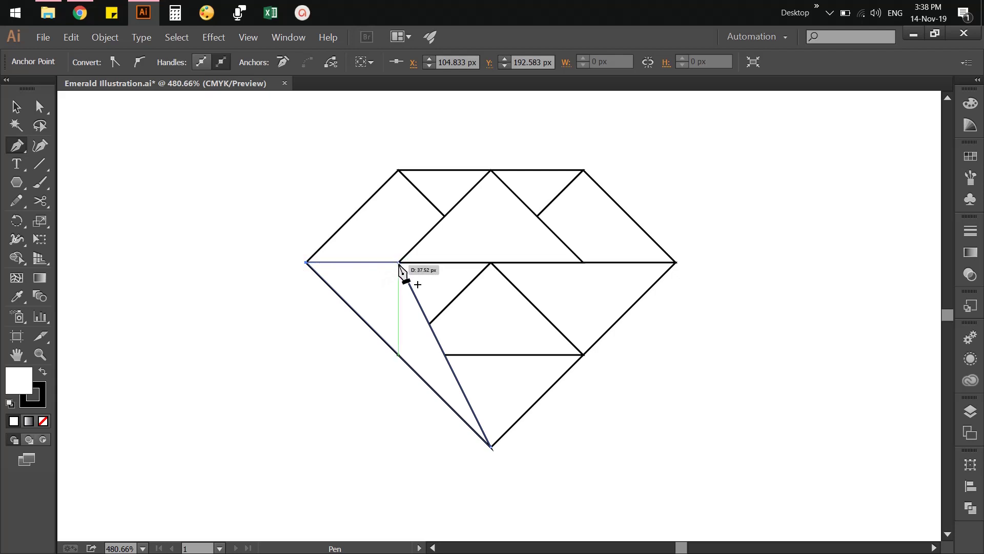
click(398, 263)
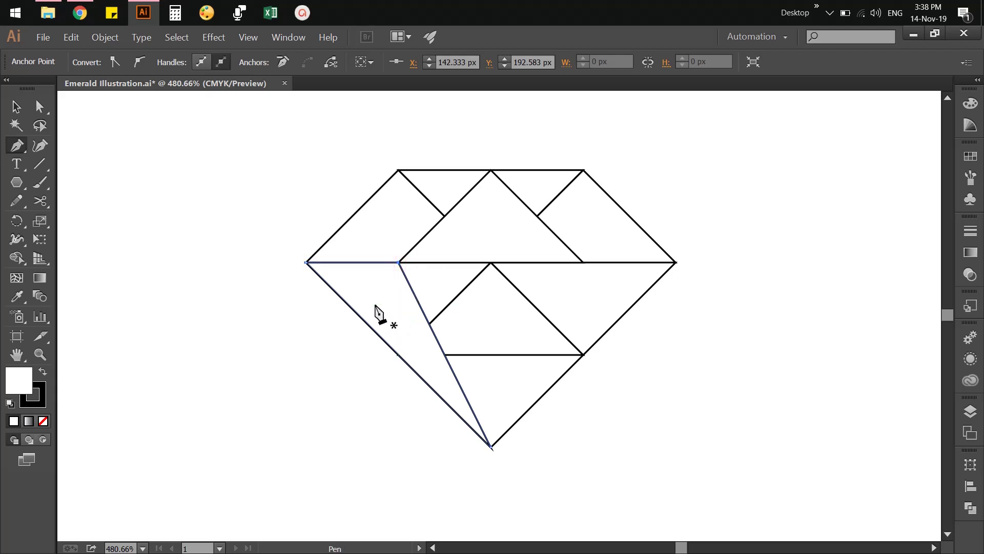
Step: Hide the newly drawn left facet
click(16, 106)
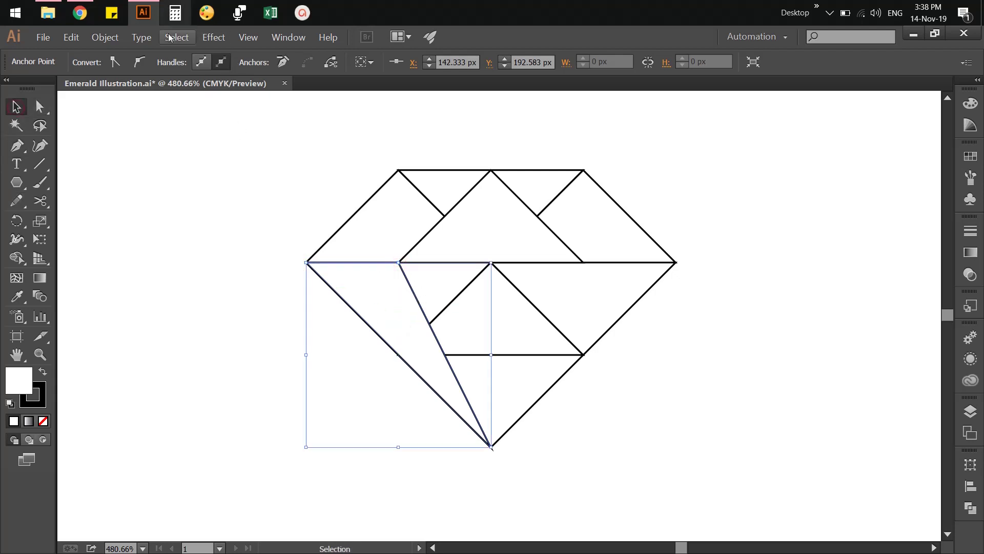
click(110, 39)
mouse_move(134, 125)
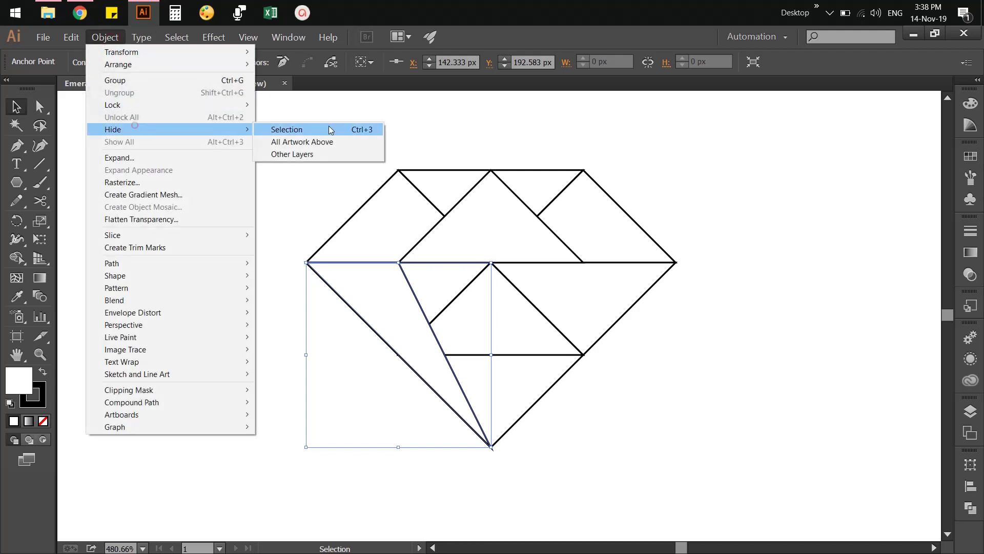
click(328, 129)
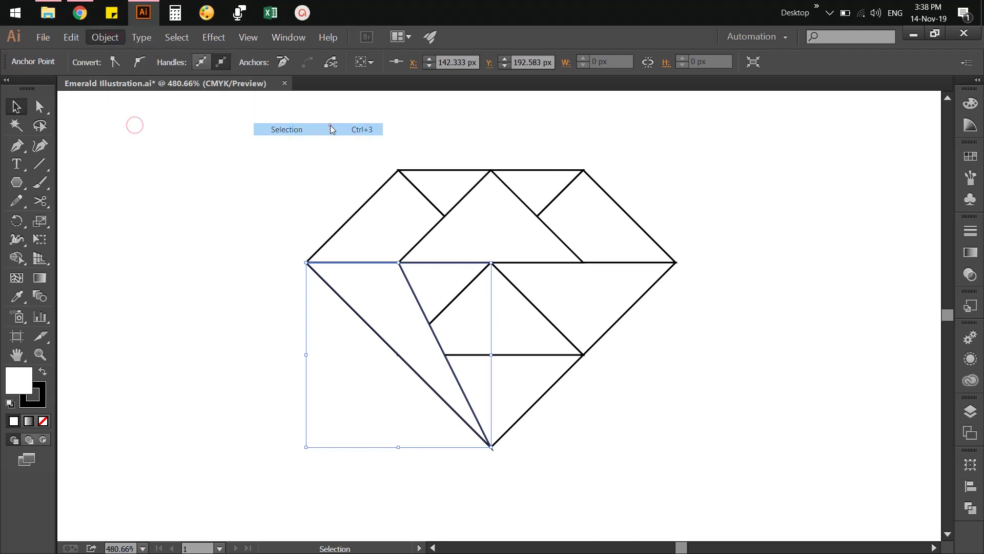
Step: Draw a closed central facet with the Pen tool joining both base corners of the upper middle triangle to the gem's bottom tip
click(10, 146)
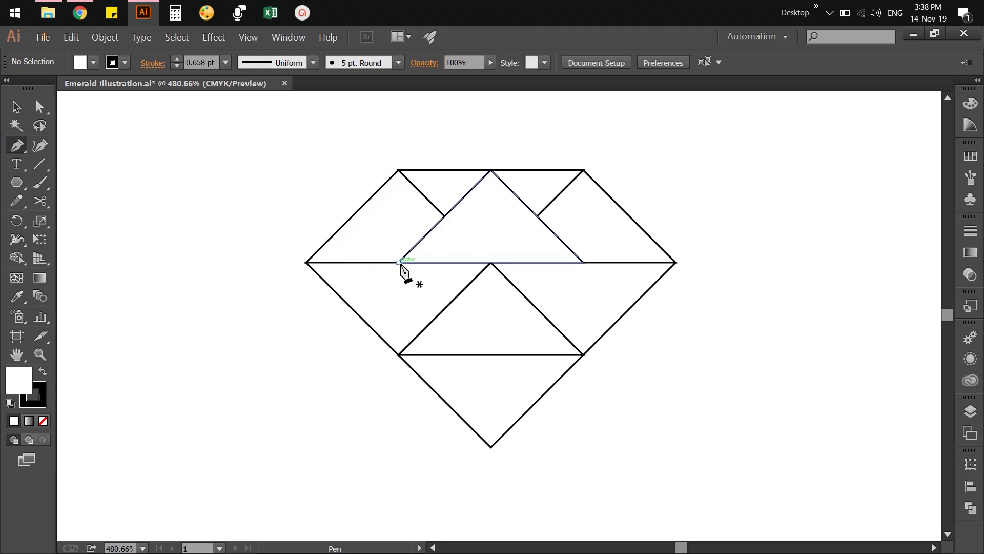
click(399, 263)
click(584, 263)
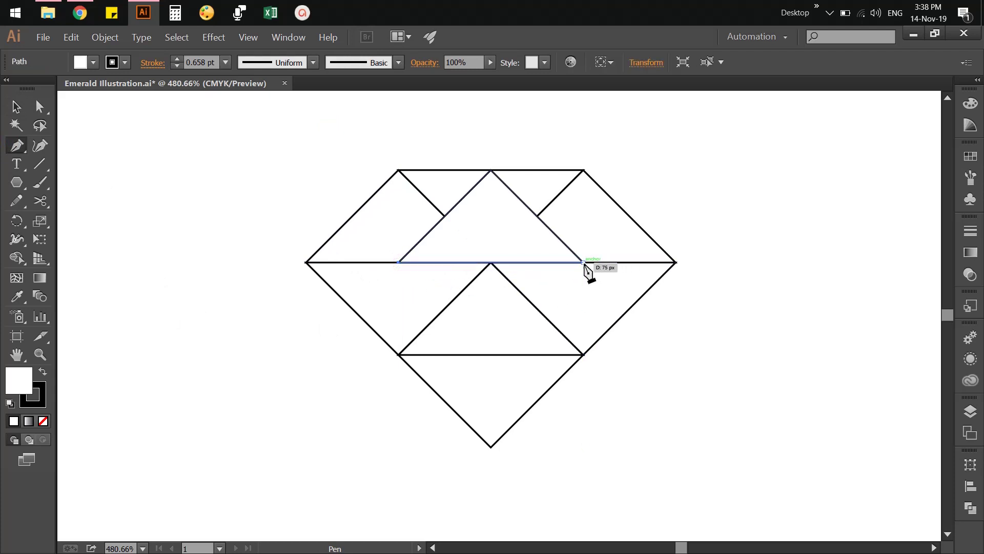
click(491, 446)
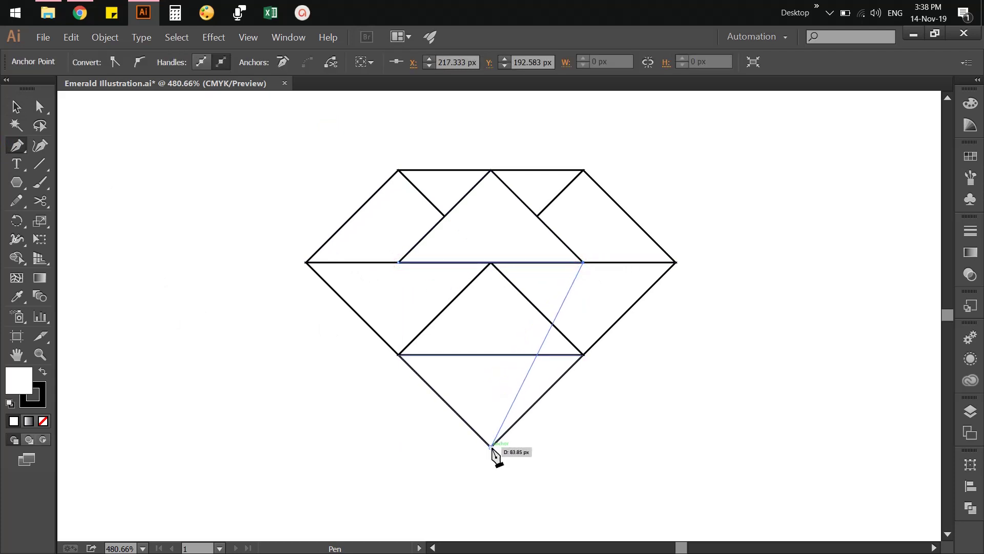
click(398, 262)
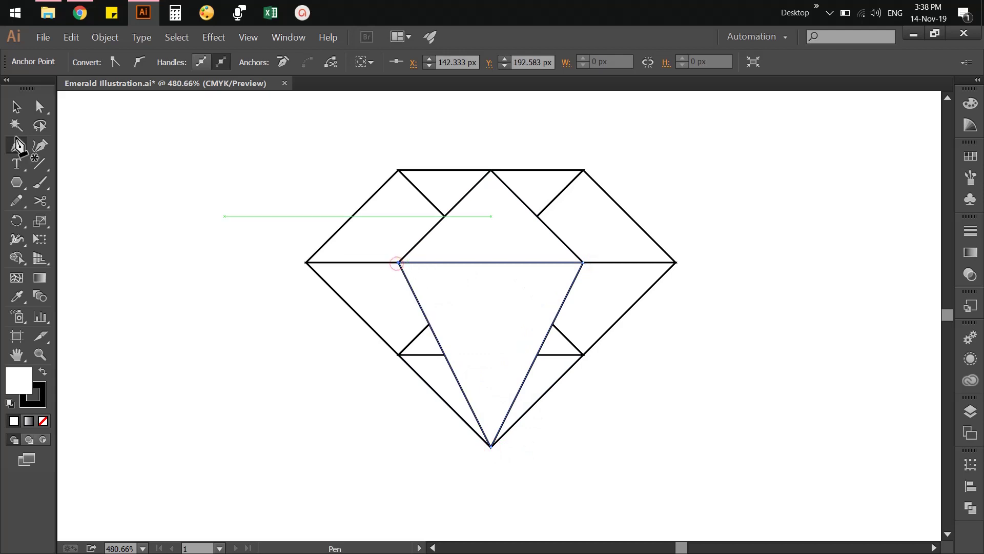
Step: Hide the newly drawn central facet
click(17, 106)
click(117, 40)
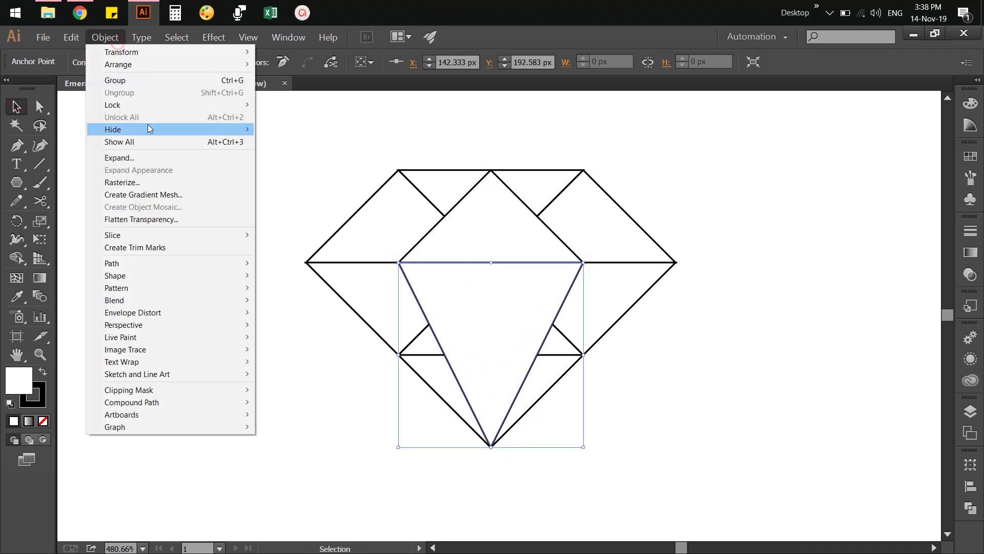
mouse_move(148, 124)
click(303, 132)
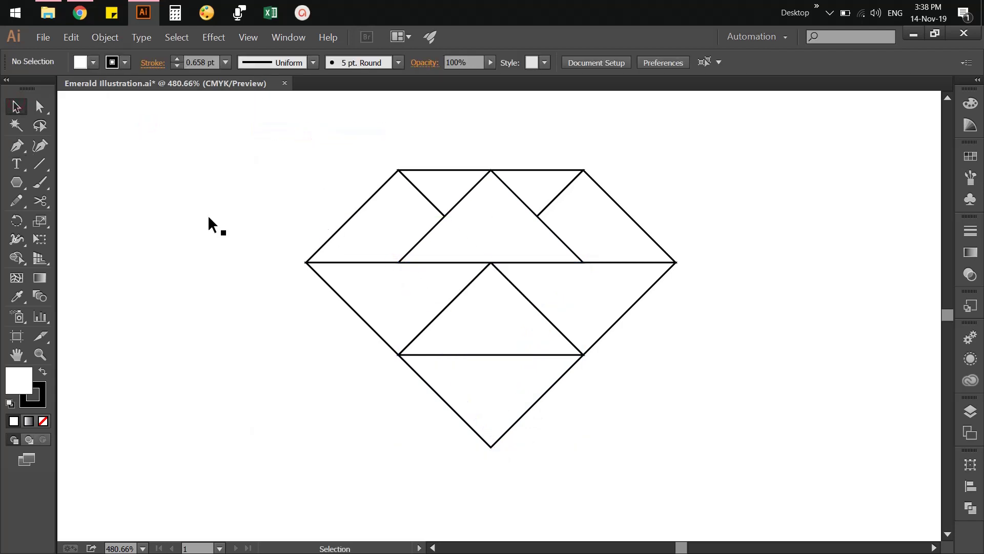
Step: Draw a closed triangular facet with the Pen tool between the gem's right corner, its bottom tip and the upper middle triangle's right base corner
click(15, 146)
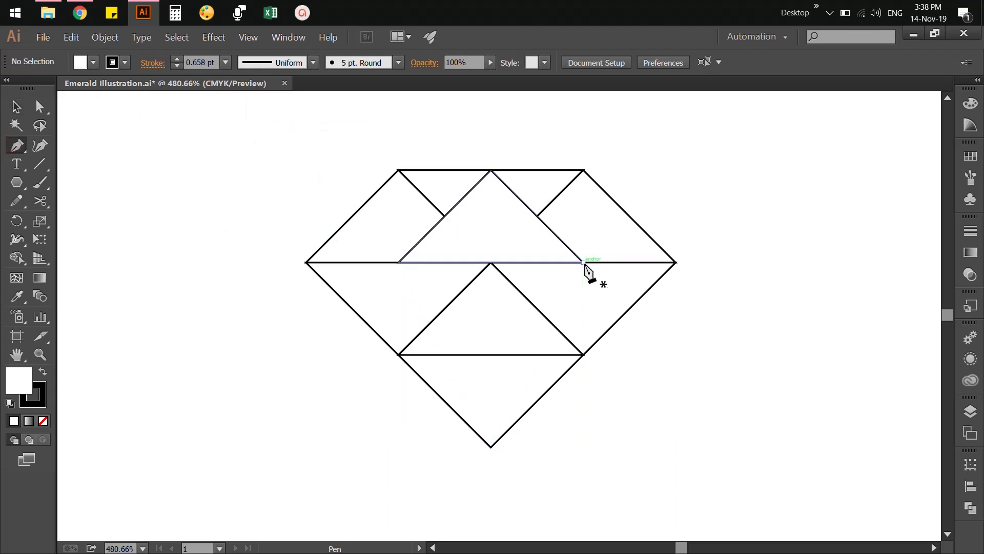
click(675, 263)
click(491, 446)
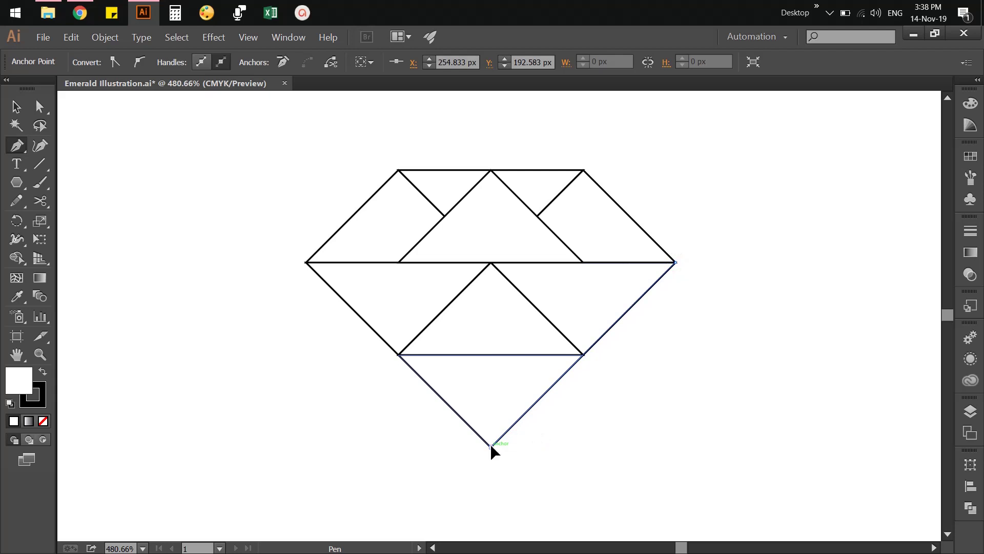
click(583, 262)
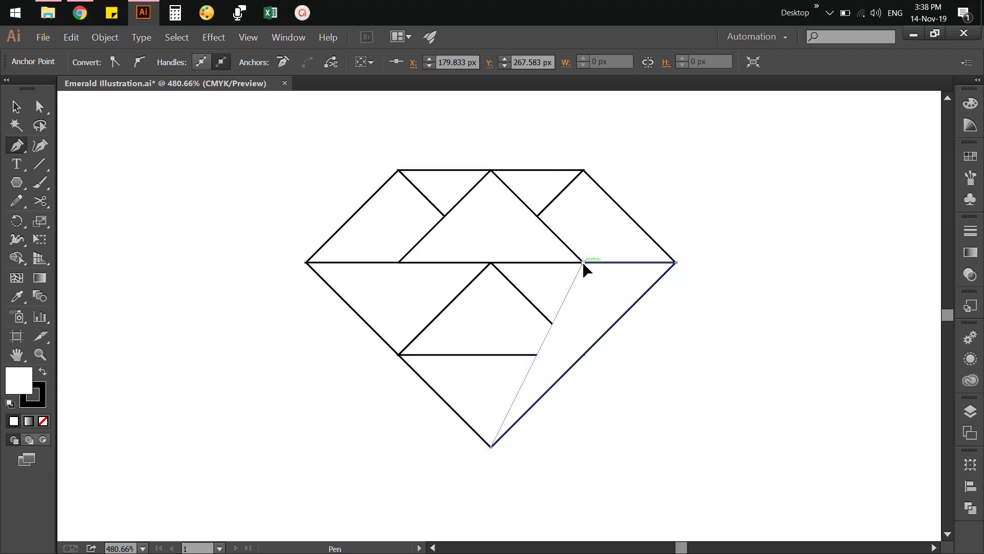
key(v)
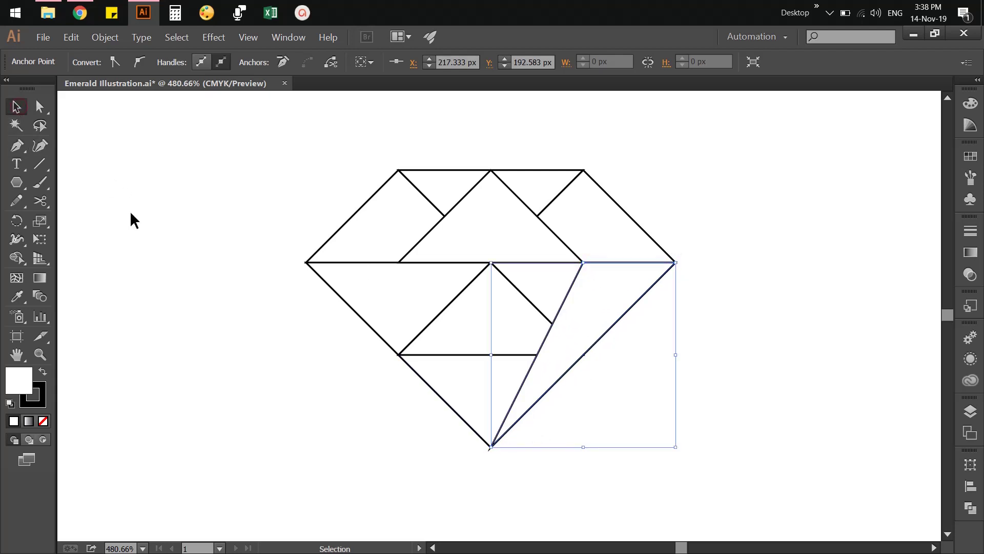
click(131, 213)
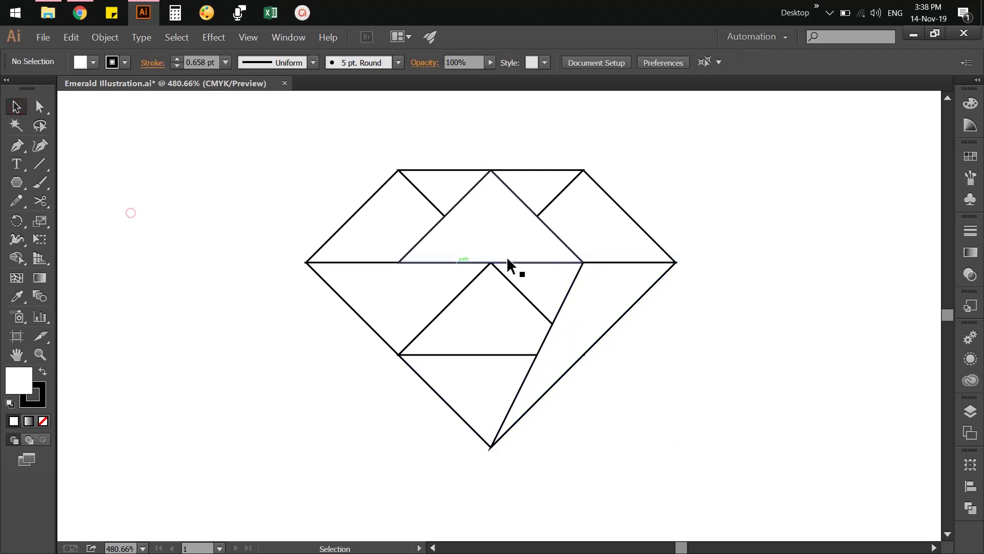
Step: Show all hidden facets again and save the document
click(209, 44)
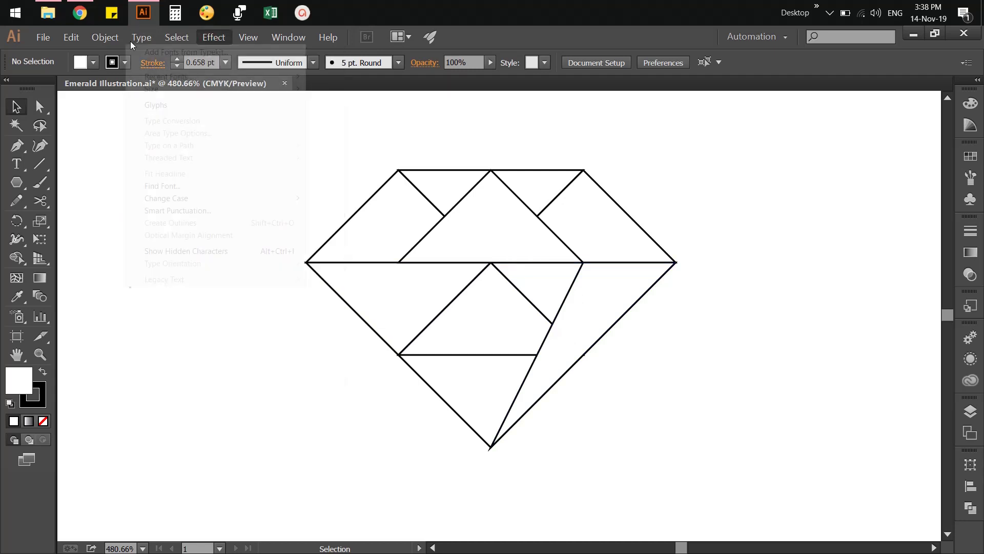
mouse_move(108, 38)
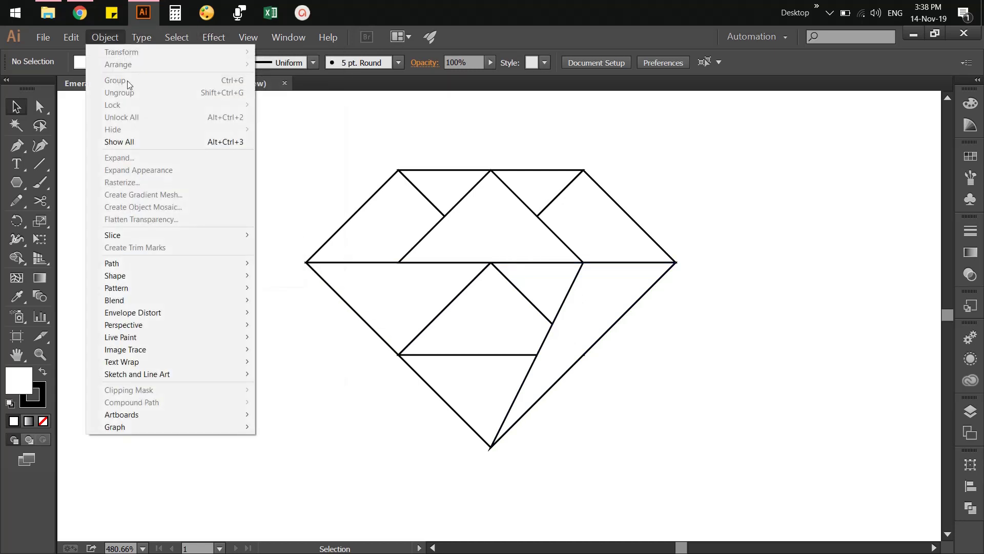
click(132, 142)
click(180, 195)
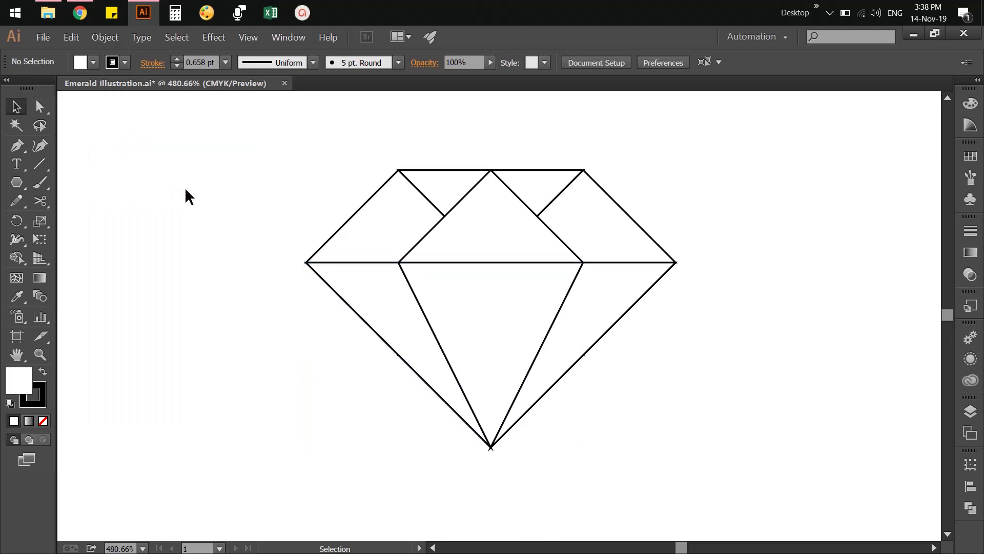
right_click(185, 187)
click(85, 143)
key(ctrl+s)
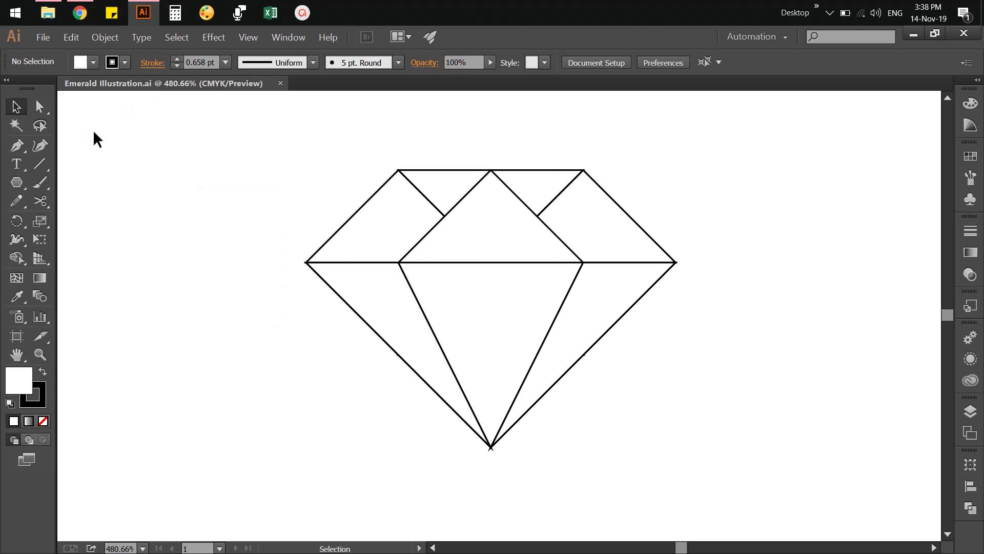
Step: Draw a small square with the Rectangle tool below the gem, left of its bottom tip
key(a)
key(ctrl+minus)
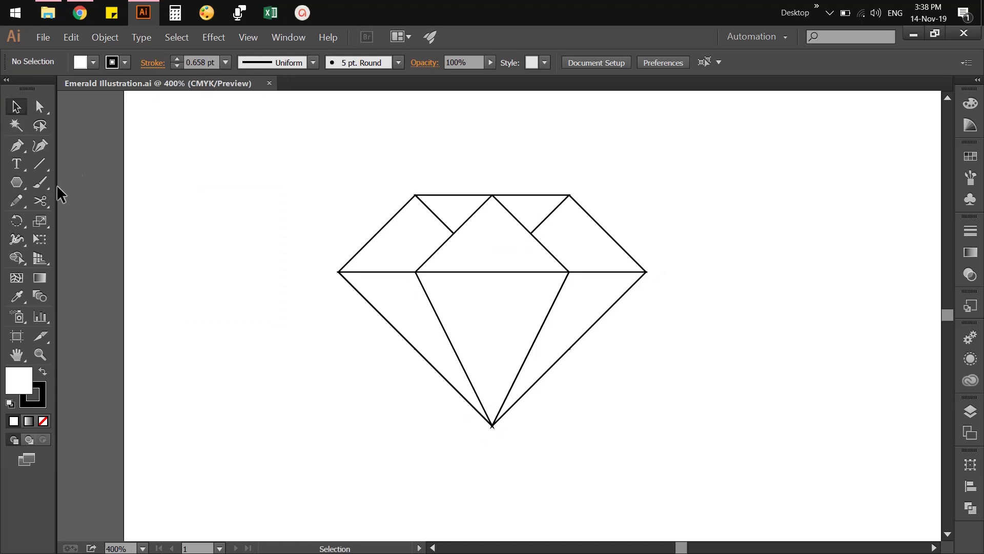
drag(23, 184, 61, 182)
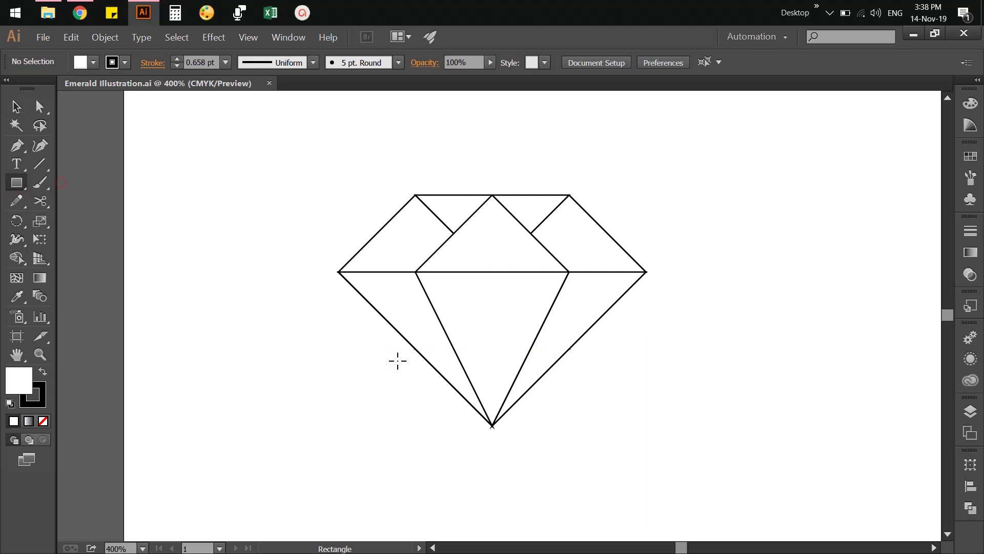
mouse_move(397, 450)
mouse_down()
mouse_move(446, 508)
mouse_move(523, 481)
mouse_move(488, 483)
mouse_up()
Step: Copy the square horizontally by about 34 px and repeat the copy to make a row of four squares
key(v)
click(472, 479)
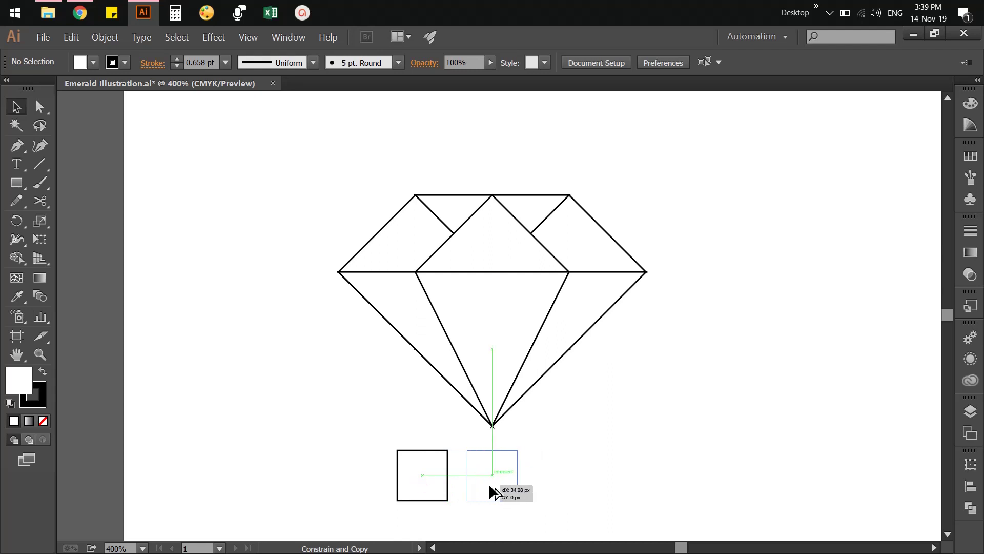
drag(590, 480, 591, 480)
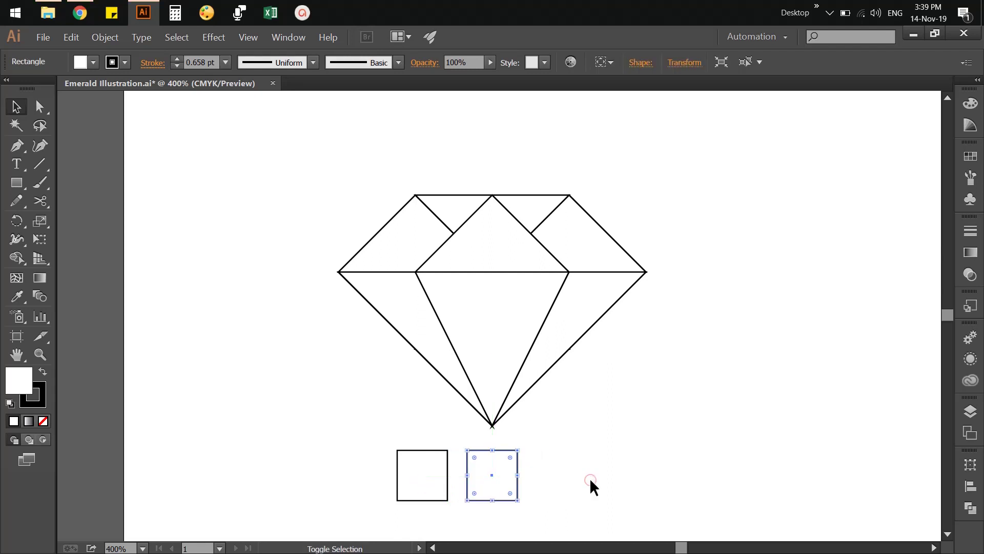
click(590, 479)
click(497, 483)
key(ctrl+d)
key(ctrl+d)
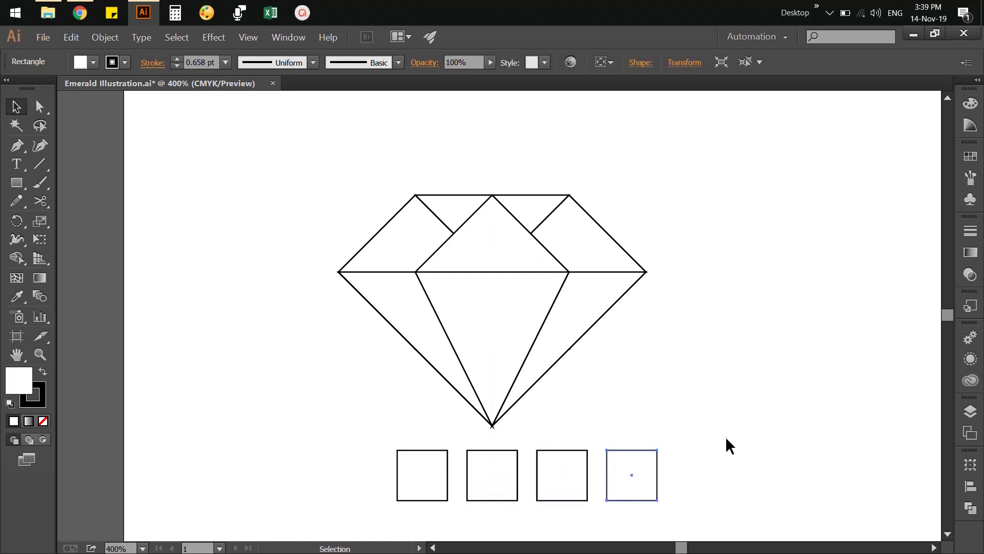
click(726, 440)
Step: Remove the stroke from all four squares below the gem
drag(336, 440, 710, 512)
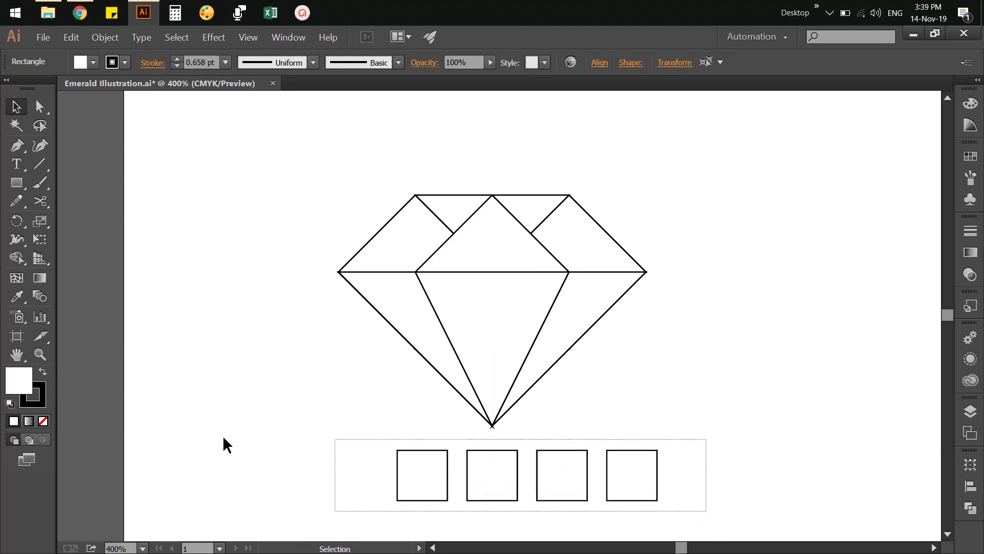
click(34, 404)
click(43, 421)
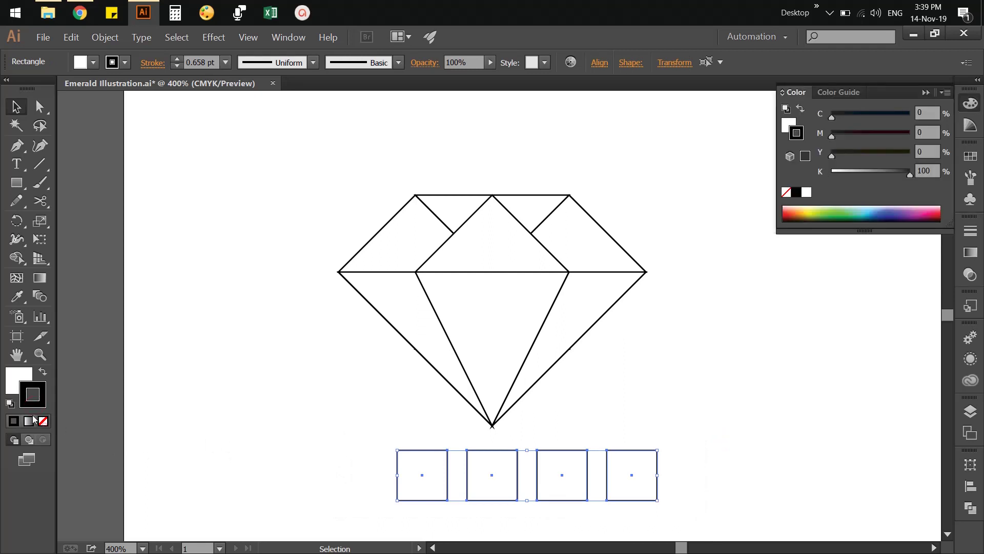
Step: Fill the four squares with 32% black and save the document
click(12, 383)
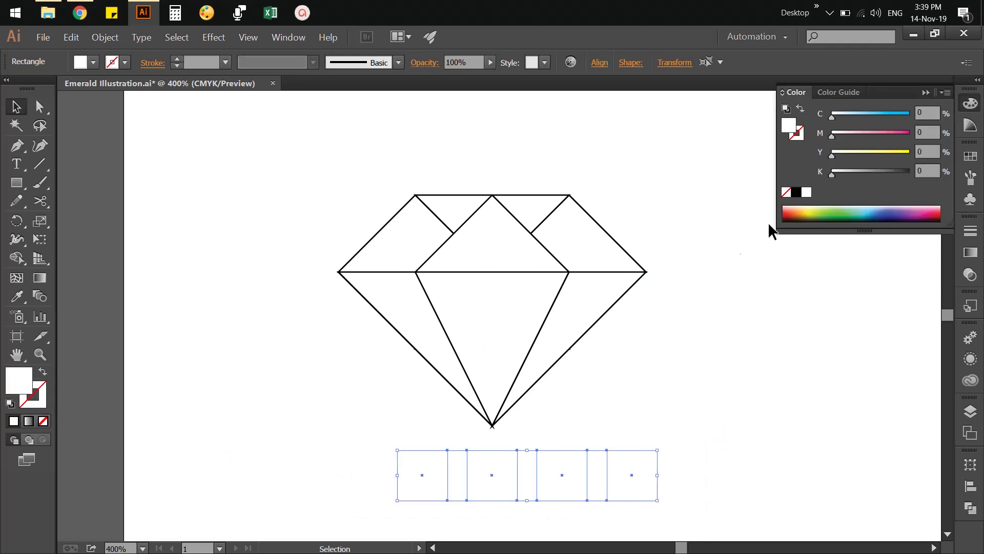
click(856, 171)
click(756, 335)
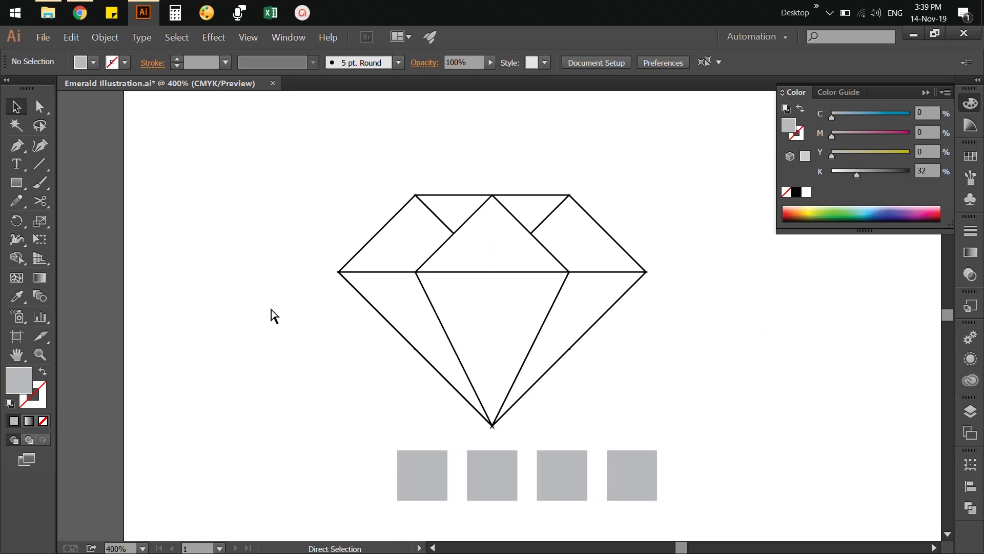
key(ctrl+s)
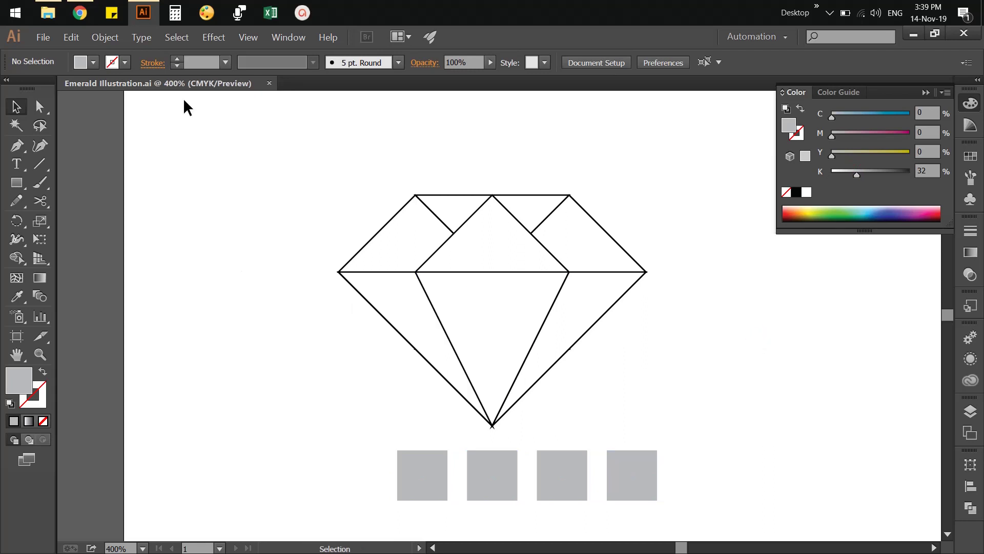
Step: Switch to Chrome, search for "emerald color palette" and open SchemeColor's Emerald Green color scheme
click(80, 13)
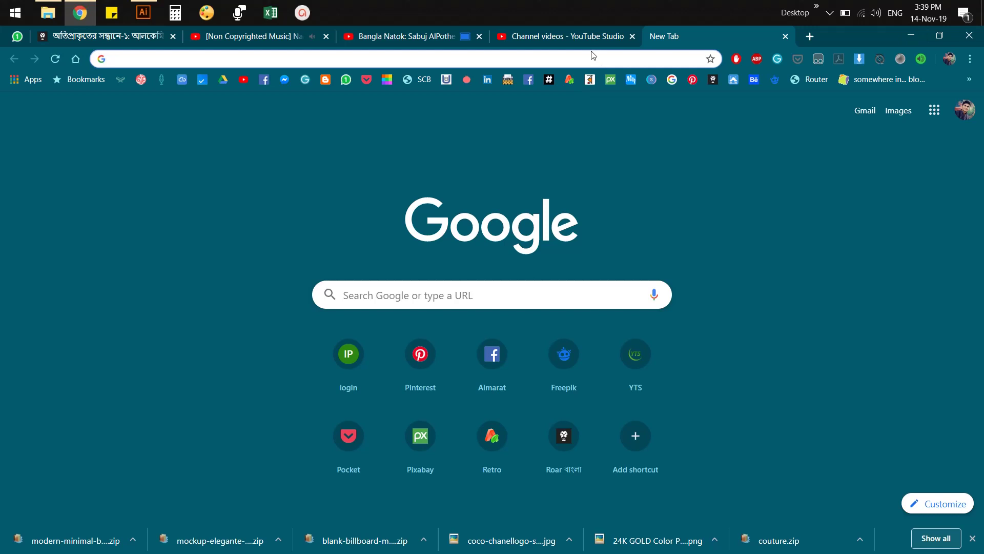
text(eme)
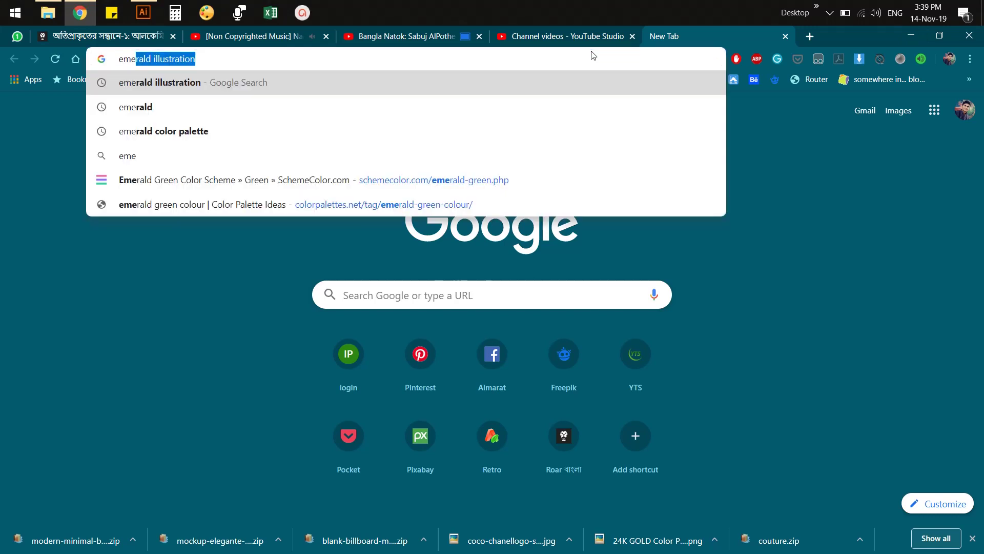
text(rald co)
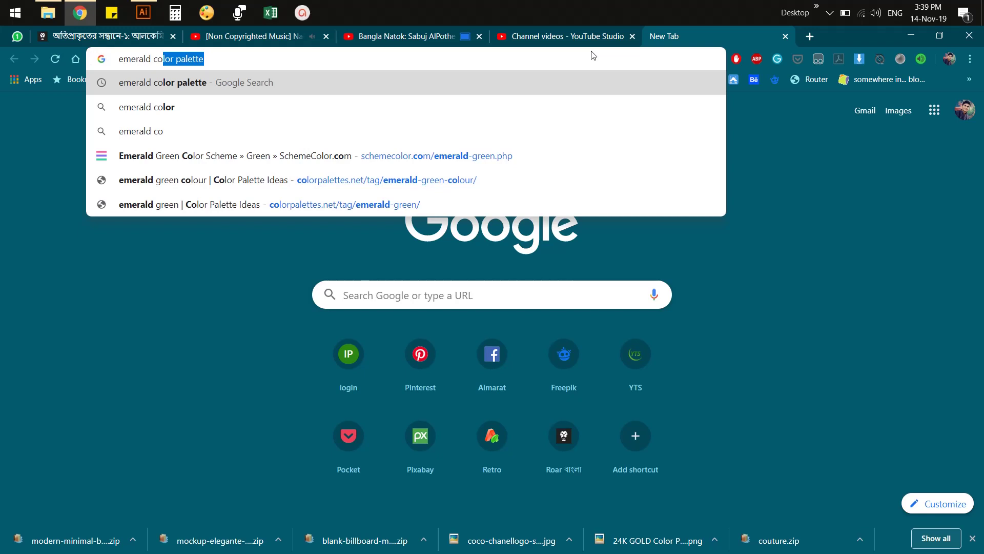
key(Return)
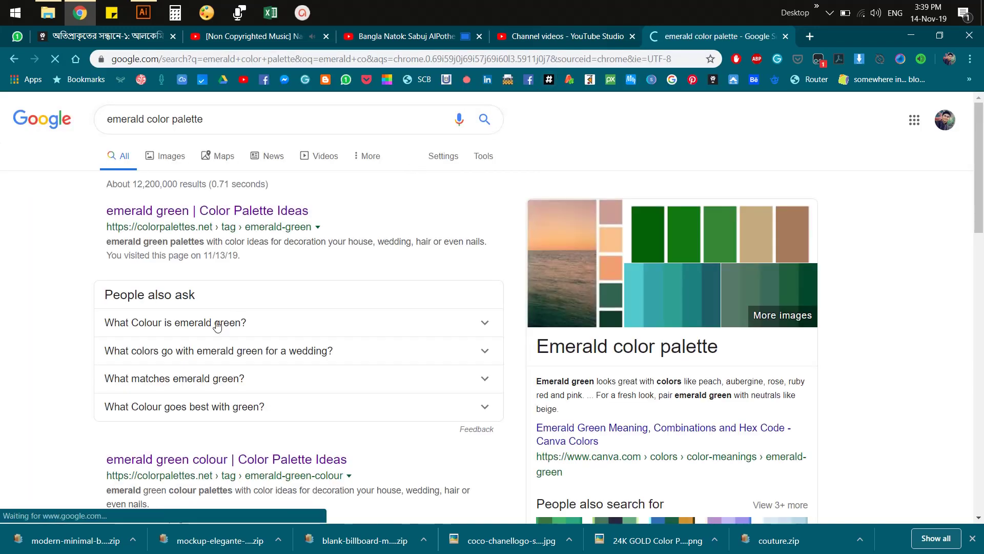
scroll(191, 283, down, 6)
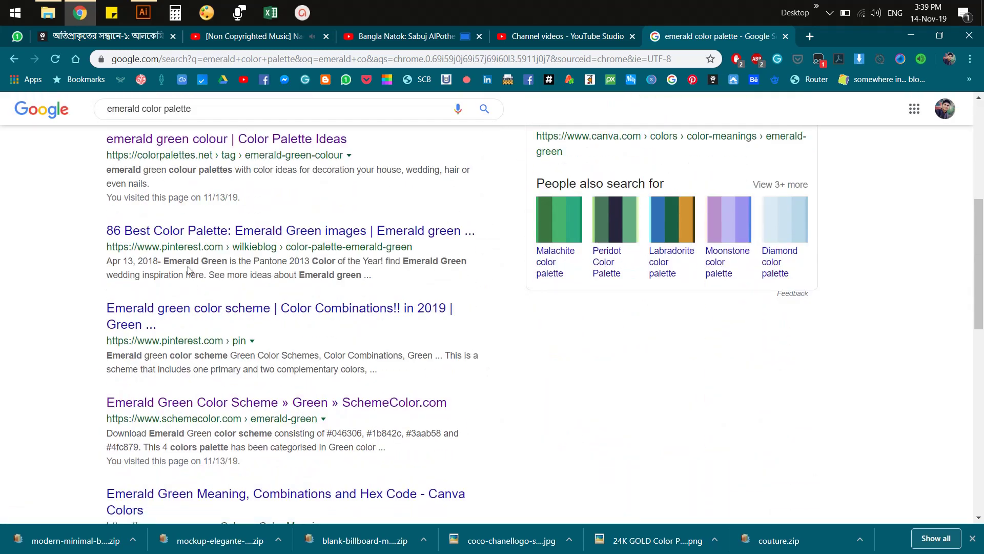
click(202, 402)
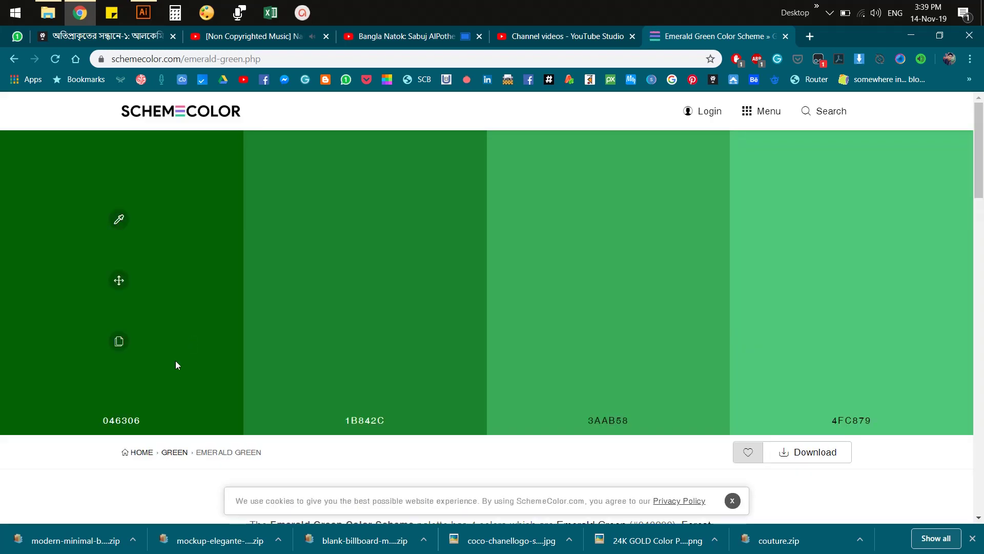
Step: Return to Illustrator with the darkest green's hex code and fill the first square with 046306
key(alt+Tab)
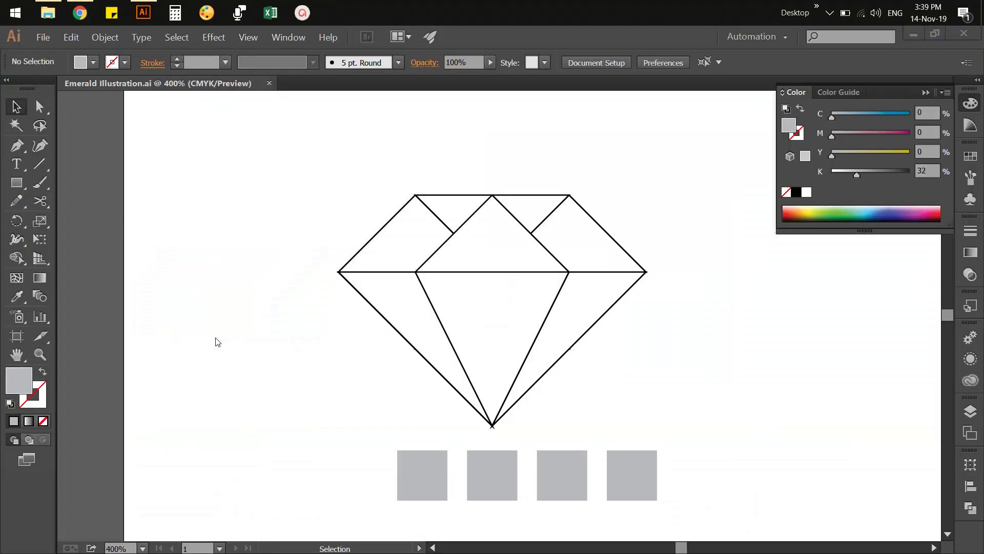
click(415, 464)
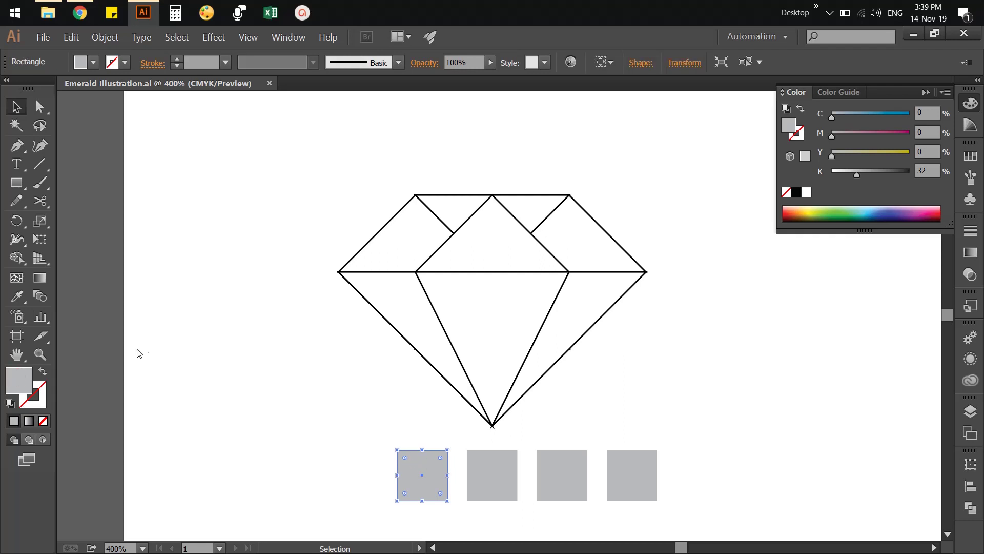
key(ctrl+v)
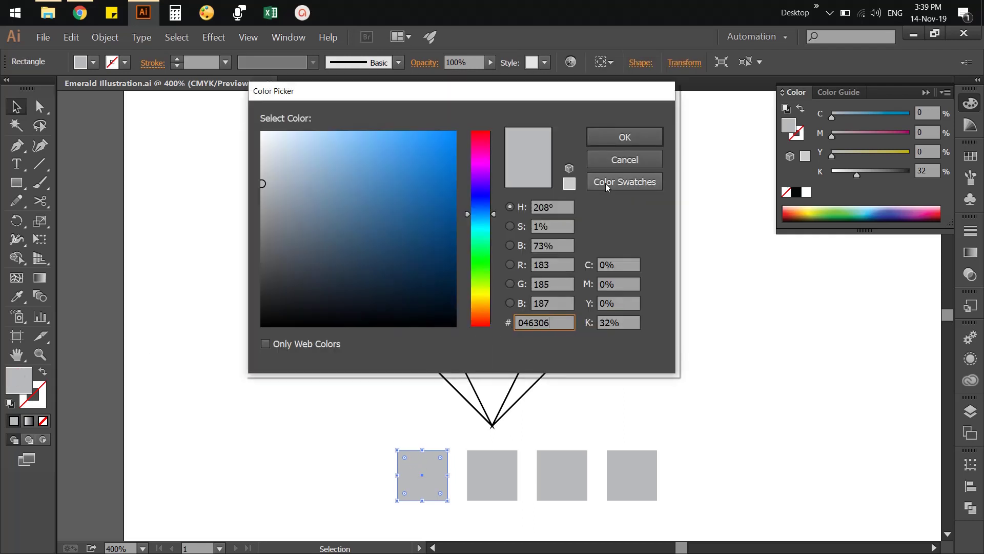
click(614, 140)
Step: Fetch the second green's hex code from the SchemeColor page in Chrome and fill the second square with 1B842C in Illustrator
click(501, 483)
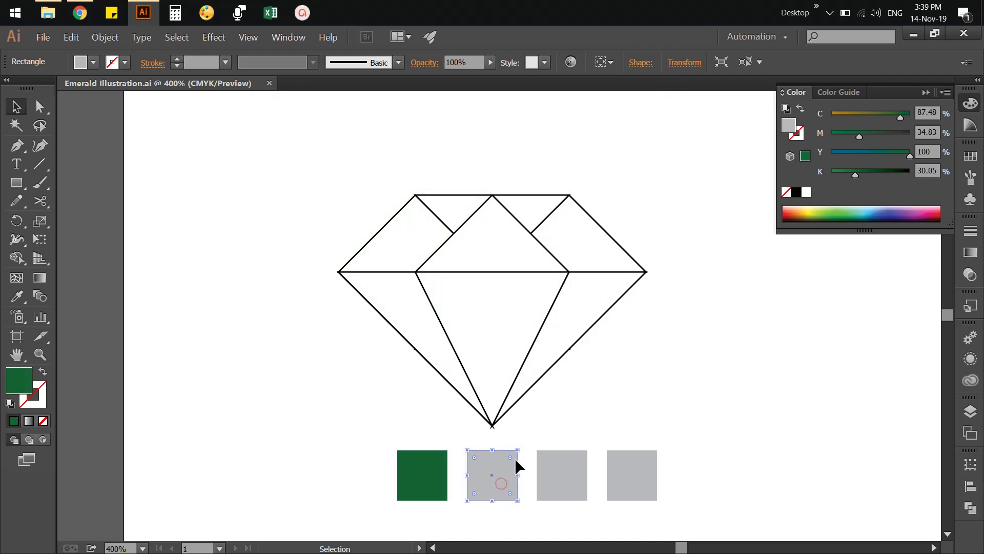
key(alt+Tab)
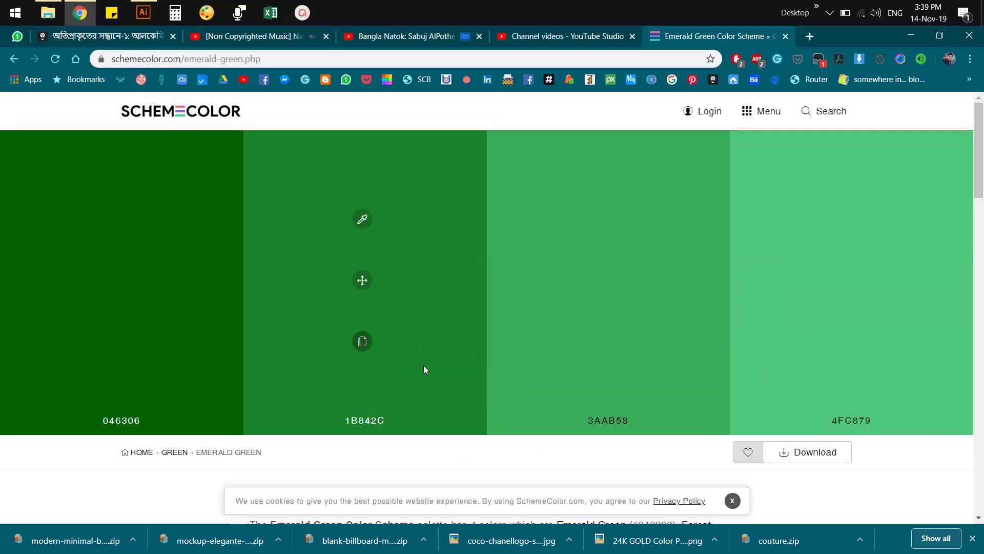
key(alt+Tab)
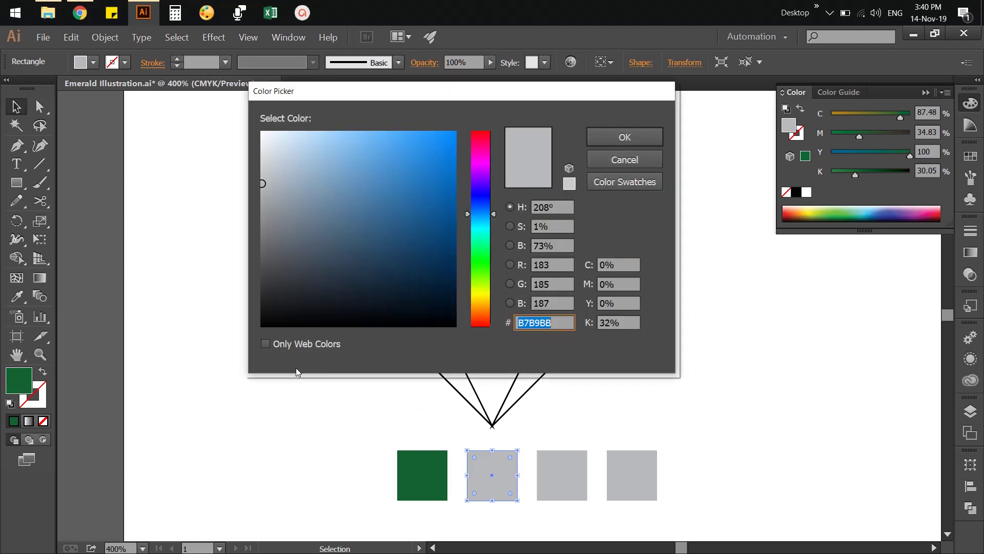
text(1B842C)
click(619, 133)
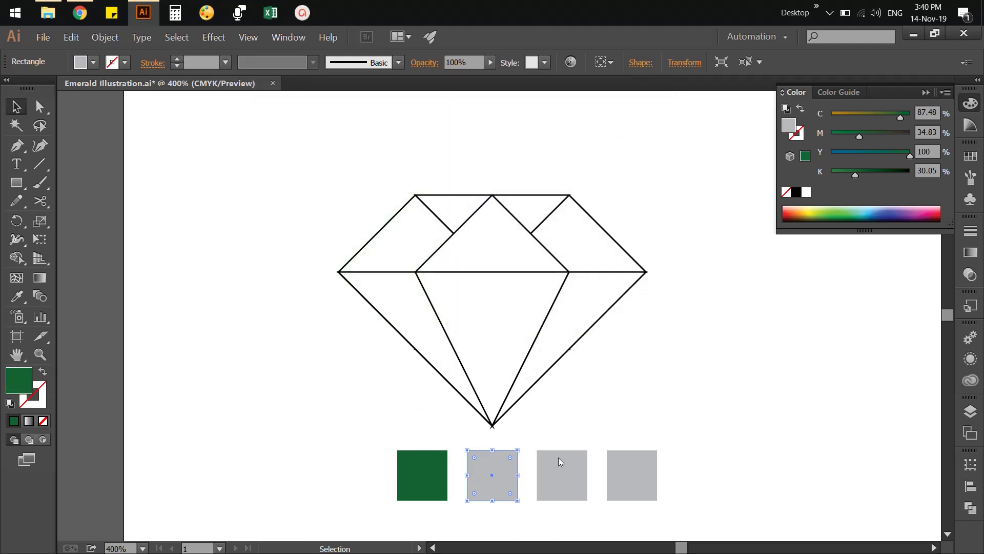
Step: Fetch the third green's hex code from the SchemeColor page in Chrome and fill the third square with 3AAB58 in Illustrator
click(564, 453)
key(alt+Tab)
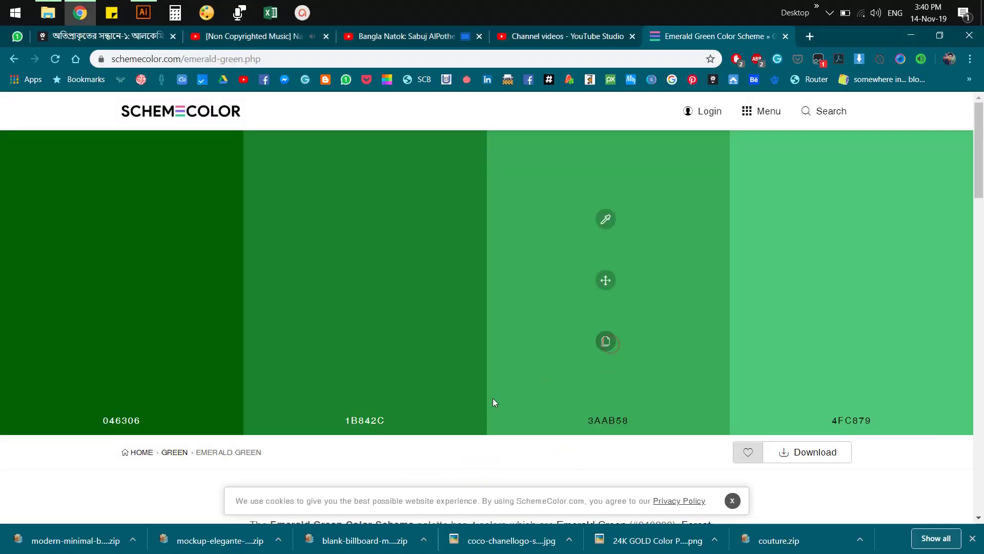
key(alt+Tab)
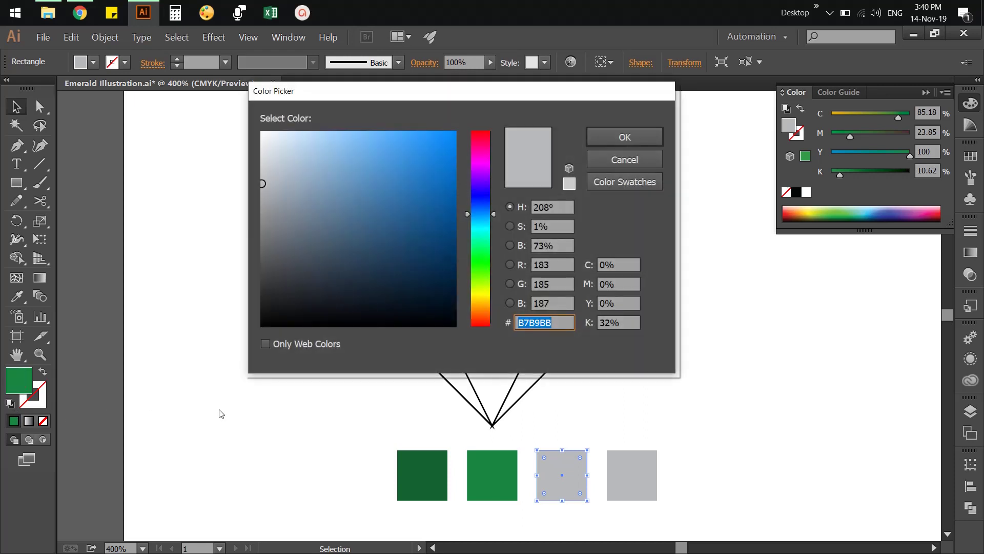
text(3AAB58)
click(610, 141)
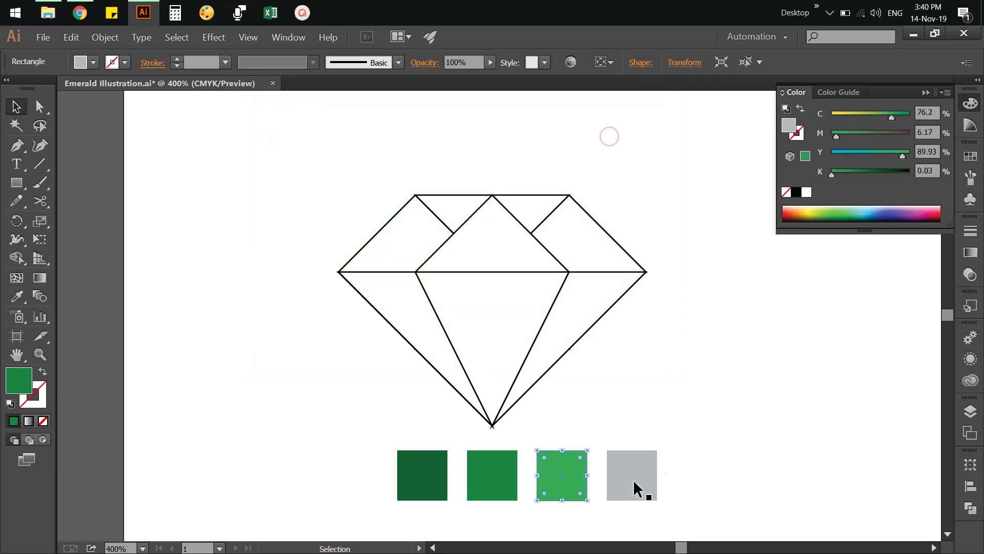
Step: Fetch the fourth green's hex code from the SchemeColor page in Chrome and fill the fourth square with 4FC879 in Illustrator
double_click(634, 482)
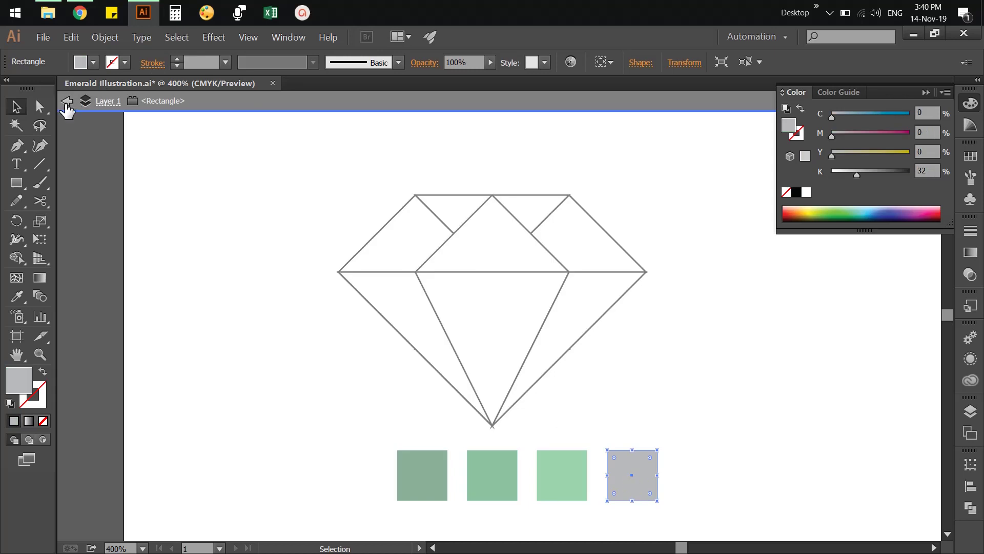
click(67, 105)
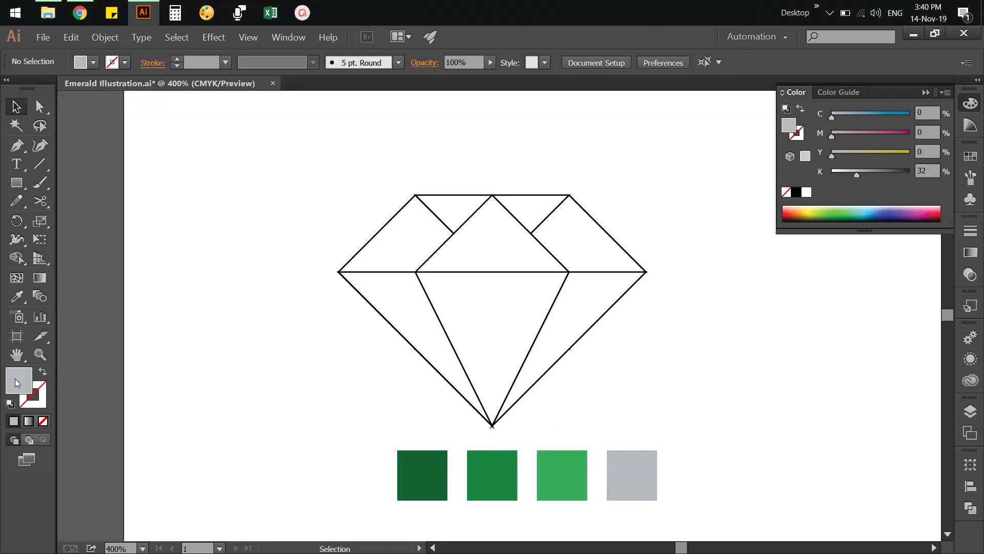
key(alt+Tab)
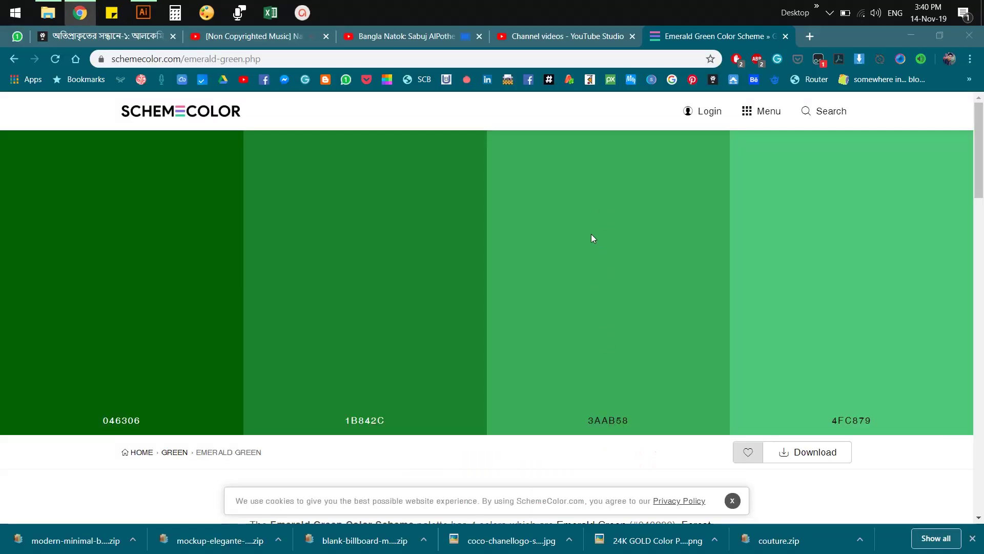
click(849, 343)
key(alt+Tab)
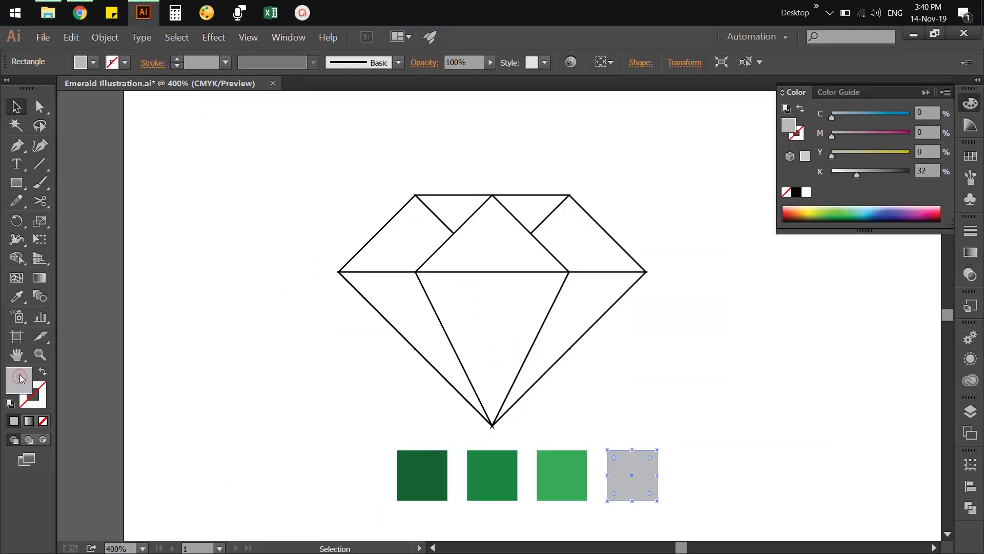
key(ctrl+v)
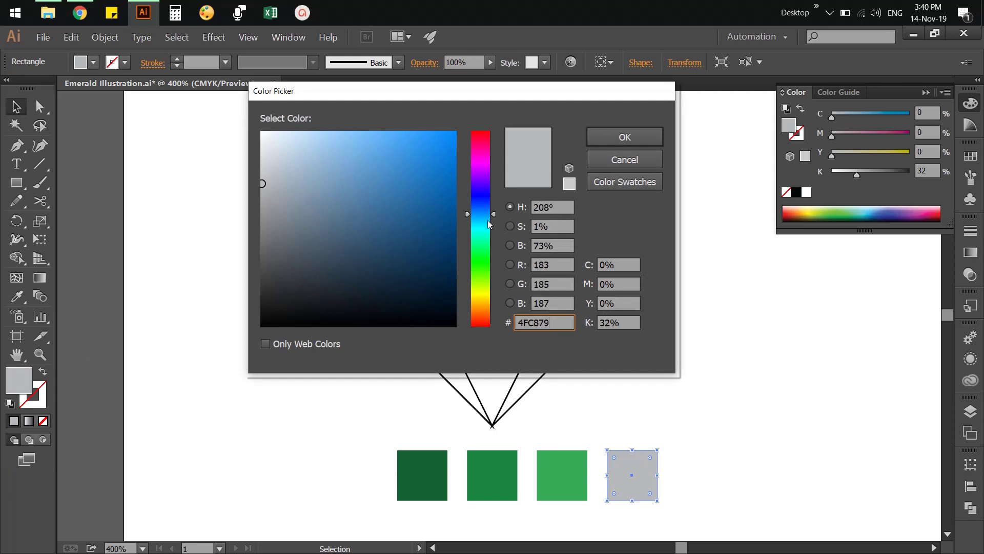
click(606, 139)
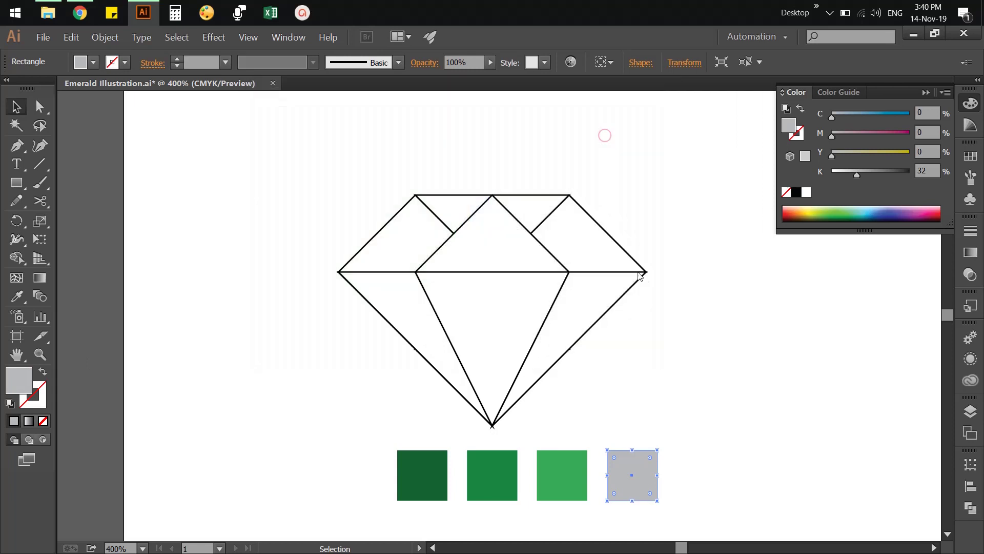
Step: Move the row of four swatch squares left so it sits beneath the gem
click(672, 276)
drag(363, 458, 568, 480)
click(635, 387)
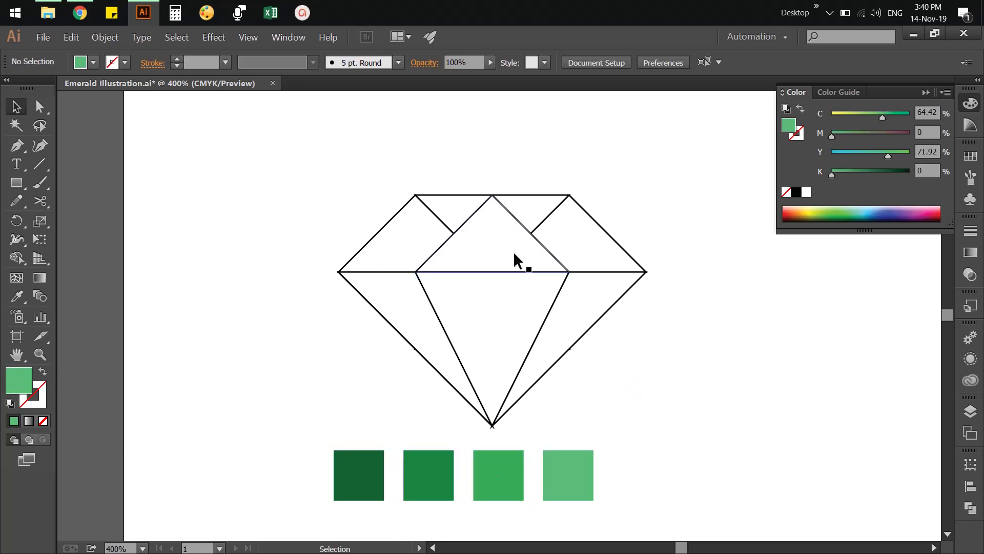
Step: Fill the gem's upper-left and upper-right outer facets with the darkest green sampled from the first swatch using the Eyedropper
click(427, 235)
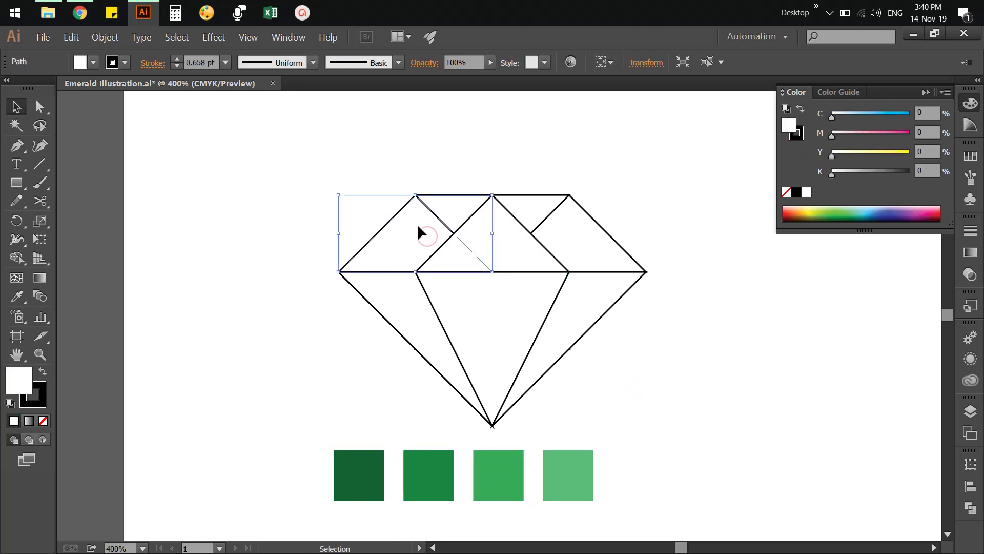
click(17, 296)
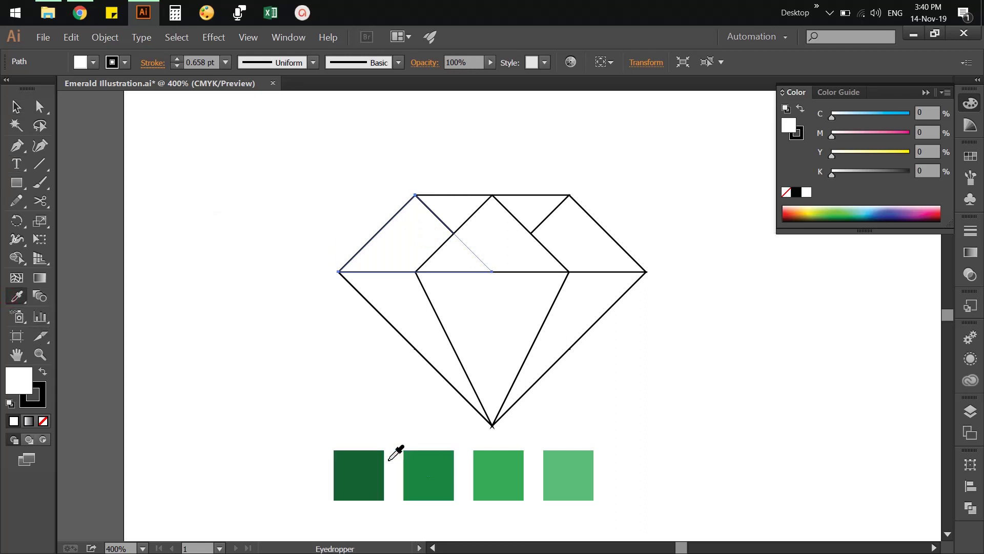
click(364, 456)
click(16, 107)
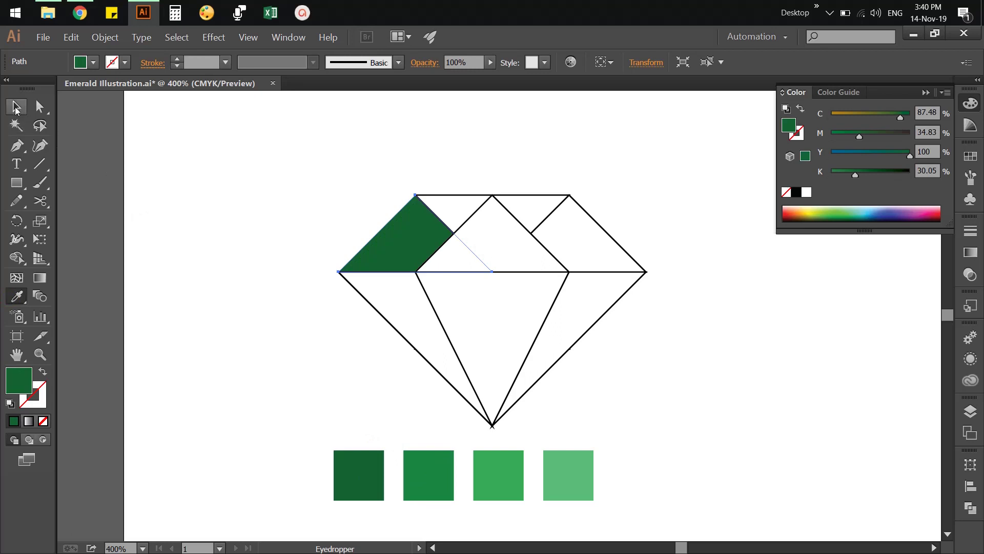
click(579, 241)
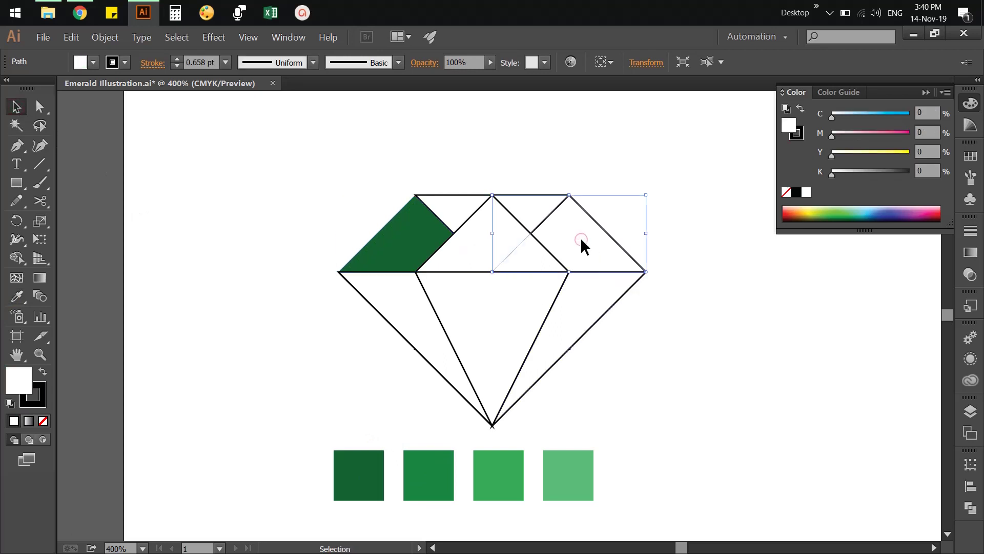
click(17, 296)
click(364, 464)
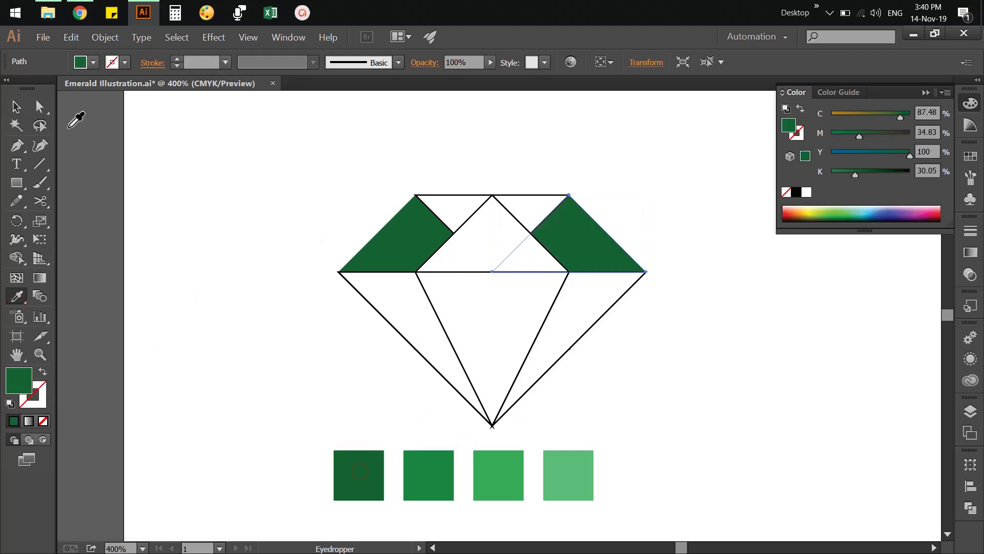
click(17, 106)
click(214, 193)
Step: Hide the three long lower facets and the central upper triangle to expose the facets beneath them
click(380, 286)
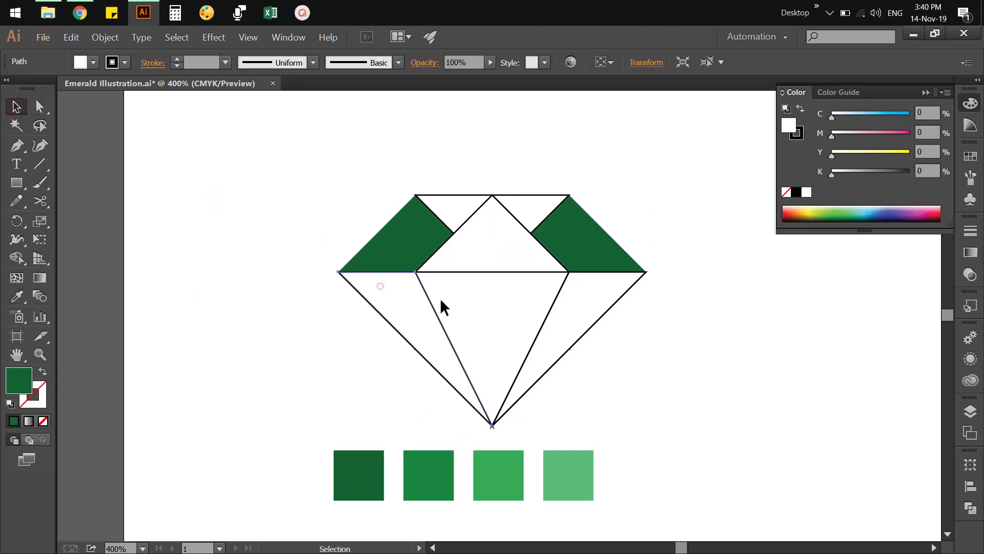
shift+click(528, 307)
shift+click(588, 302)
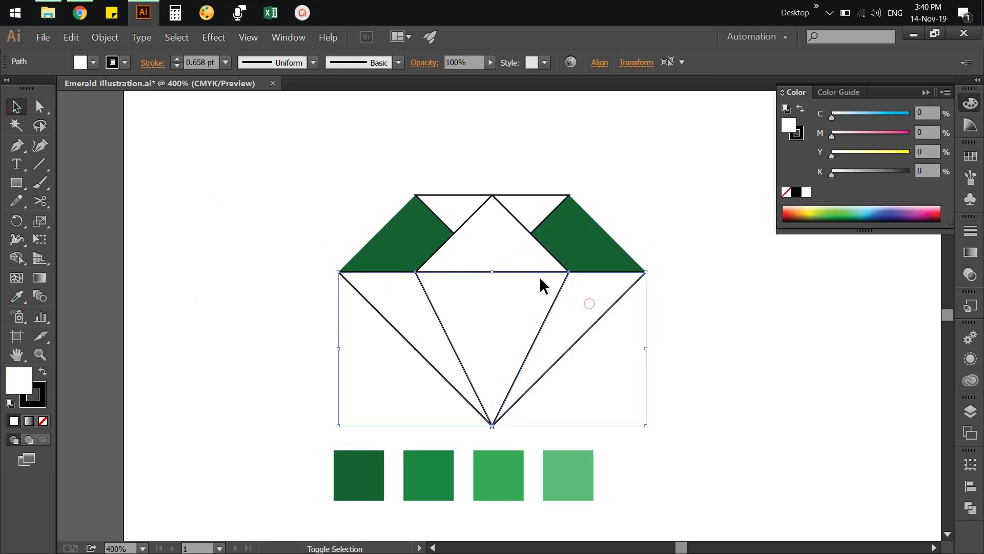
shift+click(490, 239)
click(118, 39)
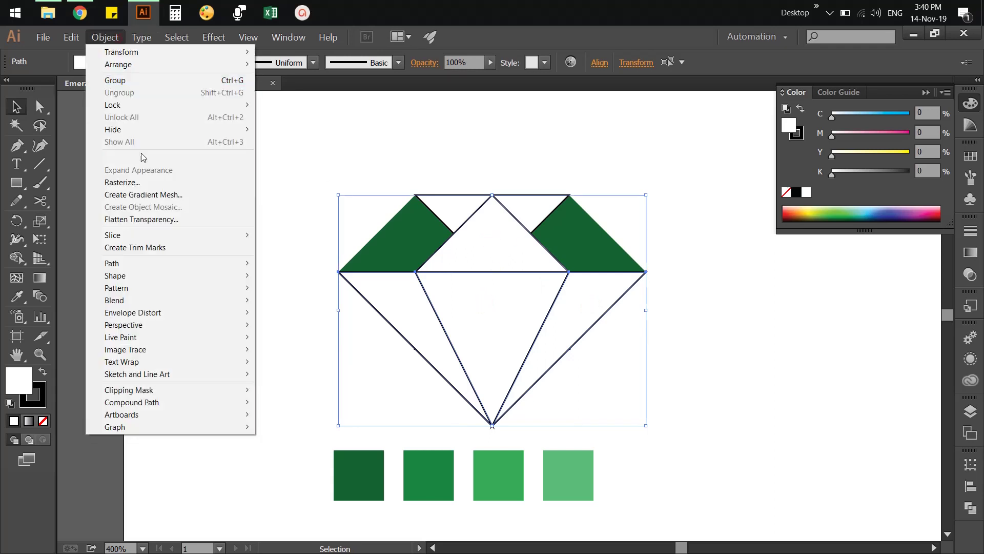
click(140, 128)
click(265, 133)
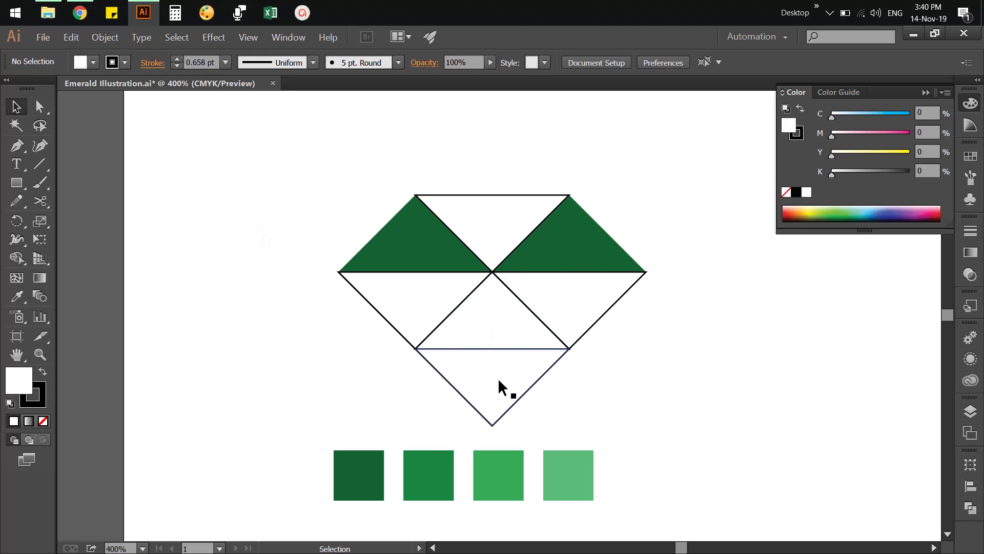
Step: Fill the triangle just below the gem's centre point with the darkest green from the first swatch
shift+click(484, 310)
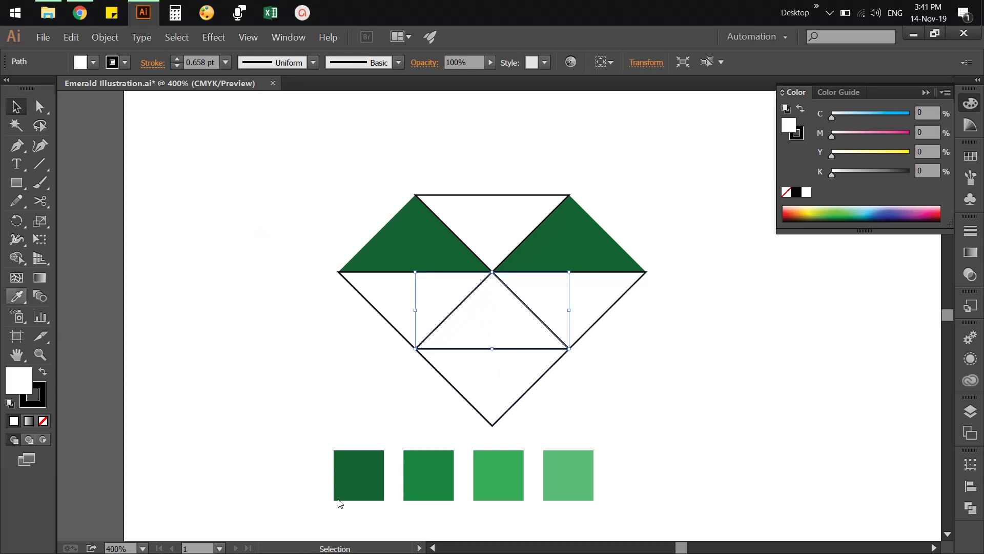
key(i)
click(381, 456)
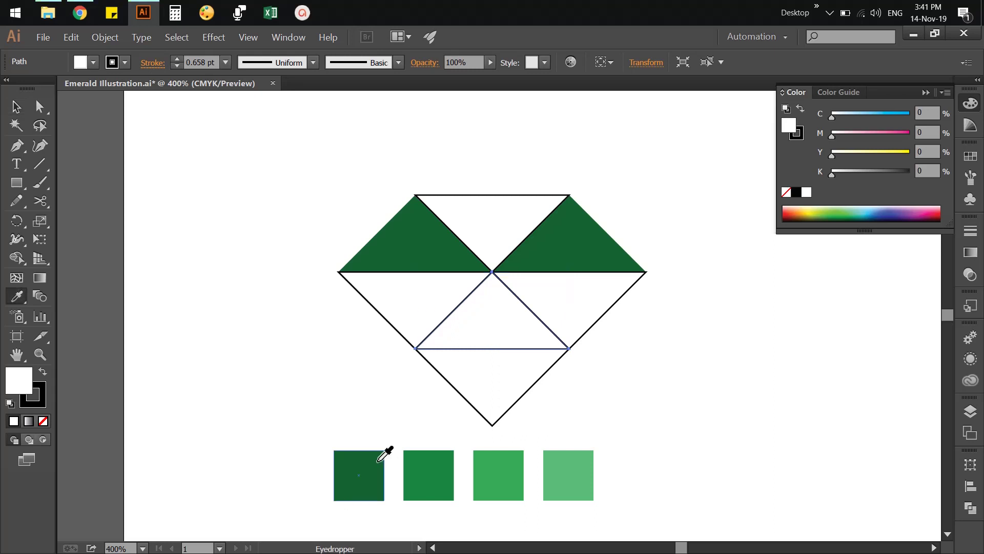
key(v)
click(358, 421)
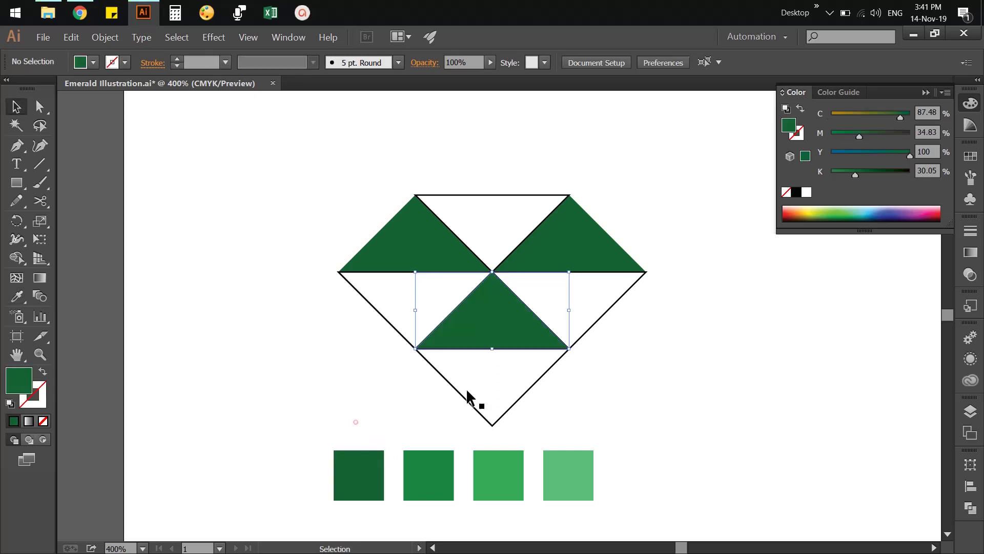
Step: Fill the downward-pointing triangle at the gem's lower tip with the second swatch's green
click(466, 388)
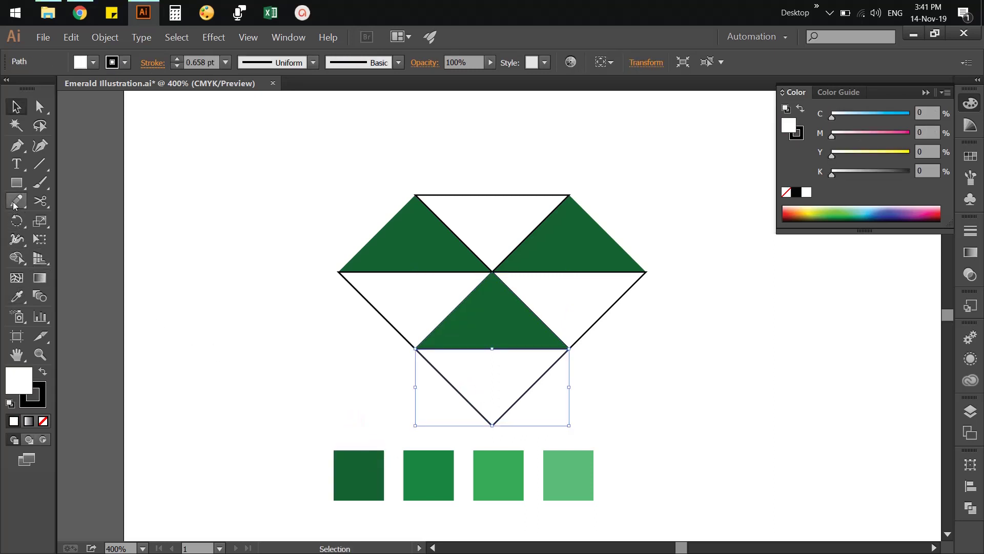
click(17, 297)
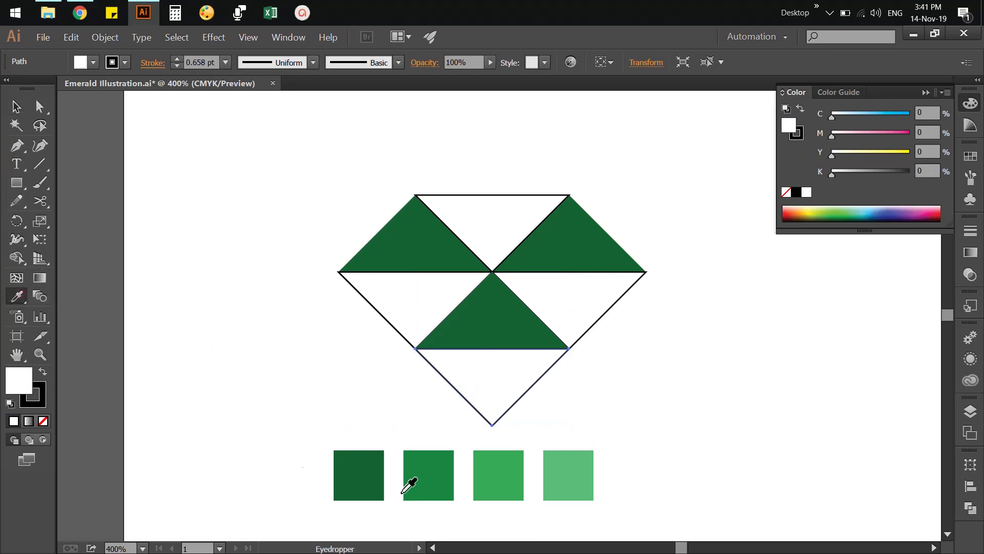
click(442, 479)
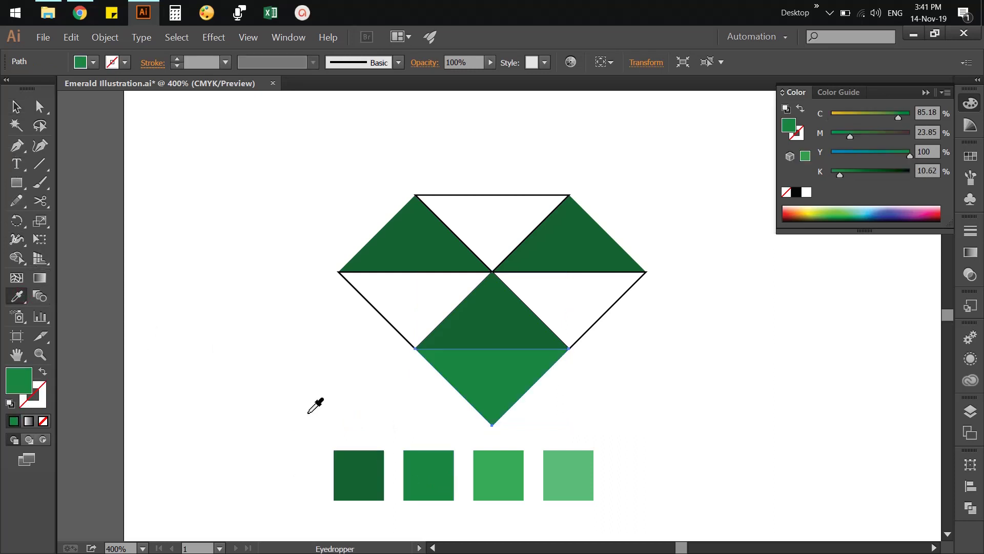
key(v)
click(366, 365)
Step: Fill the three remaining white triangles, at the upper centre and the left and right middle, with the second swatch's green
click(406, 306)
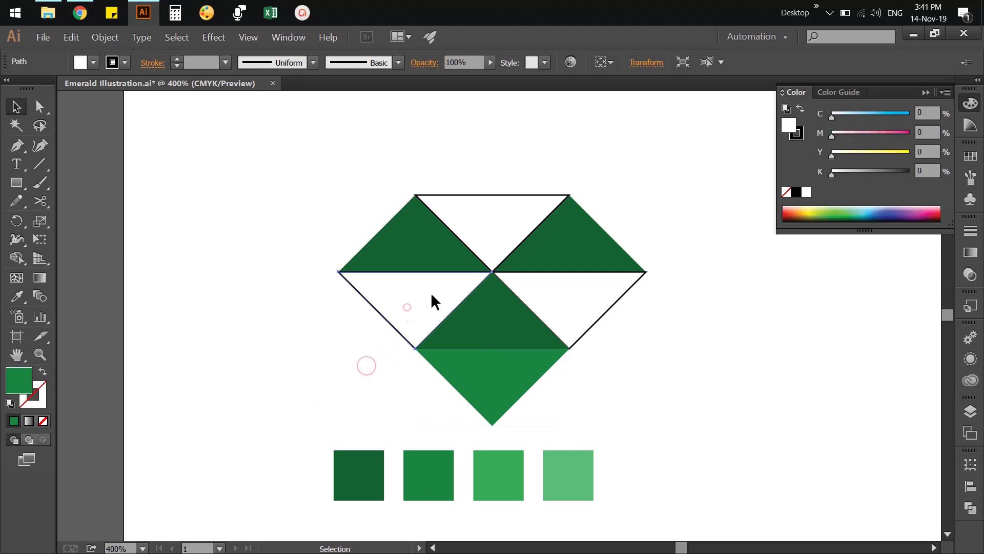
shift+click(479, 235)
shift+click(567, 291)
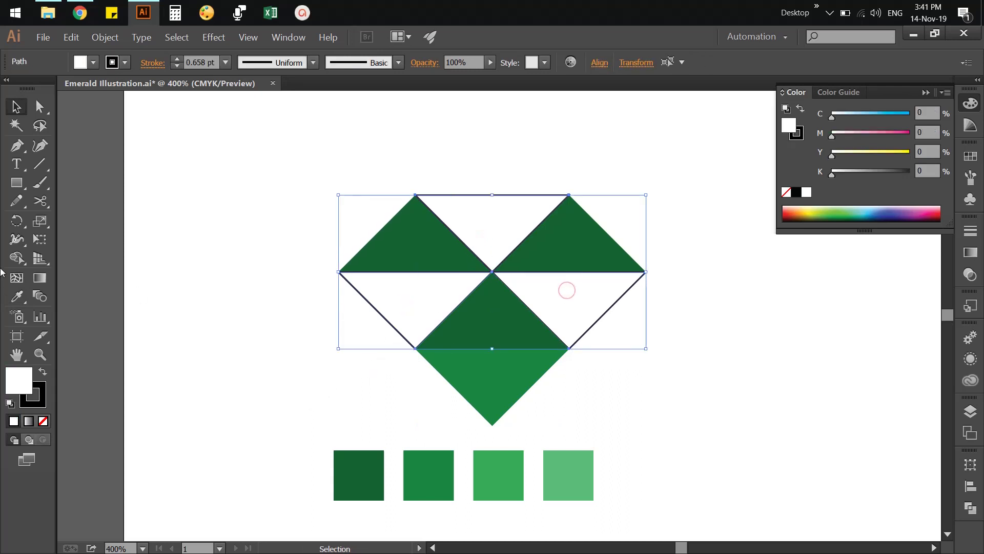
click(17, 297)
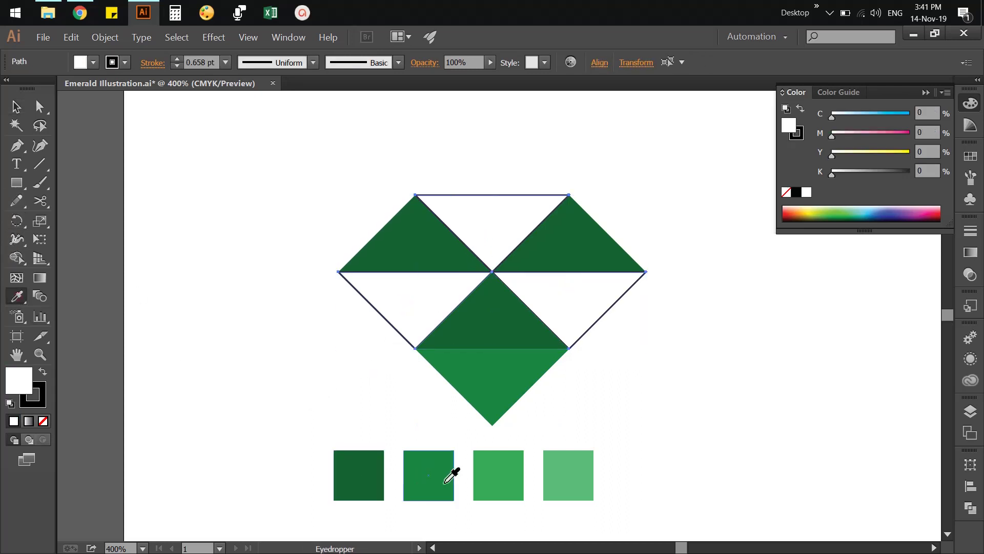
click(439, 480)
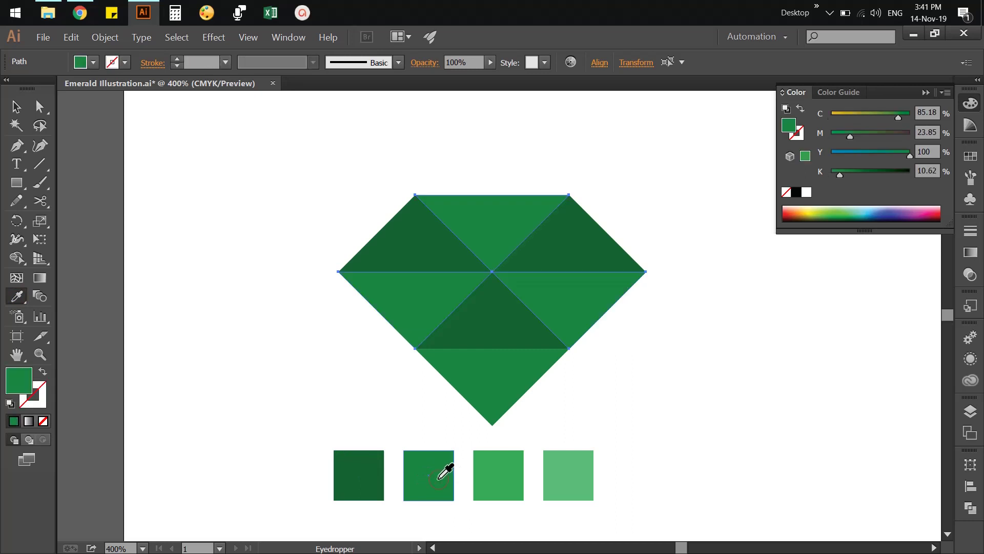
key(v)
click(265, 360)
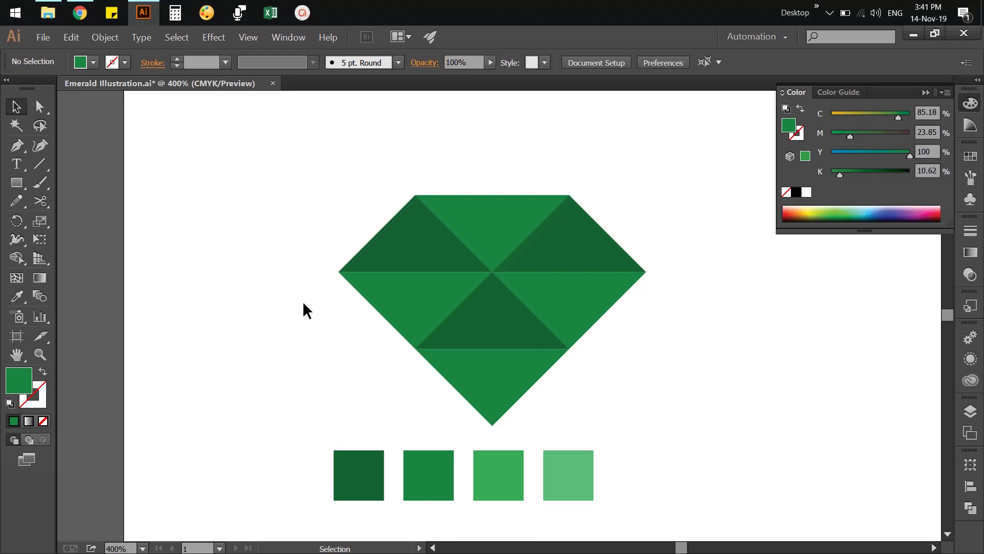
Step: Show all the hidden facets again and clear the selection
click(104, 38)
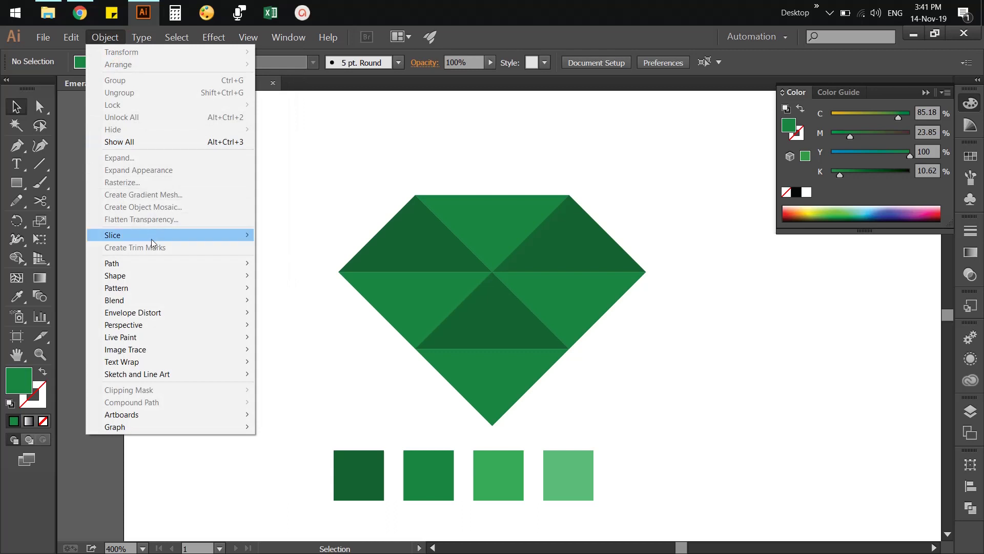
click(143, 142)
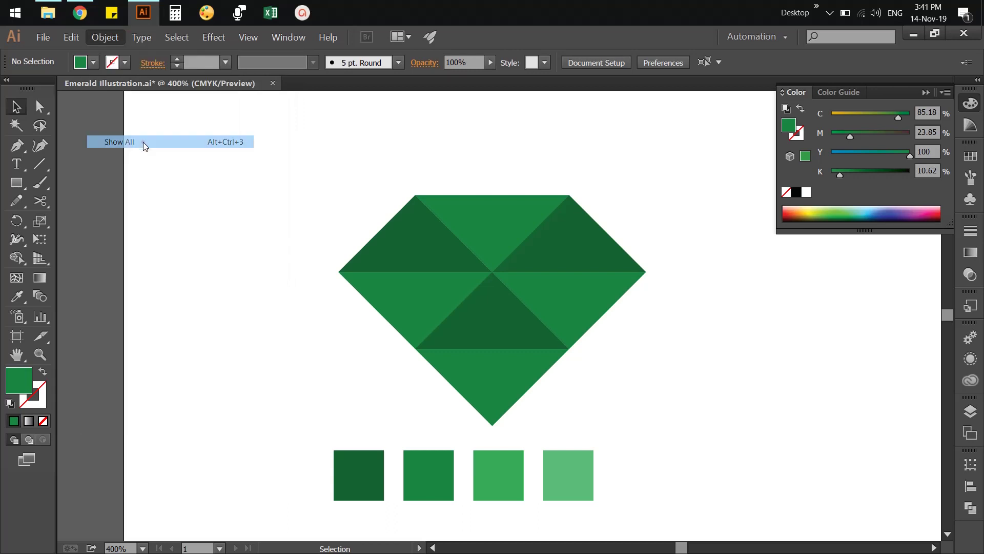
click(691, 315)
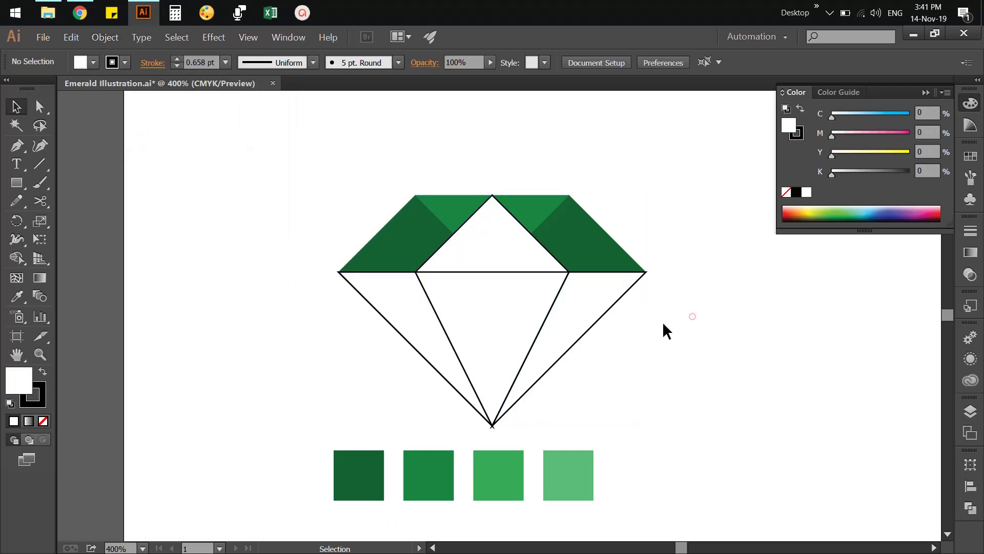
Step: Fill the two lower side facets and the central upper triangle with the third swatch's green
click(425, 340)
shift+click(589, 303)
shift+click(508, 262)
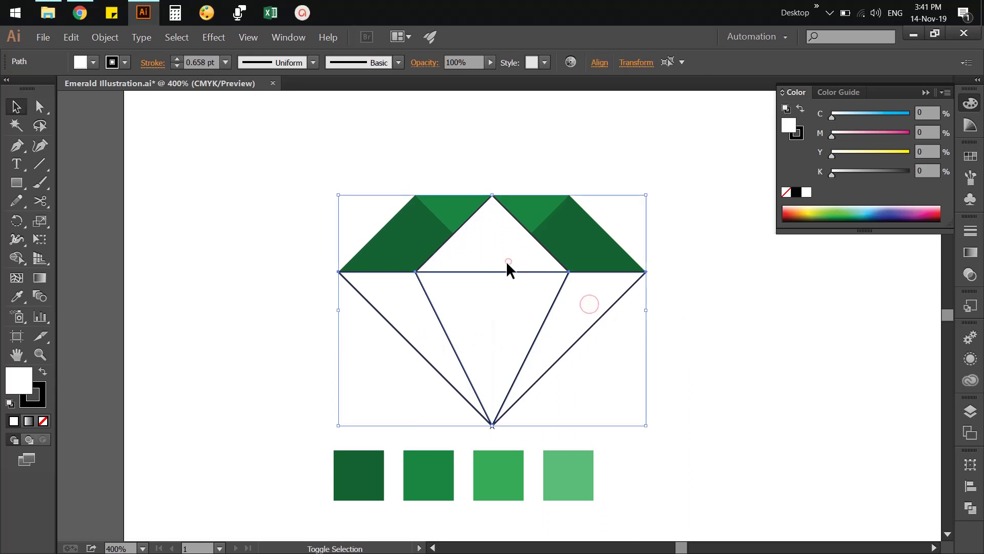
click(17, 296)
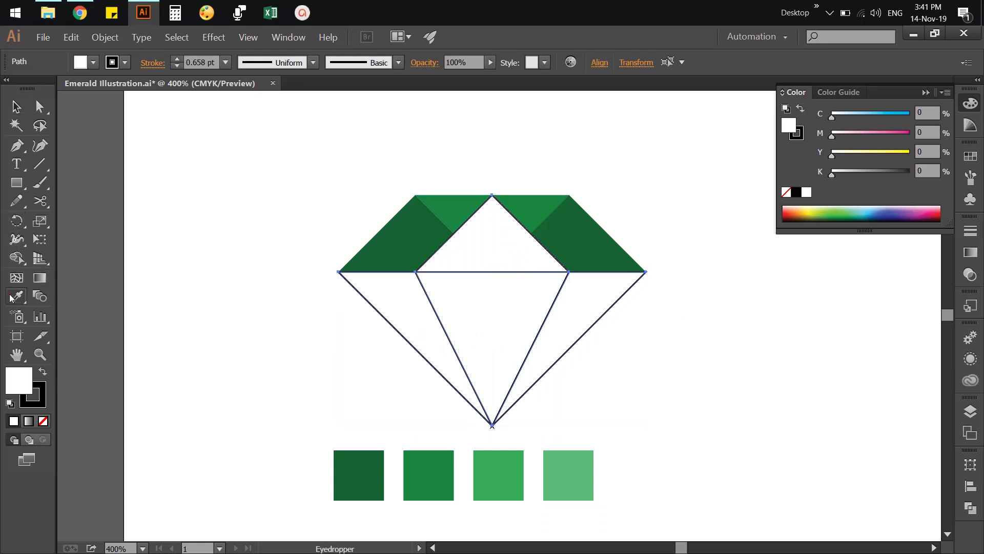
click(503, 464)
click(18, 110)
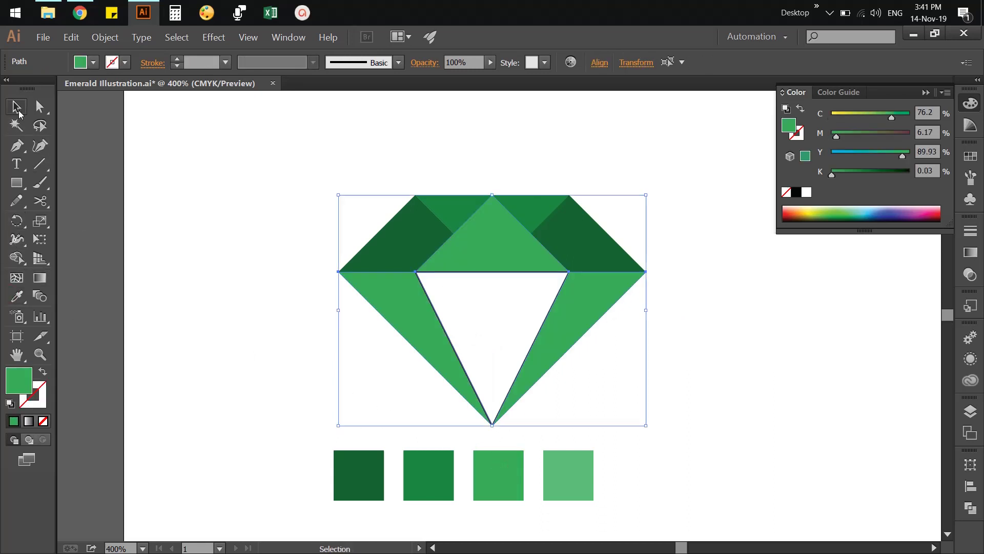
click(216, 269)
Step: Fill the large central lower facet with the lightest green from the fourth swatch
click(504, 299)
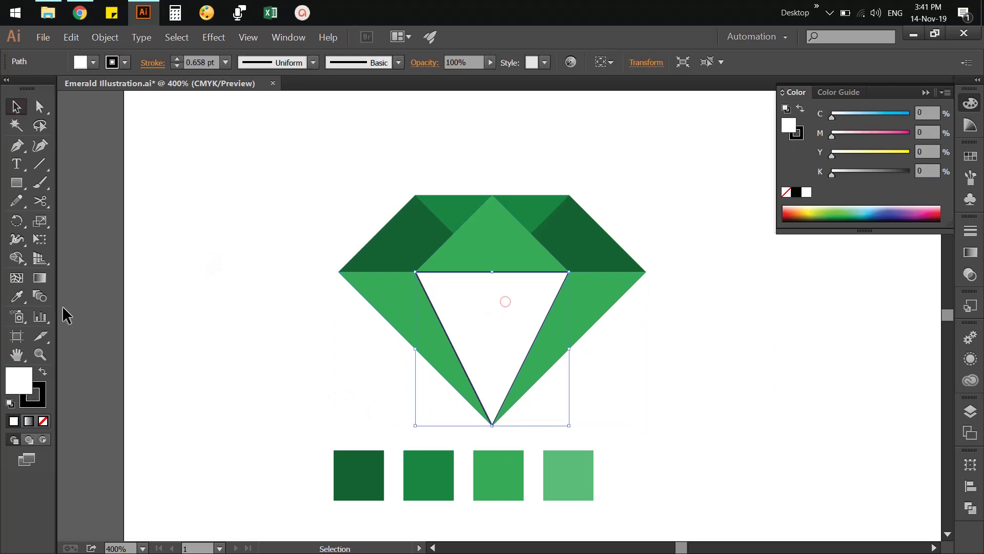
click(17, 296)
click(563, 472)
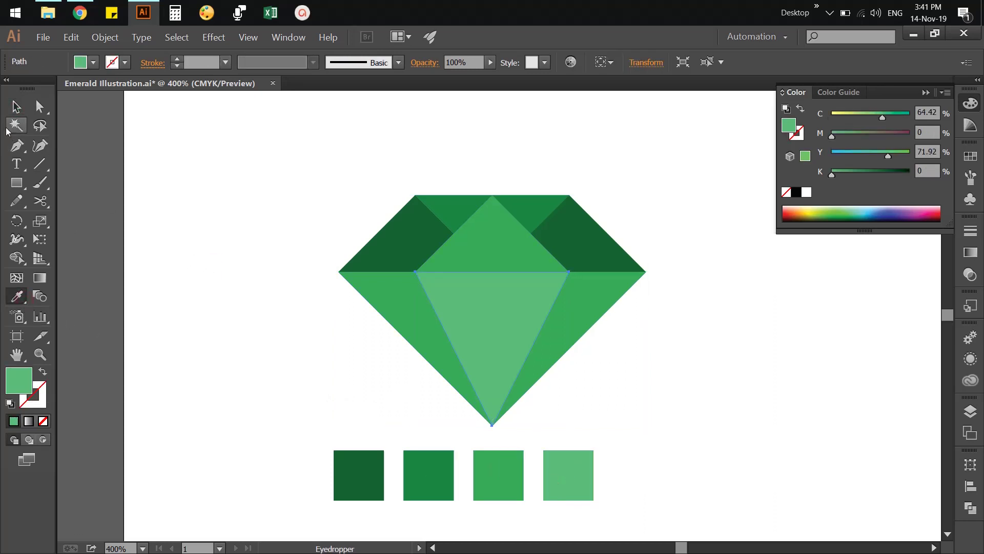
Step: Set the opacity of the central upper triangle and the three lower facets to 90%, then clear the selection
click(15, 106)
click(209, 270)
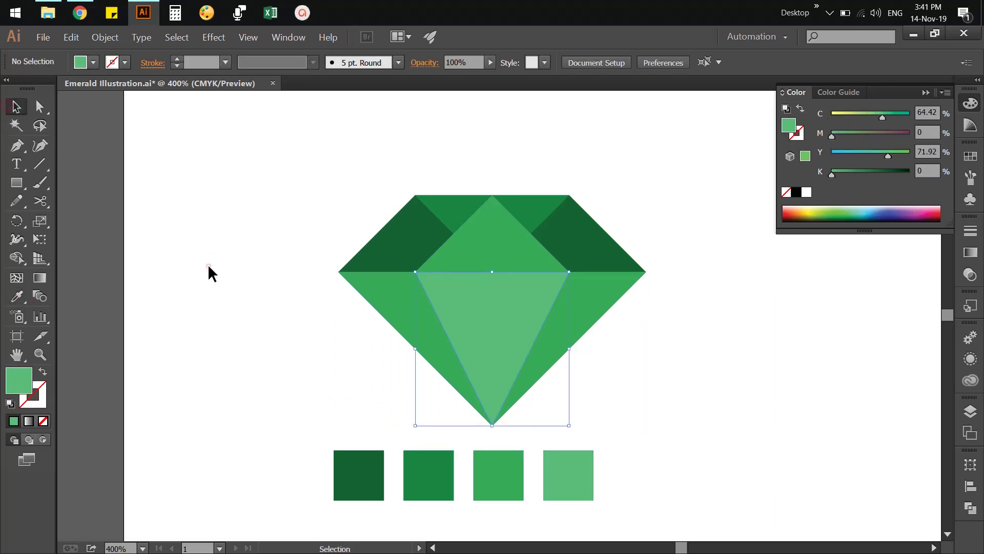
click(474, 259)
shift+click(588, 302)
shift+click(477, 303)
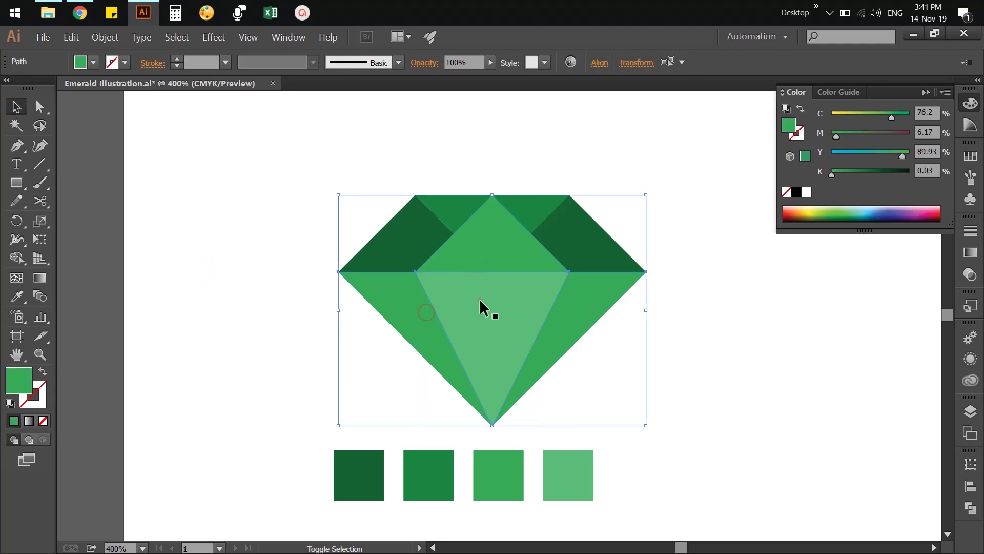
click(967, 274)
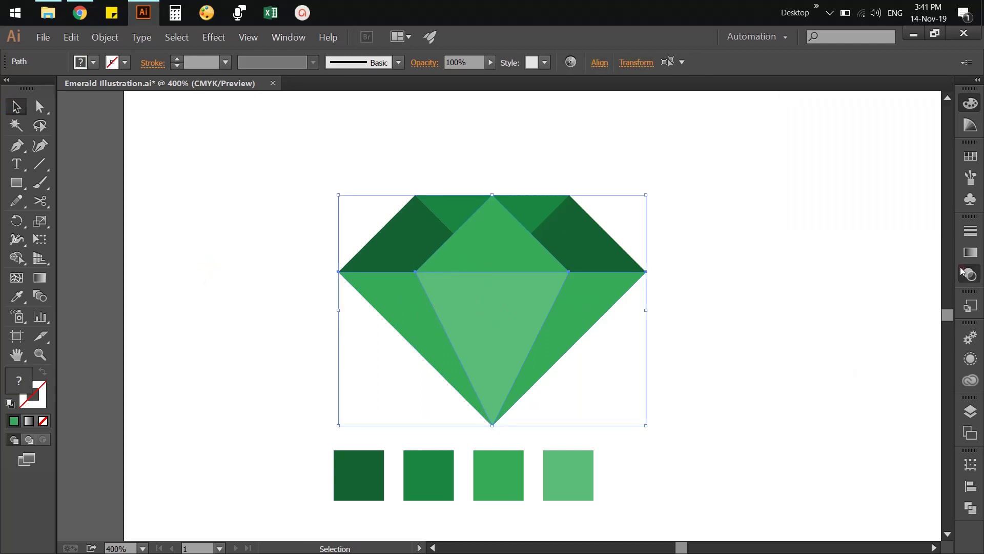
click(915, 244)
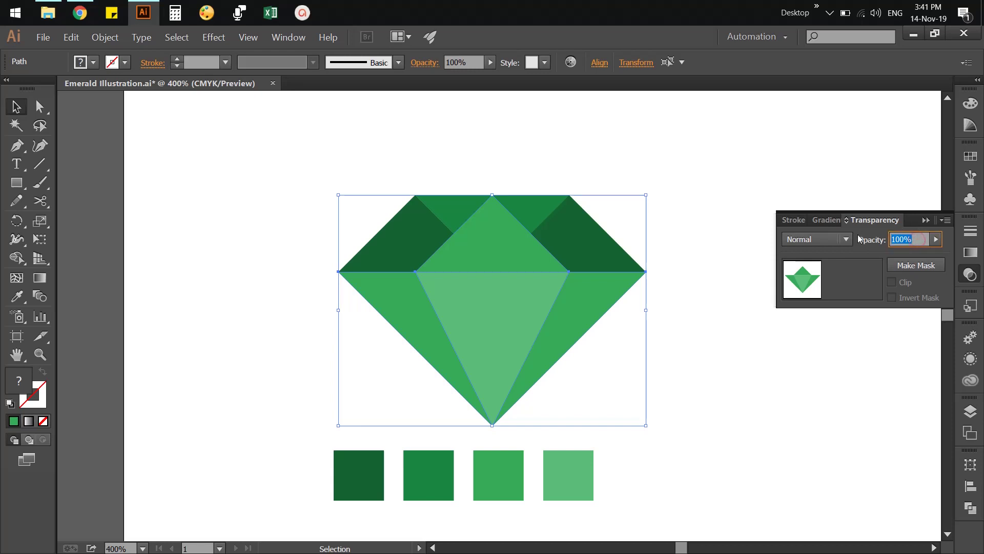
text(95)
key(Return)
drag(912, 240, 877, 238)
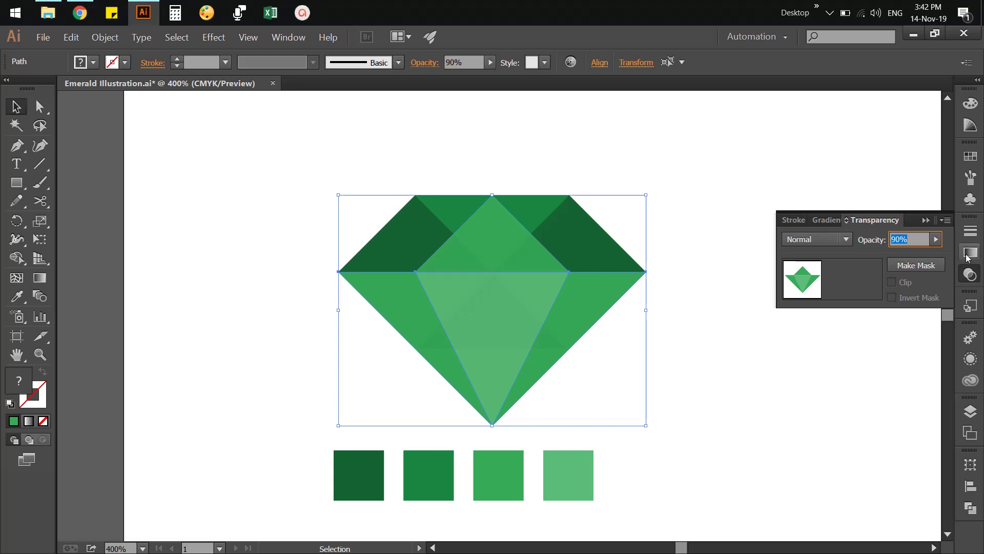
click(971, 274)
click(803, 304)
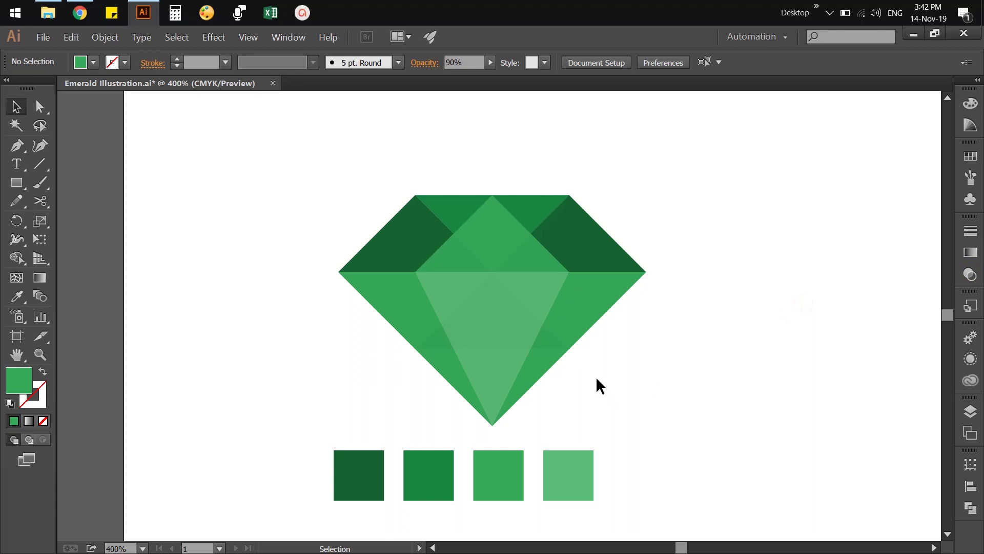
Step: Move the whole gem about 56 px to the right and 25 px up, away from the swatch squares
key(a)
key(ctrl+minus)
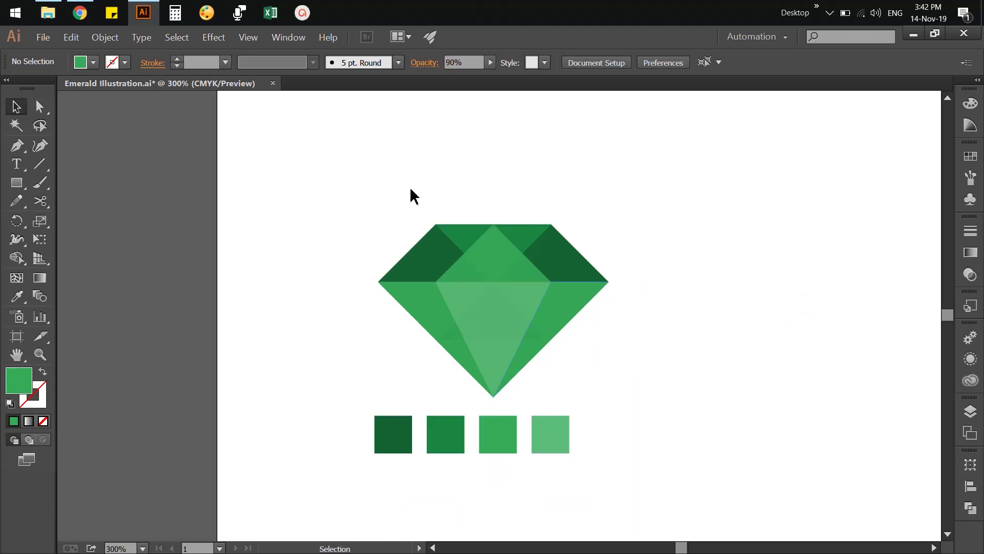
drag(405, 209, 614, 349)
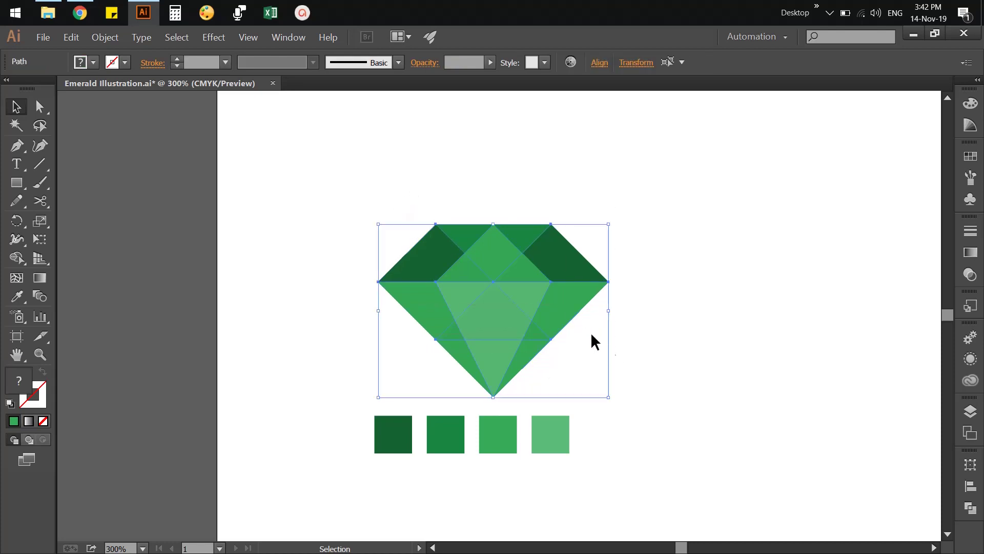
drag(509, 287, 596, 249)
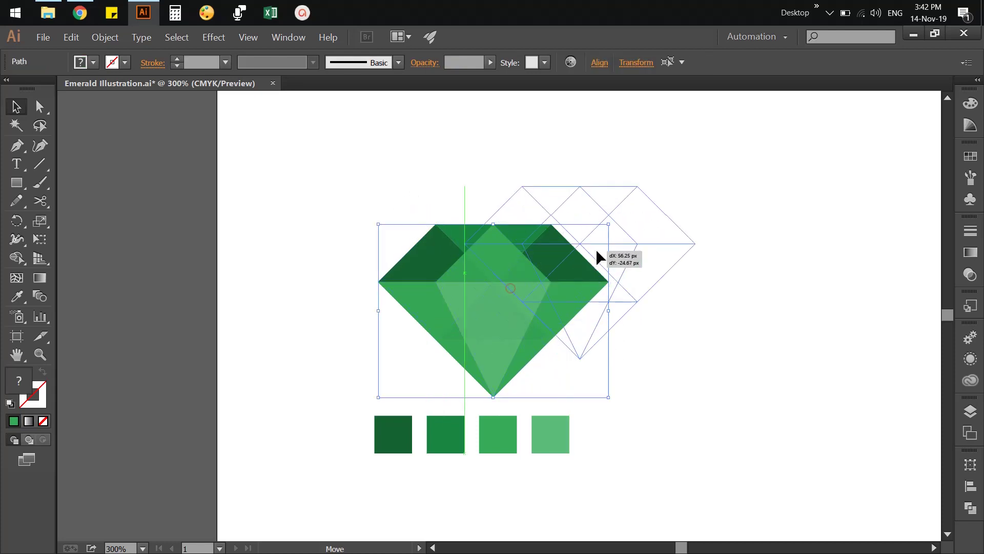
click(749, 304)
Step: Draw a green rectangle covering the entire artboard from corner to corner
key(ctrl+minus)
key(ctrl+minus)
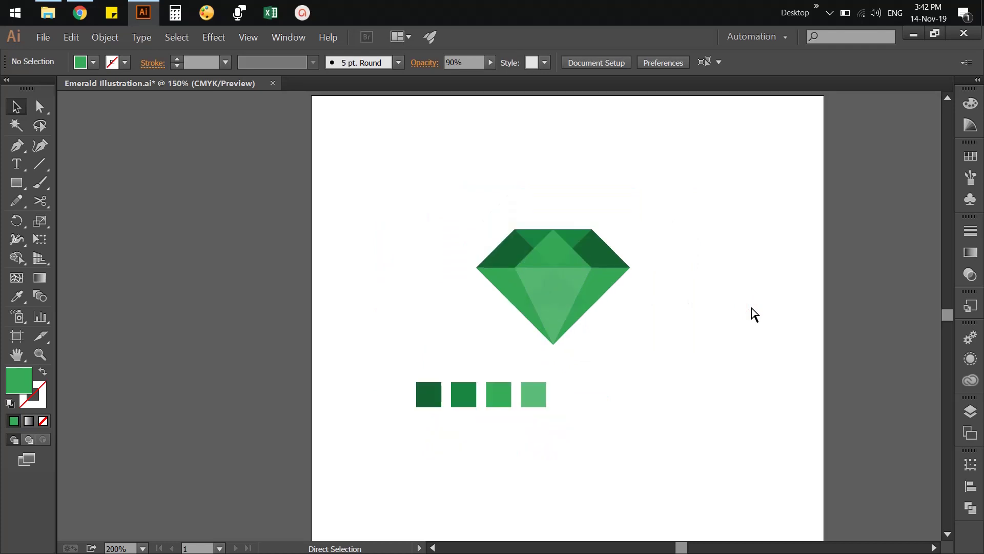
click(17, 183)
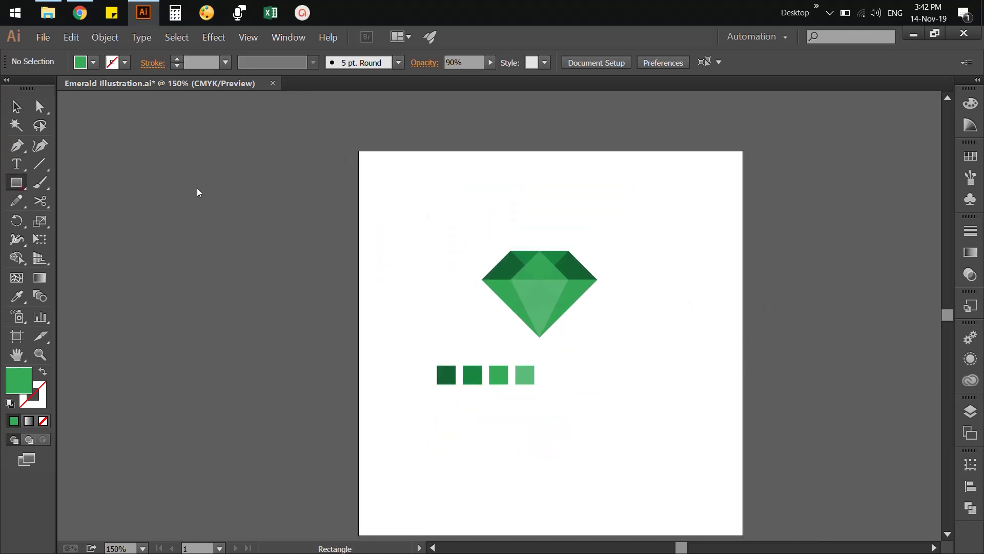
scroll(328, 177, down, 1)
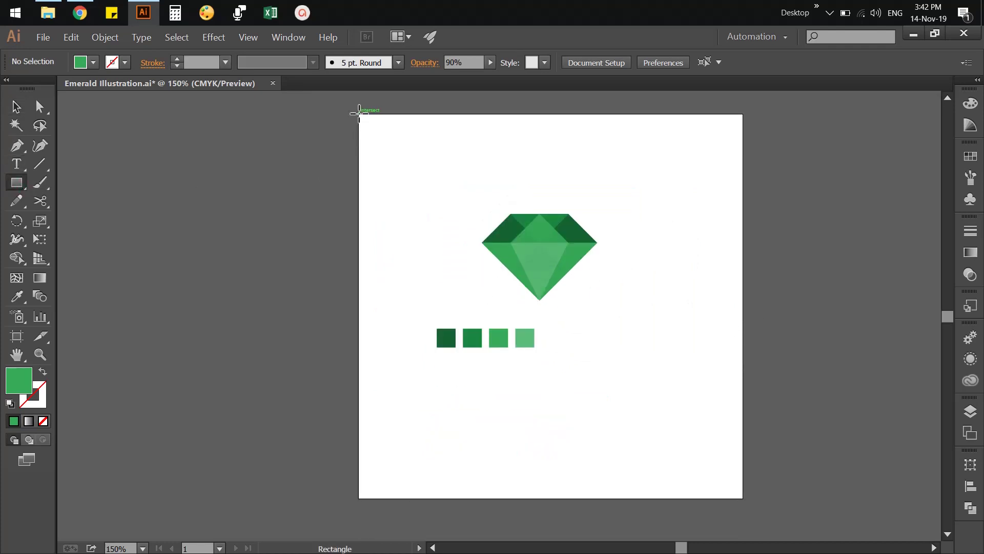
drag(359, 113, 742, 498)
key(v)
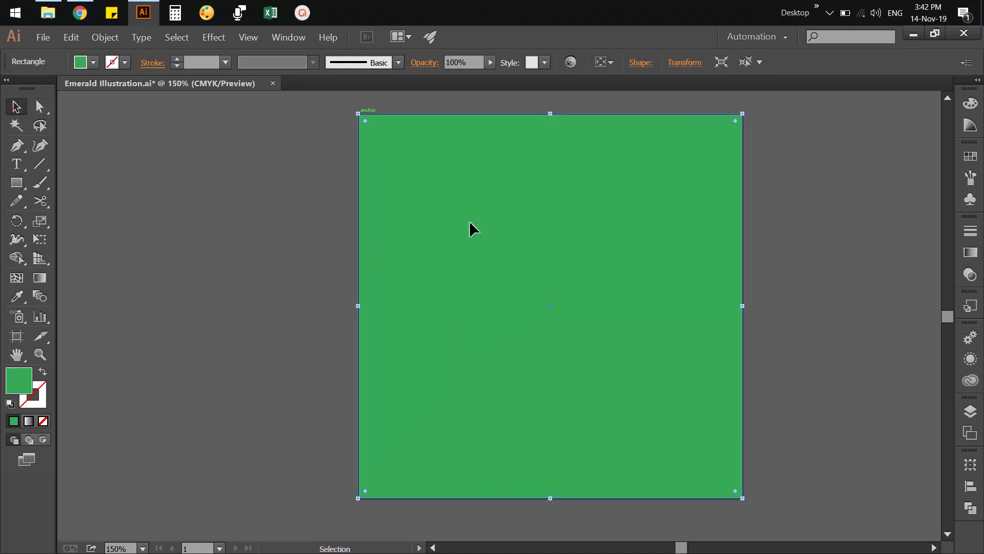
Step: Send the artboard-sized rectangle to the back, behind the gem and swatches
right_click(469, 220)
click(559, 371)
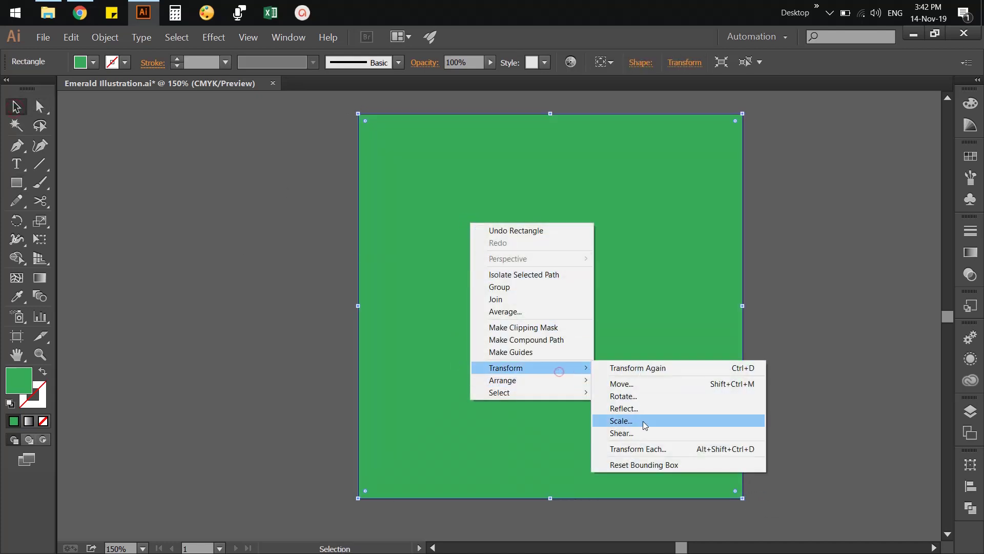
click(565, 380)
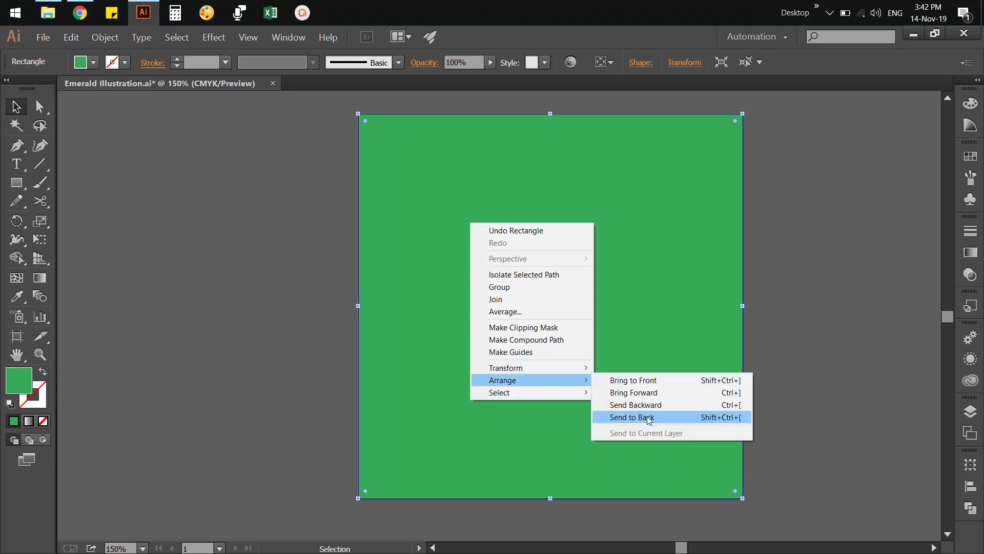
click(648, 418)
click(774, 349)
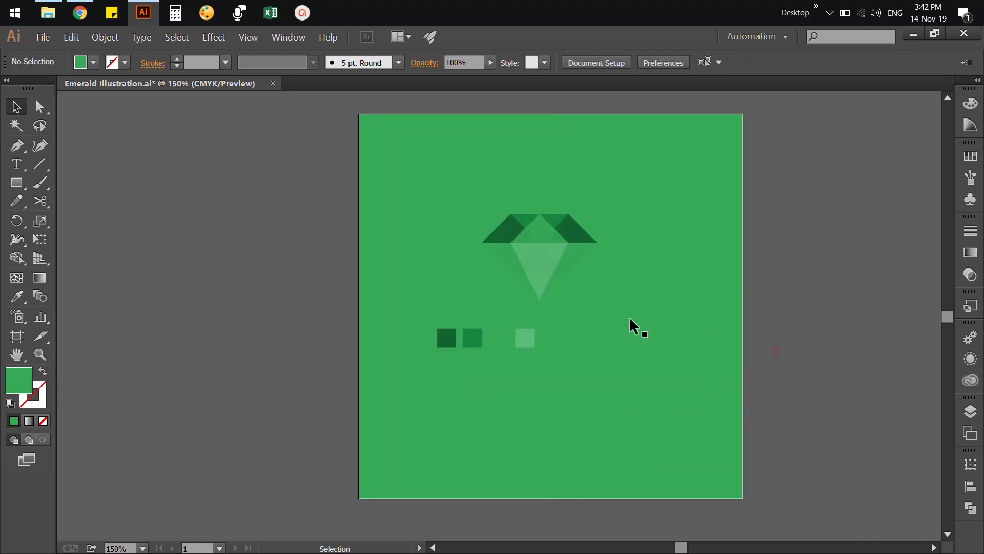
Step: Apply a linear gradient to the background rectangle, removing its black stop and placing the green stop at about 82%
click(620, 316)
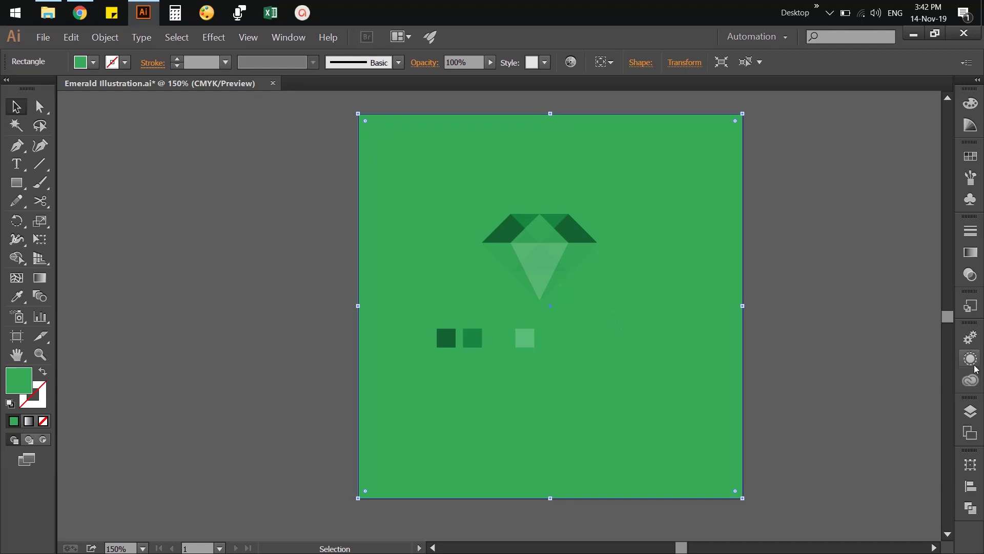
click(970, 252)
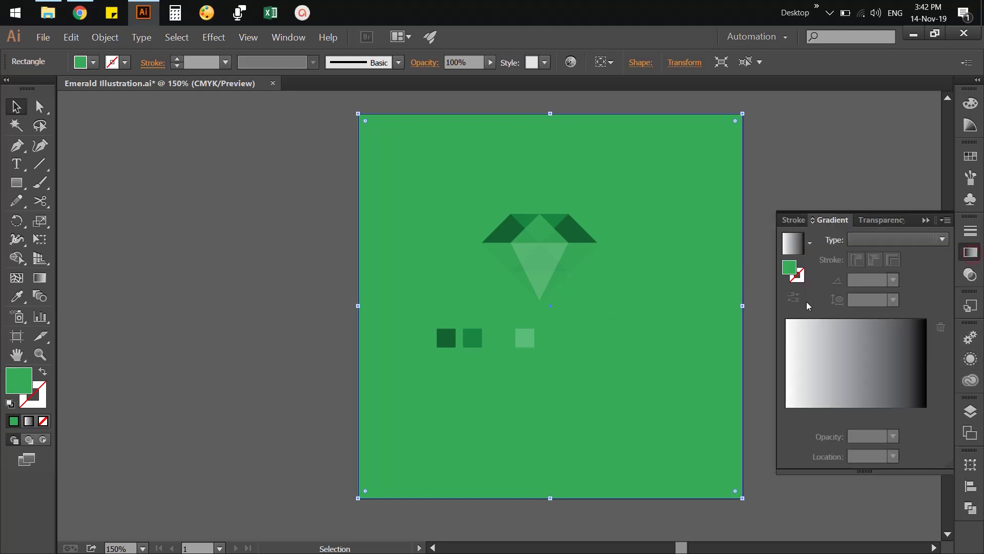
click(828, 387)
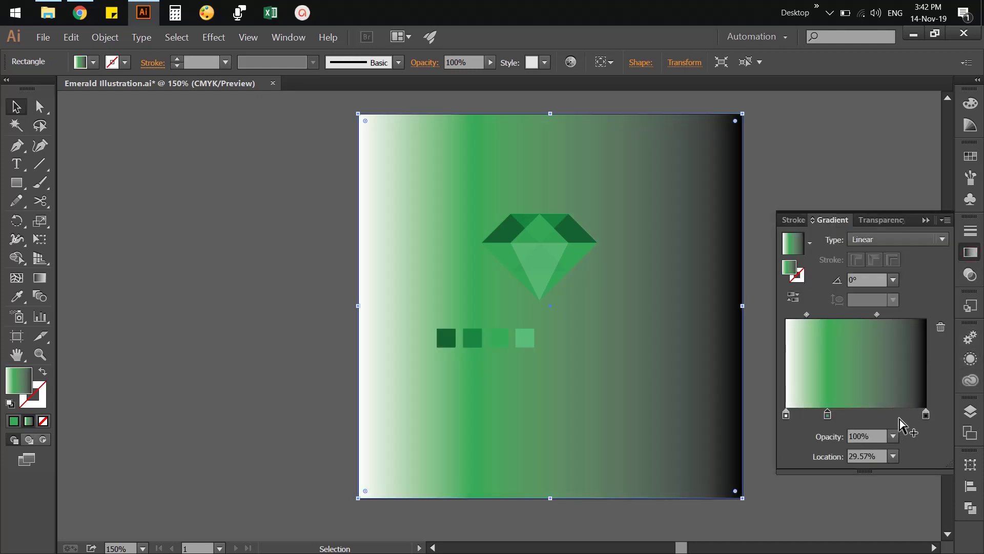
drag(924, 416, 941, 327)
drag(829, 415, 901, 416)
Step: Replace the gradient's white stop with a light green stop at about 22% and add a green middle stop at about 53%
click(856, 415)
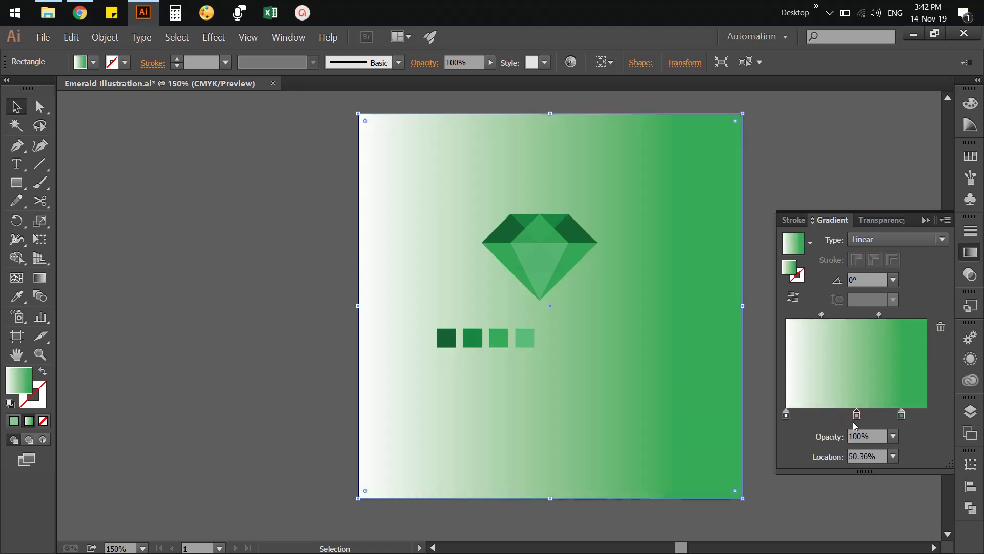
click(815, 415)
click(786, 416)
click(941, 327)
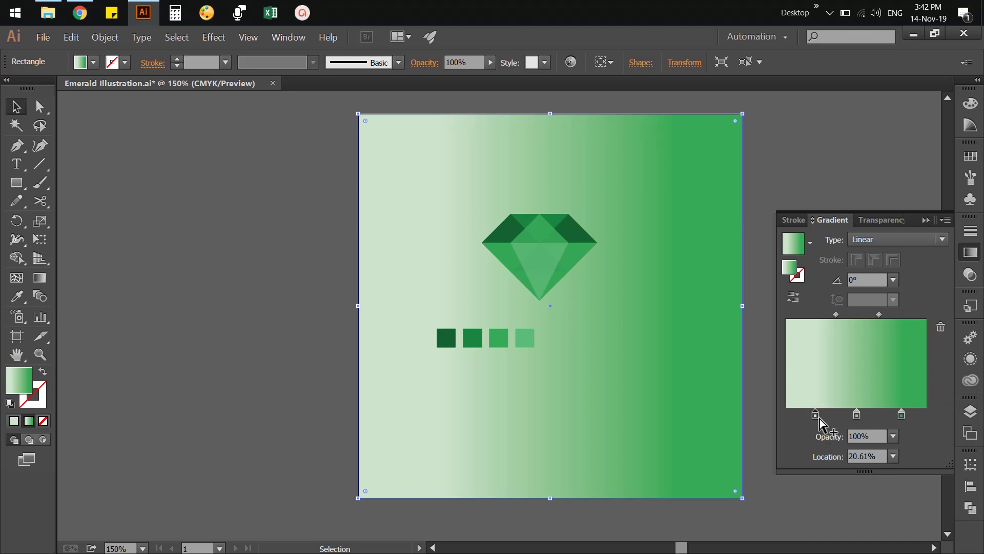
click(941, 327)
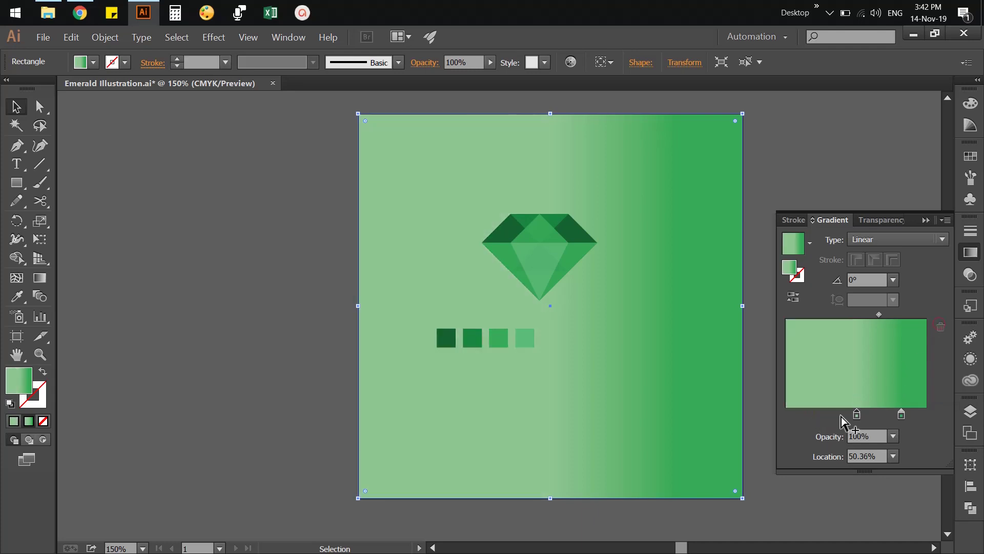
drag(856, 414, 818, 416)
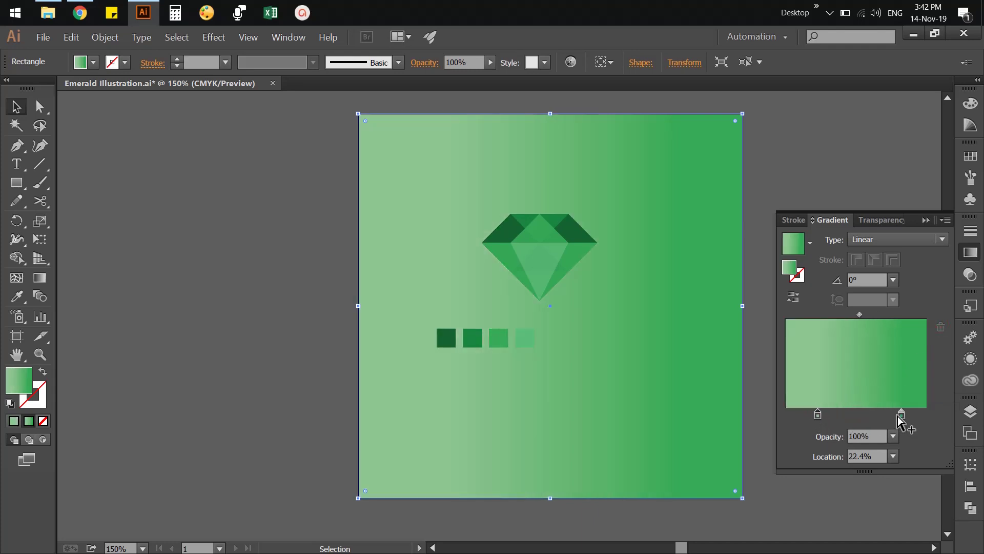
drag(901, 415, 860, 420)
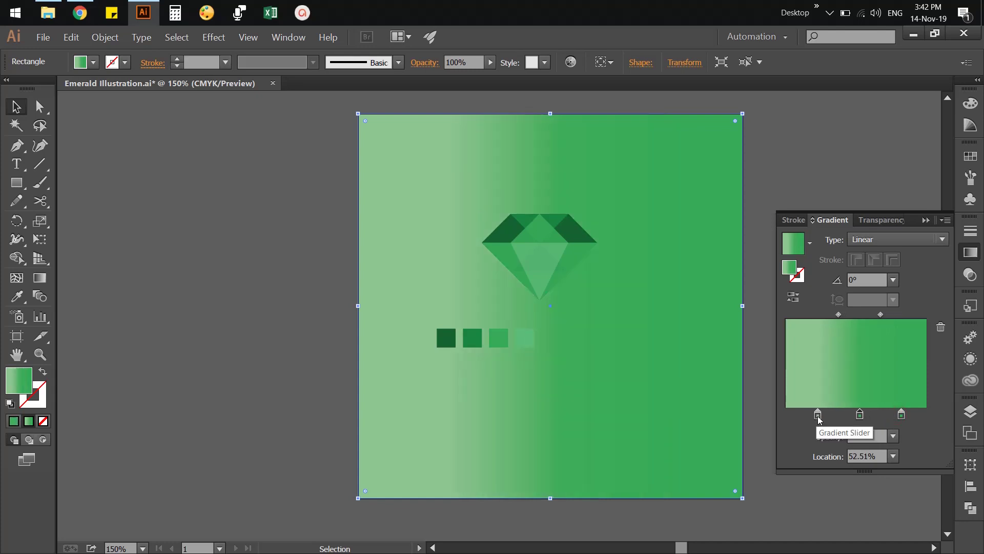
Step: Set the first gradient stop's black value to 66% and slightly darken the middle stop by raising its black value
click(818, 416)
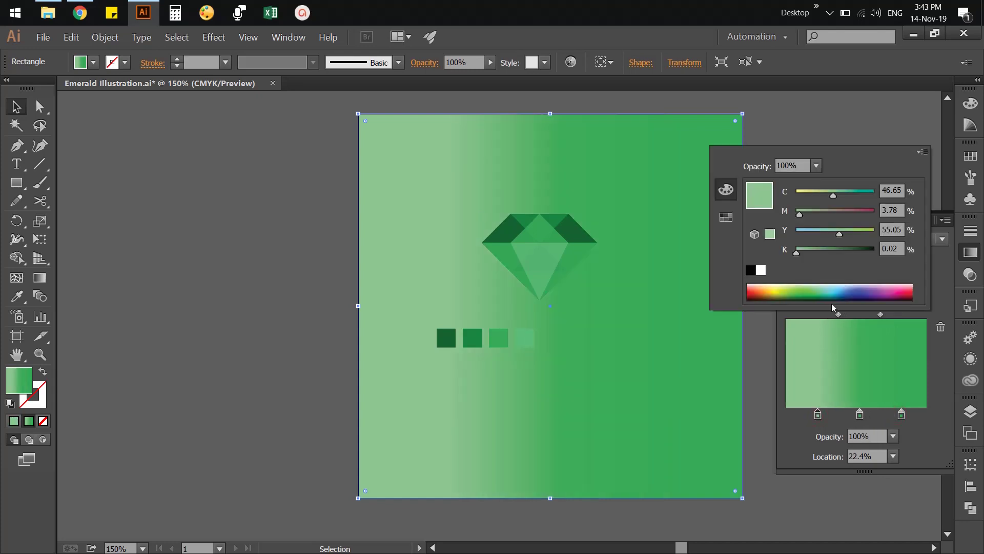
click(823, 250)
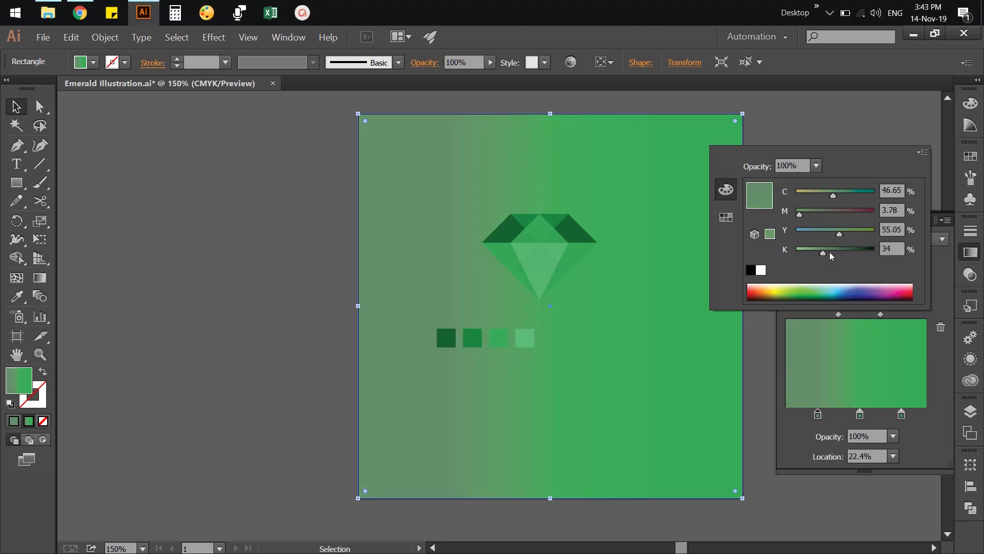
click(848, 250)
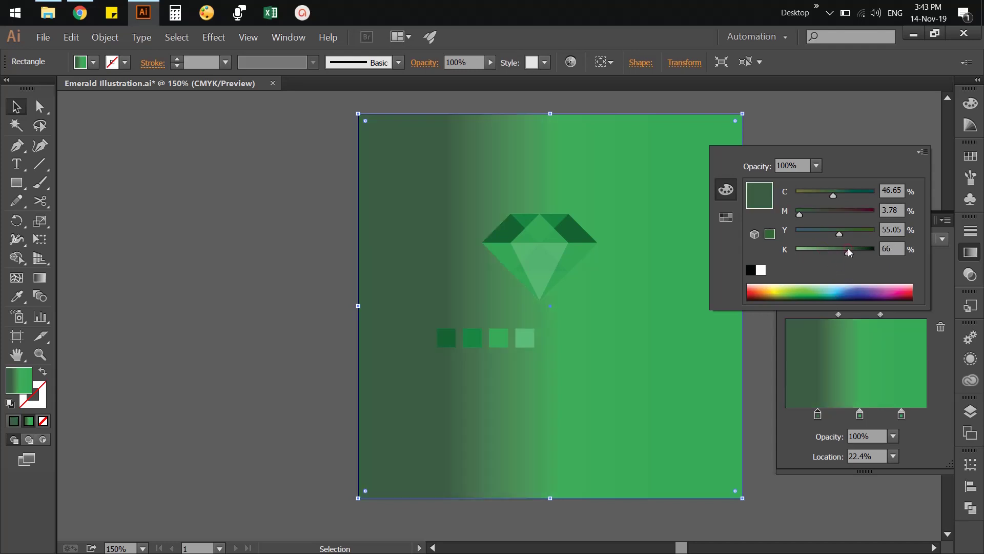
click(860, 415)
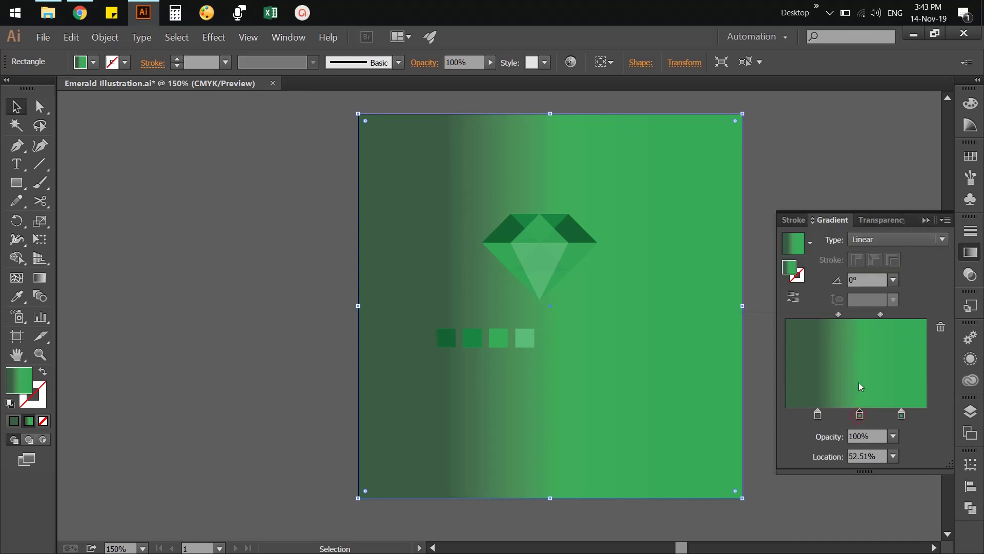
double_click(848, 313)
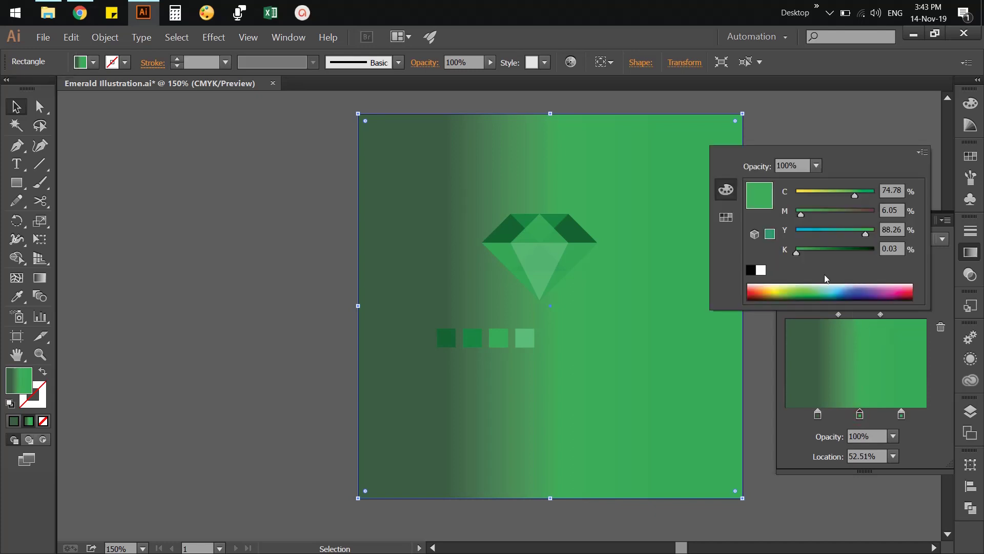
click(809, 251)
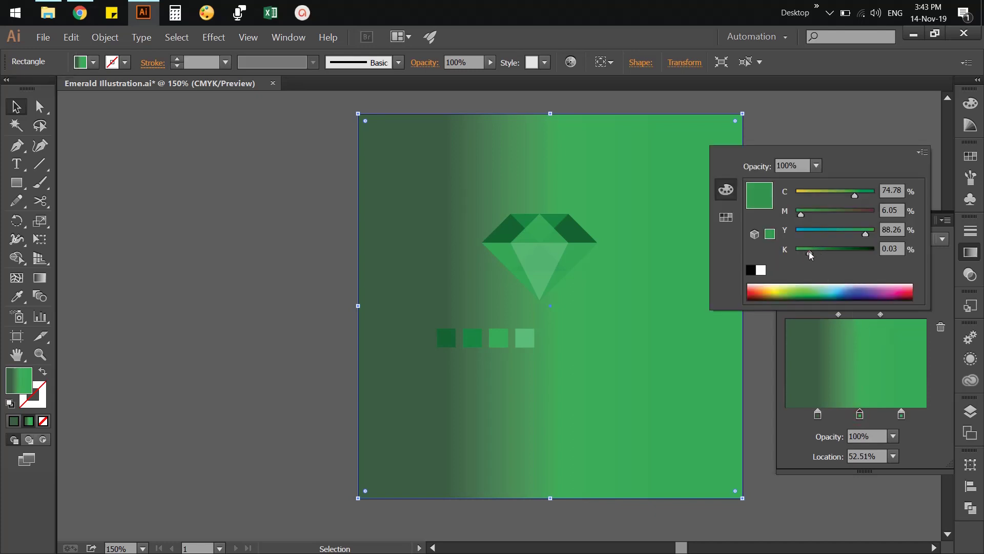
Step: Set the black value of the gradient's last stop to 15%
click(902, 415)
click(903, 415)
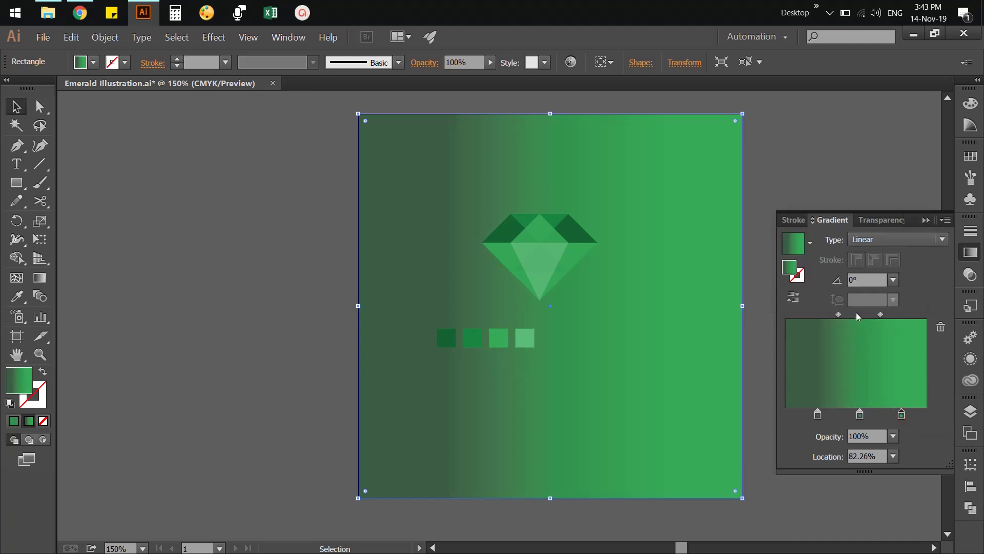
double_click(856, 313)
click(808, 251)
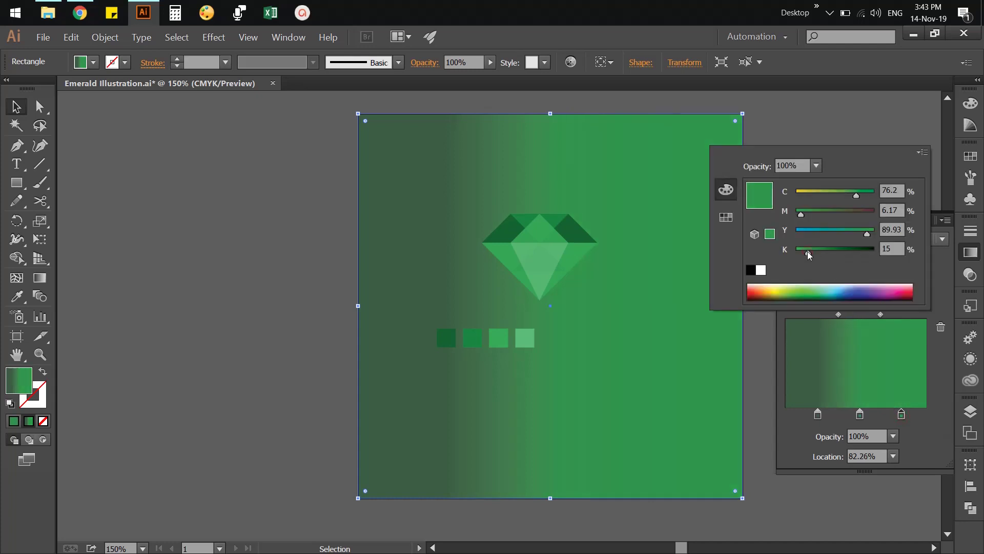
click(907, 419)
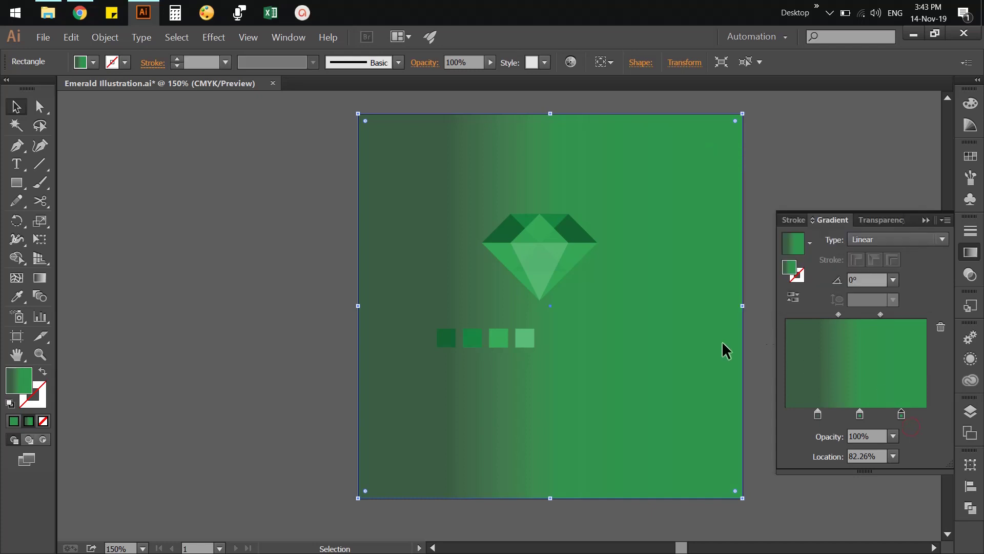
Step: Change the background rectangle's gradient type to radial and activate the Gradient tool
click(859, 240)
click(864, 272)
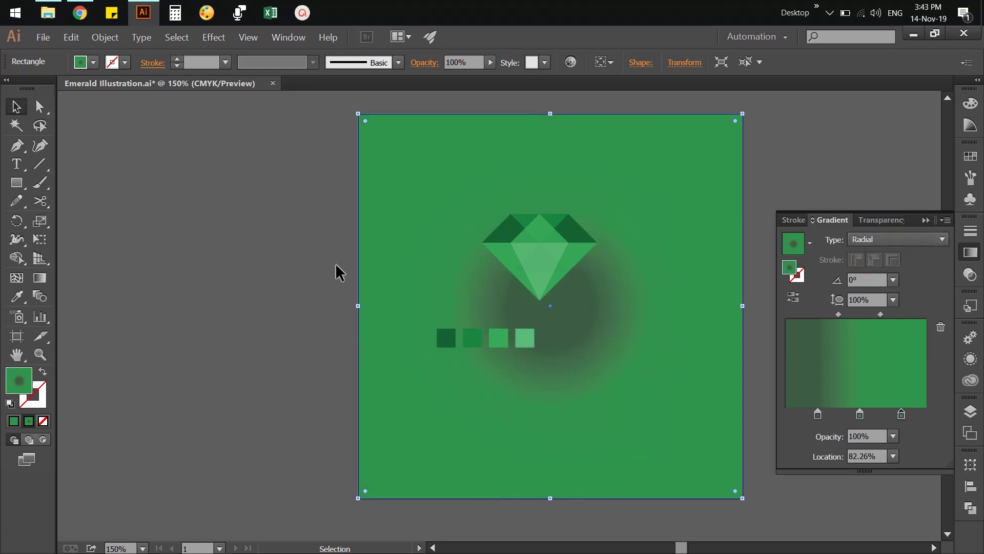
key(g)
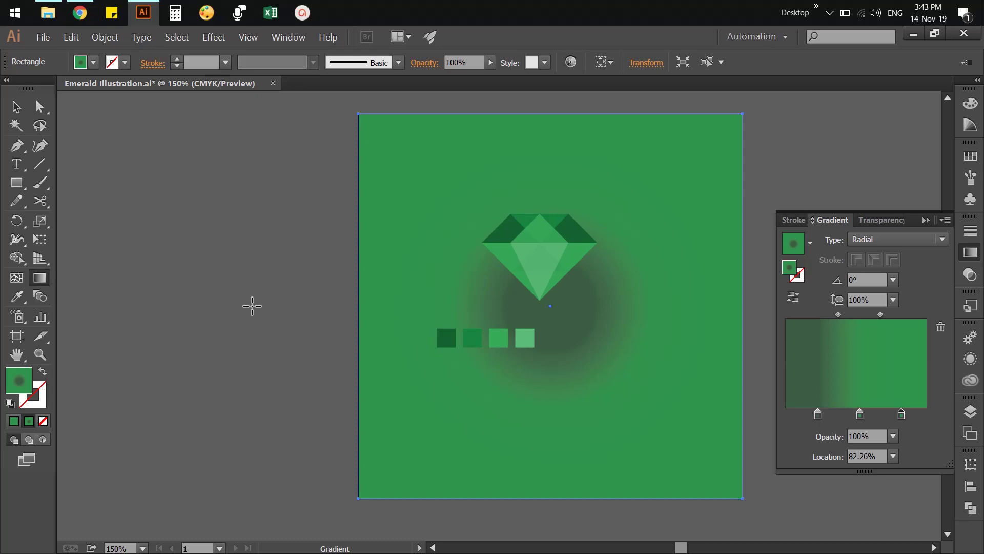
Step: Try several directions, starting points and lengths for the radial gradient across the background rectangle
mouse_move(252, 306)
mouse_down()
mouse_move(599, 315)
mouse_move(740, 293)
mouse_up()
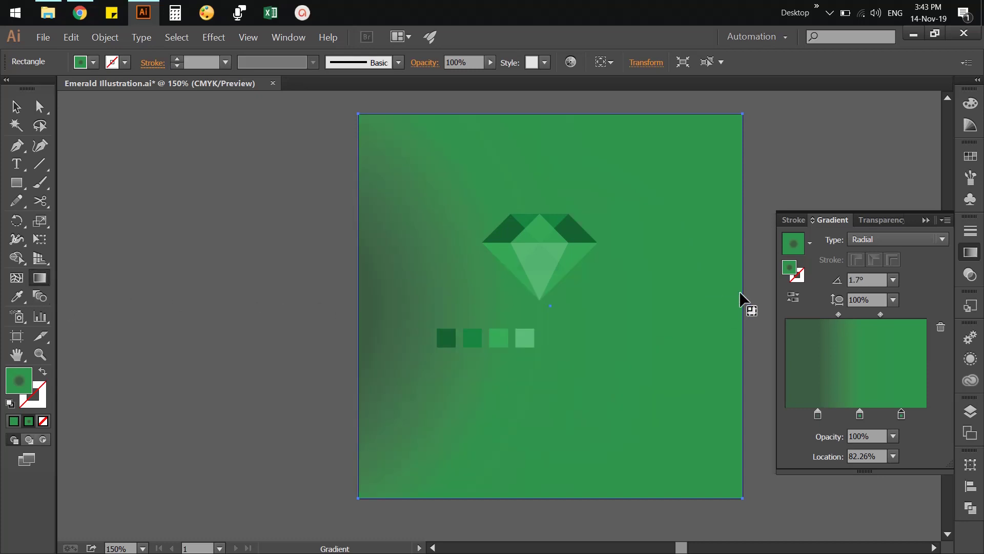
drag(665, 365, 507, 268)
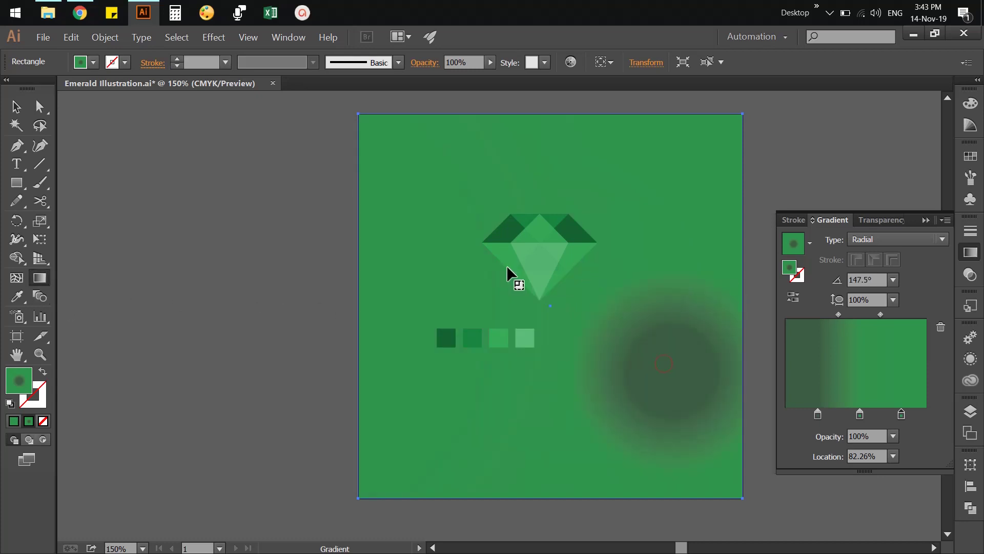
drag(426, 180, 699, 455)
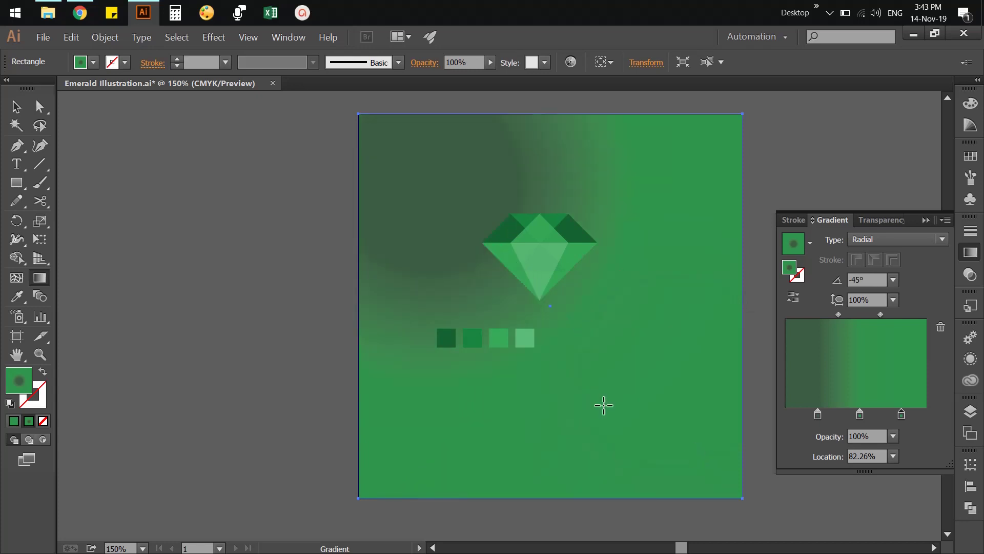
drag(275, 158, 767, 502)
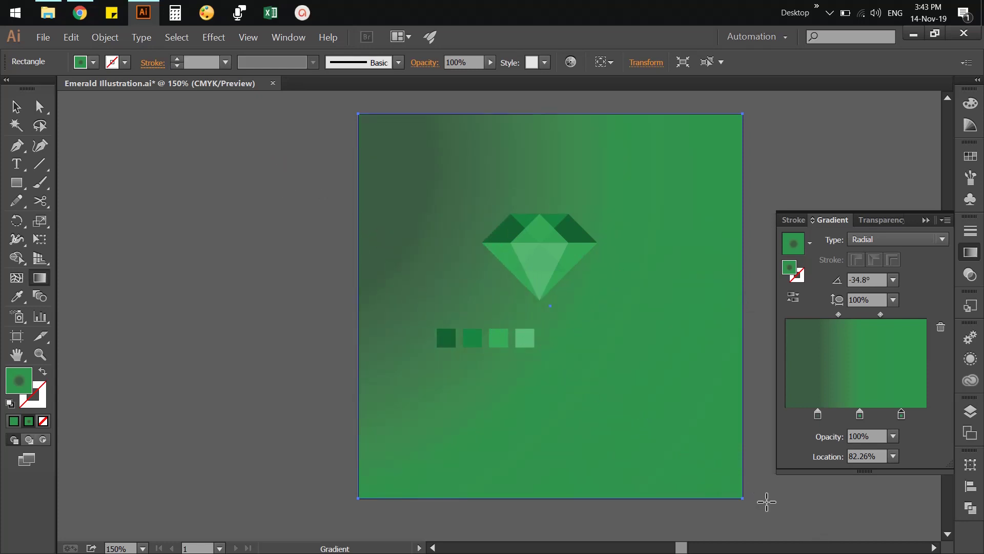
drag(334, 202, 692, 465)
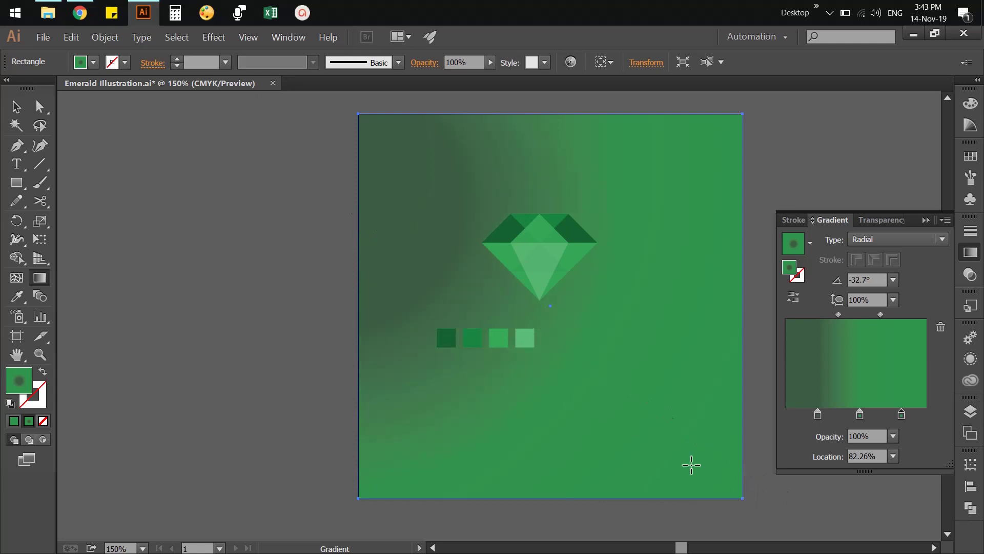
drag(343, 272, 860, 487)
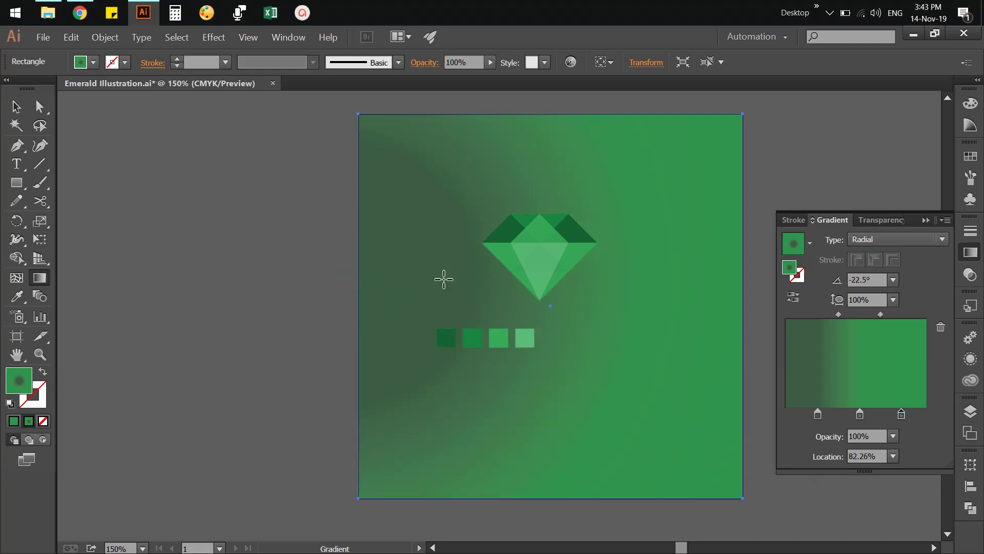
Step: Change the background rectangle's gradient type to linear and redraw its direction at 91.6°, placing the dark end at the rectangle's base
key(v)
click(874, 246)
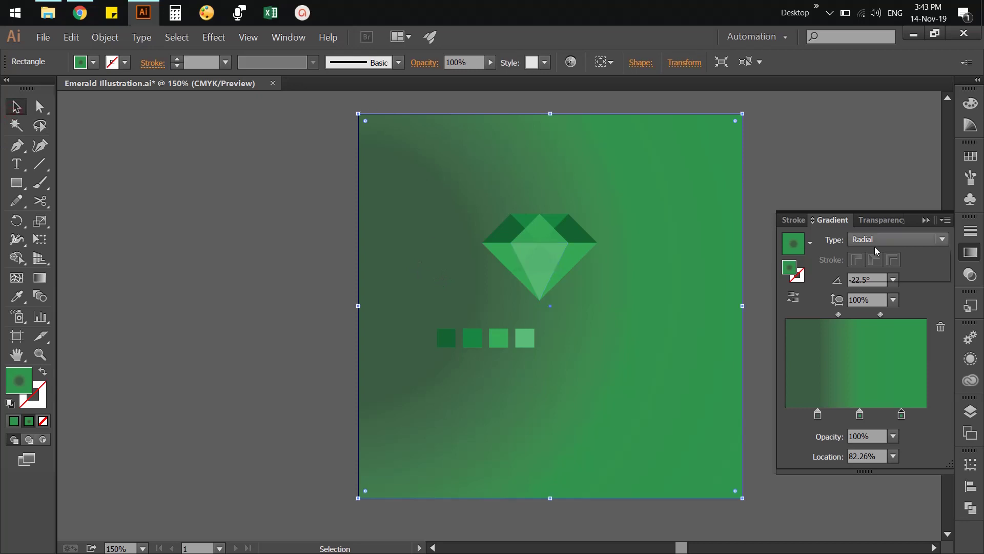
click(875, 272)
click(866, 244)
click(870, 256)
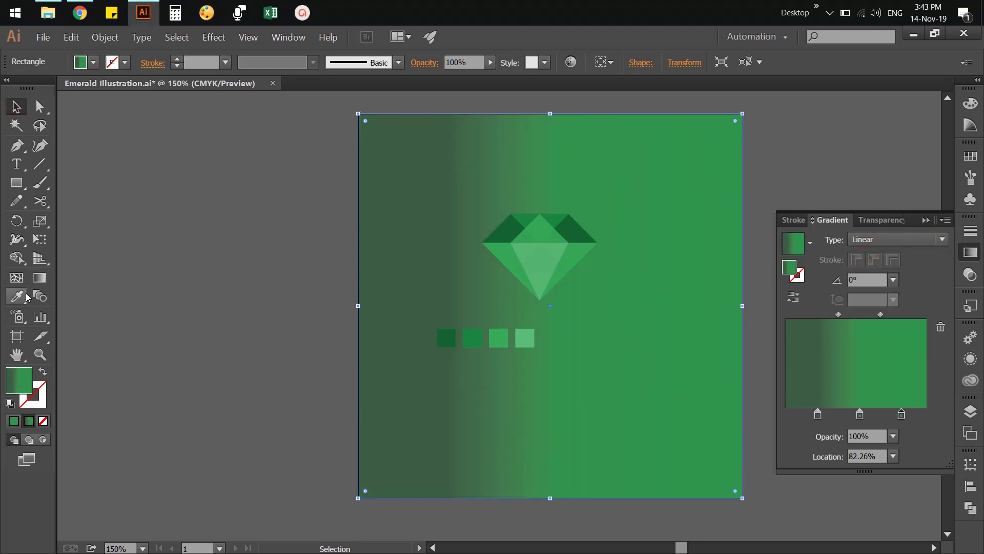
click(36, 279)
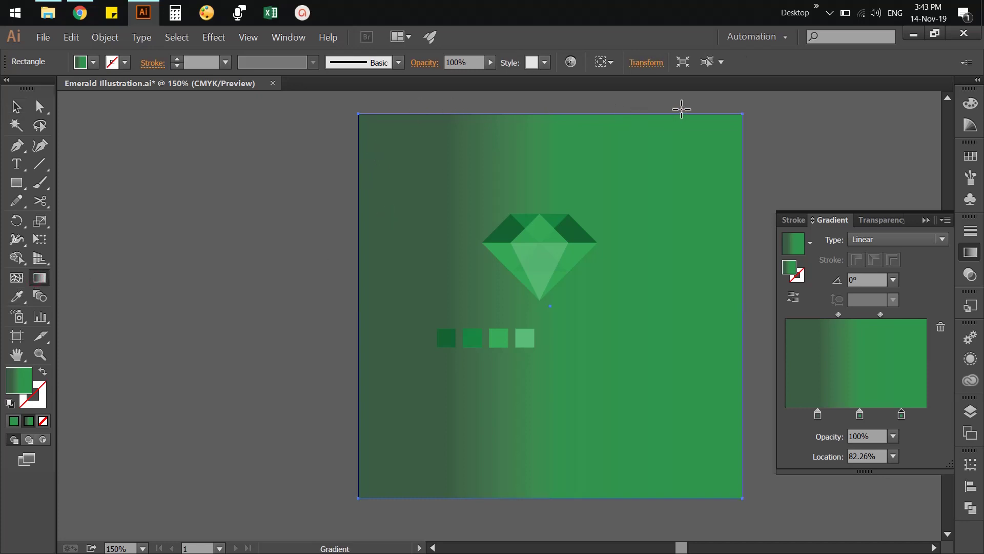
drag(676, 118, 423, 417)
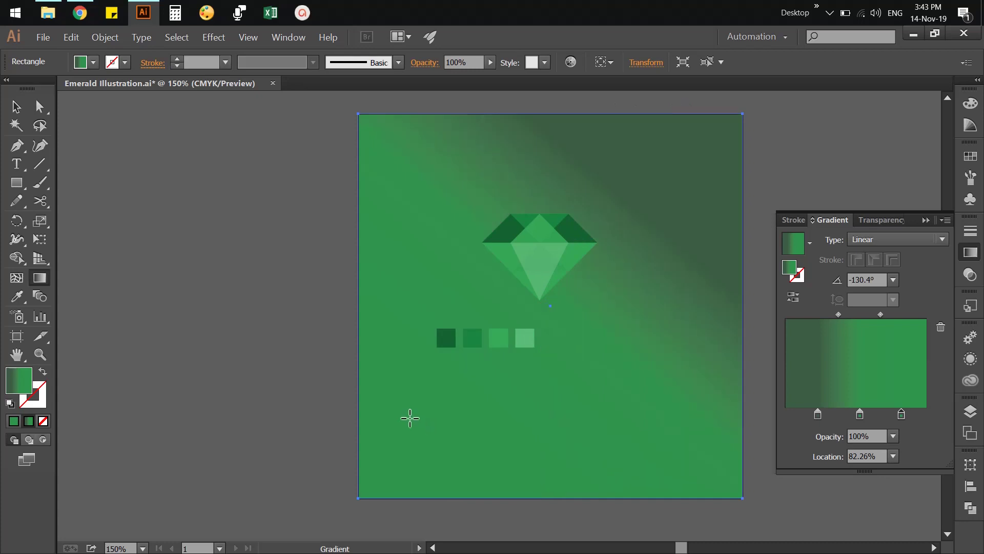
mouse_move(497, 106)
mouse_down()
mouse_move(518, 520)
mouse_move(512, 323)
mouse_move(516, 134)
mouse_move(525, 118)
mouse_up()
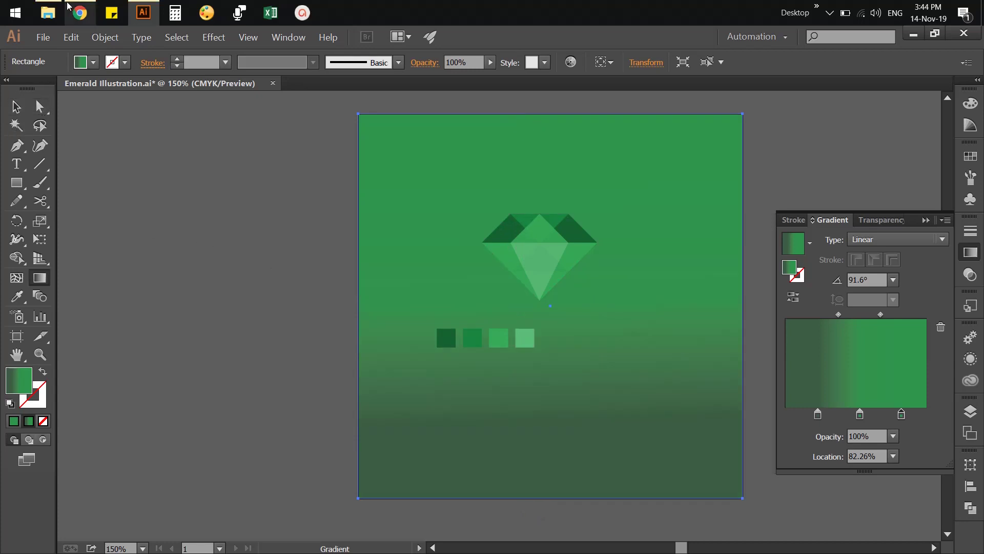
click(16, 106)
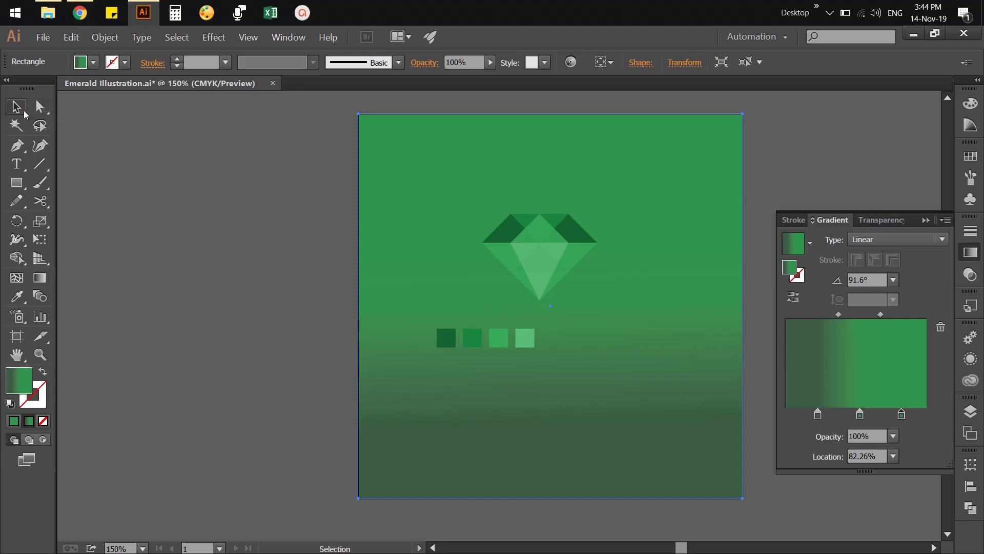
click(207, 241)
Step: Check the background rectangle's size and position values
click(624, 387)
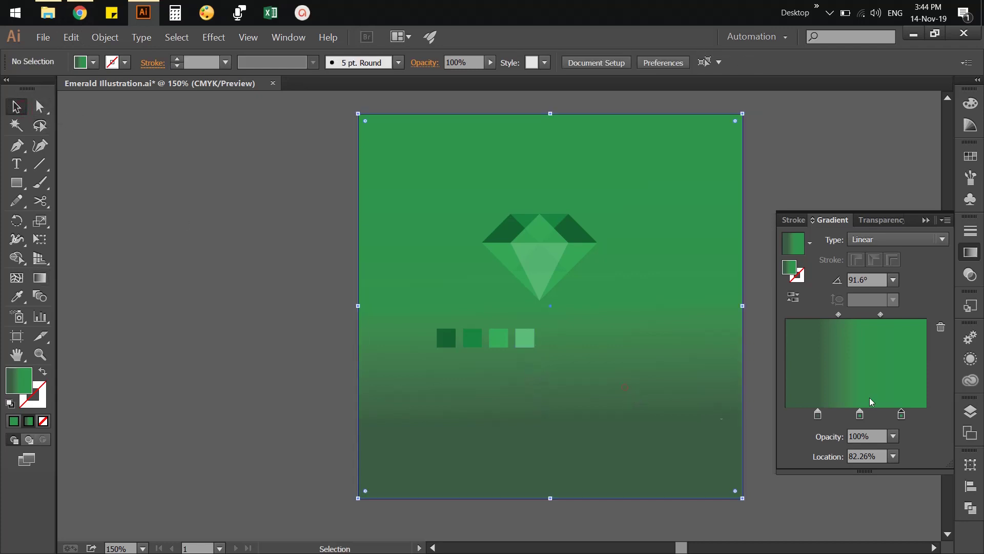
click(969, 463)
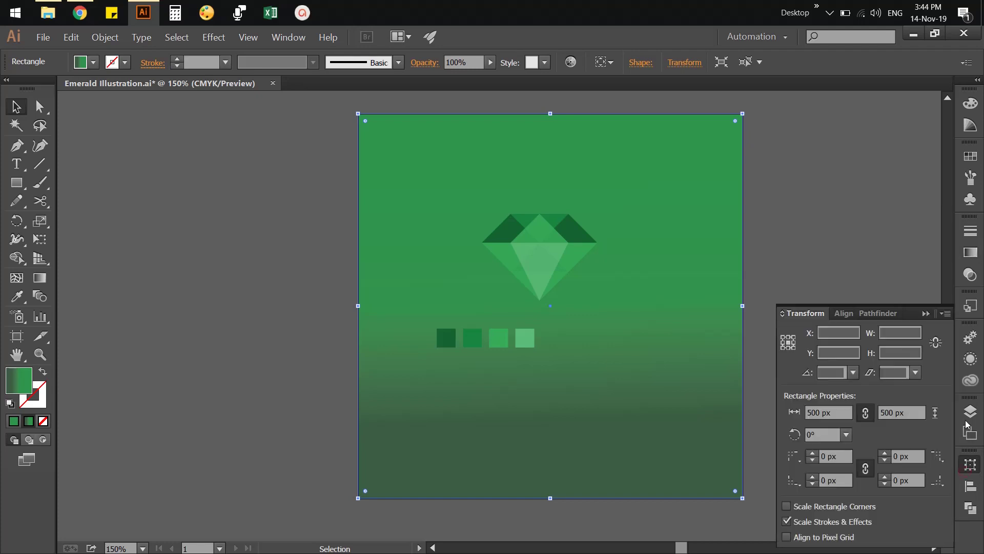
click(935, 342)
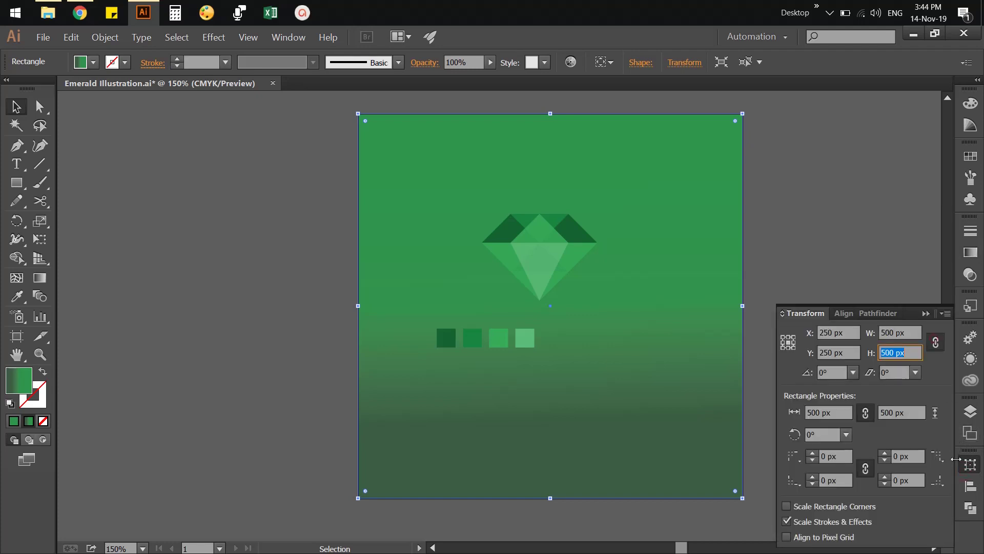
click(968, 465)
click(812, 357)
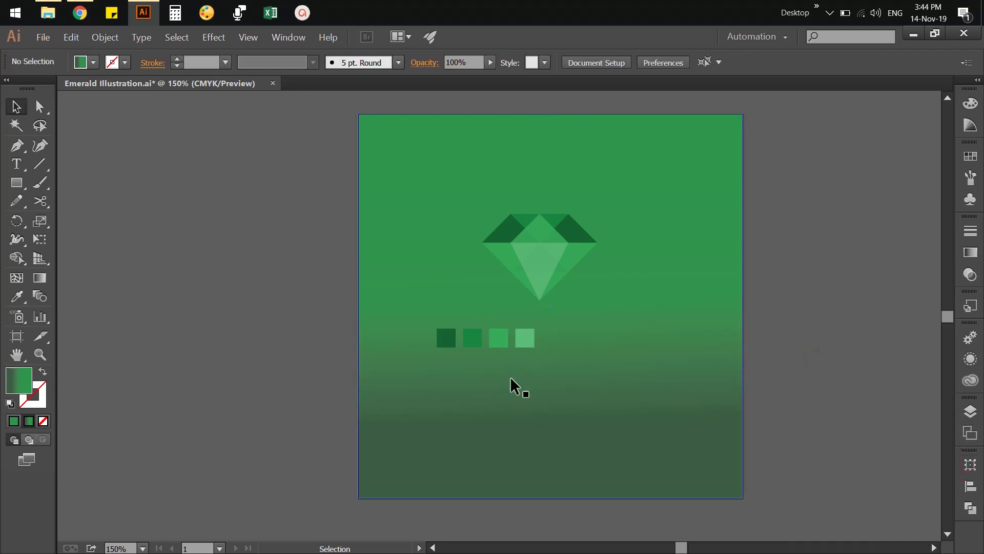
Step: Select the four green sample squares, apply Group, and move them to the artboard's horizontal centre below the emerald
shift+click(493, 341)
shift+click(467, 341)
shift+click(442, 337)
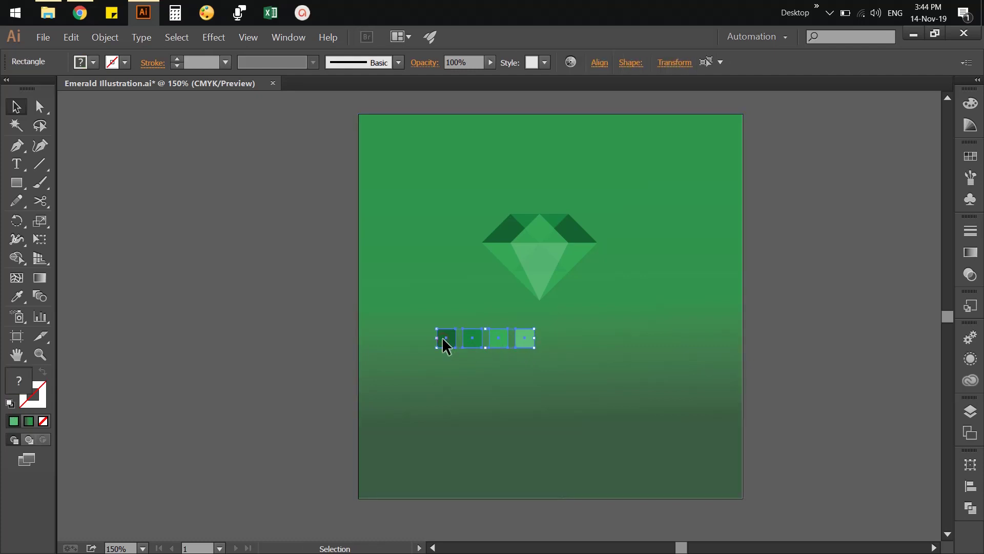
right_click(442, 337)
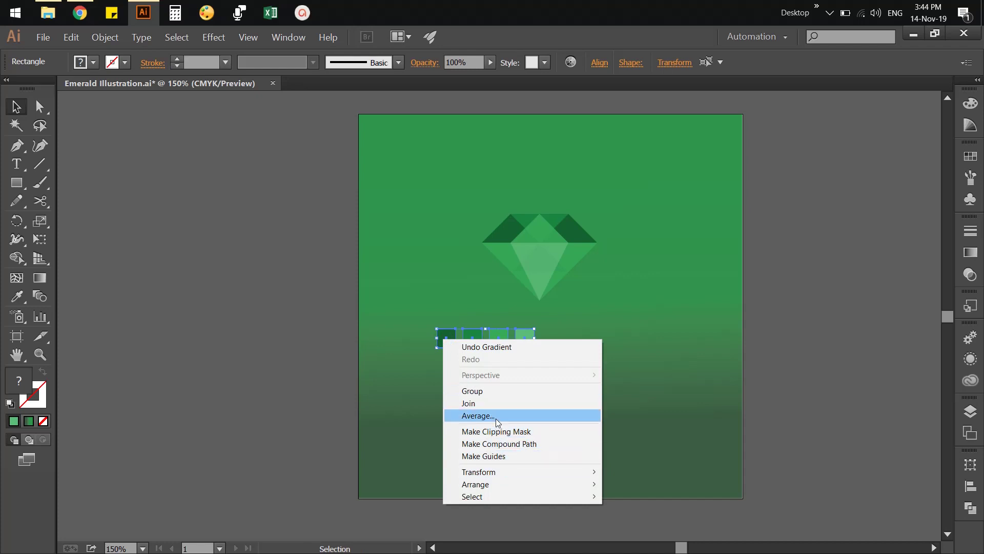
click(485, 393)
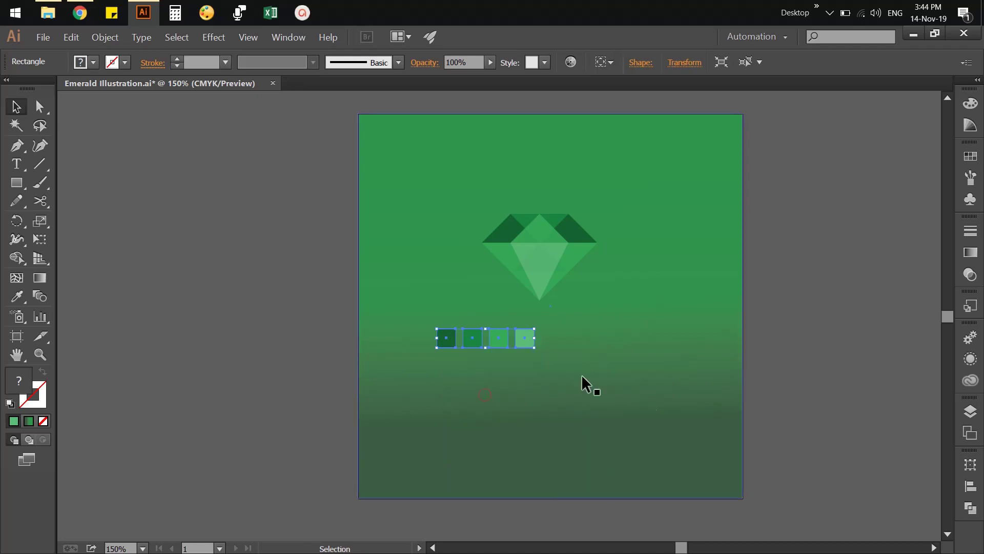
drag(534, 347, 598, 347)
click(790, 336)
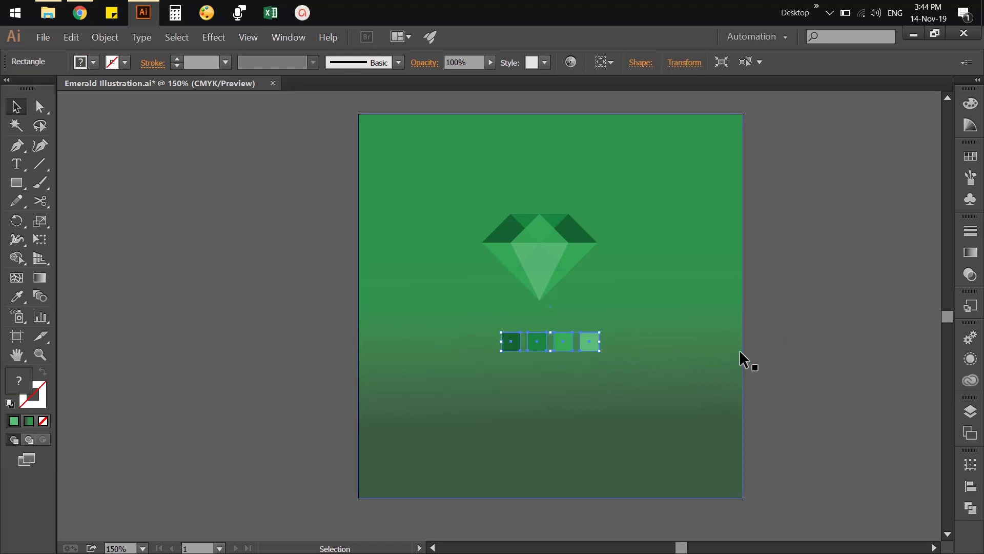
Step: Apply a drop shadow to the four sample squares with X and Y offsets of 5 px and a blur of 4 px
click(213, 37)
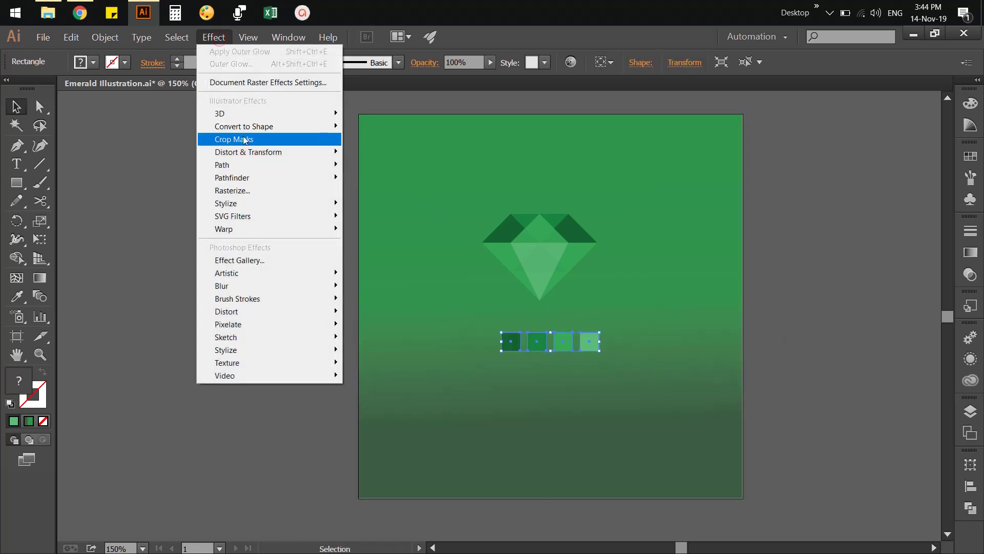
mouse_move(264, 203)
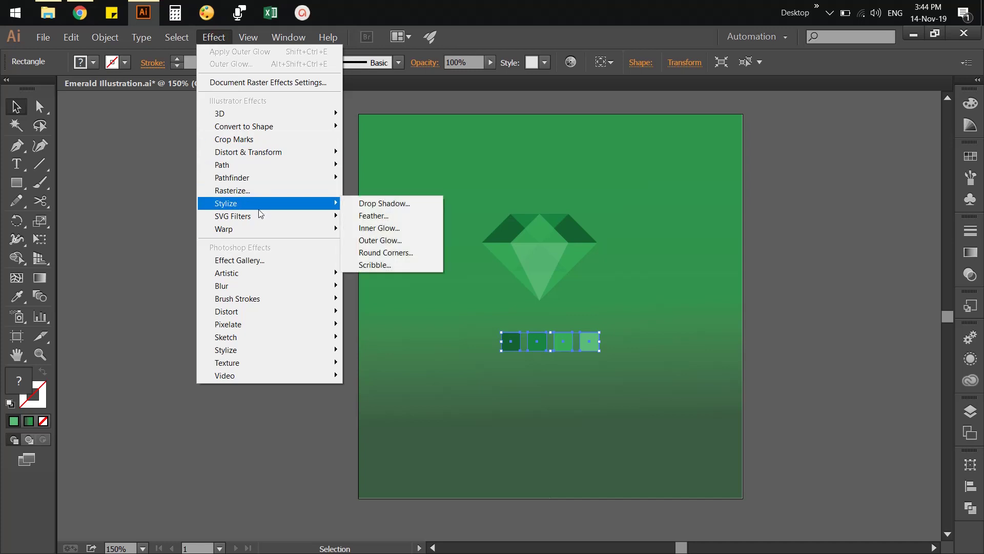
click(354, 204)
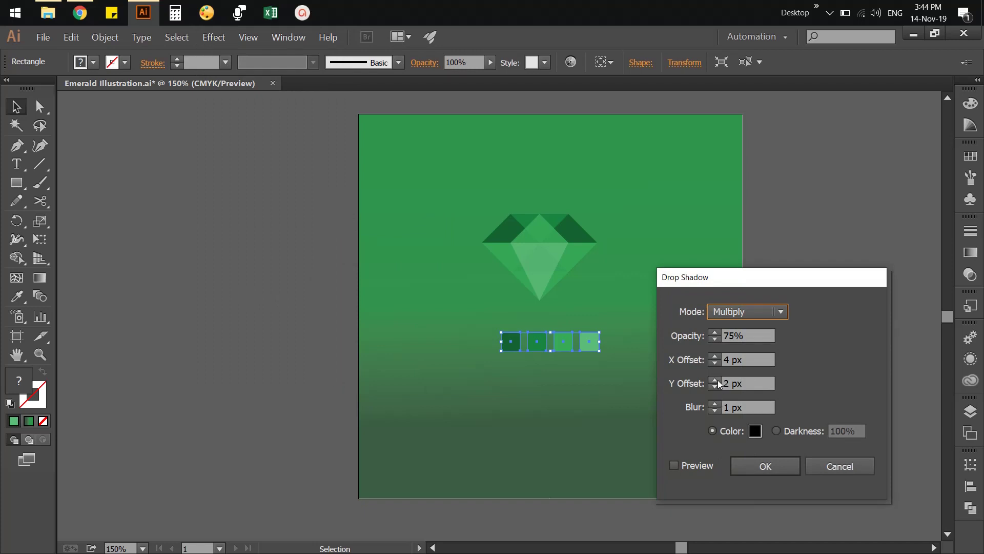
click(749, 360)
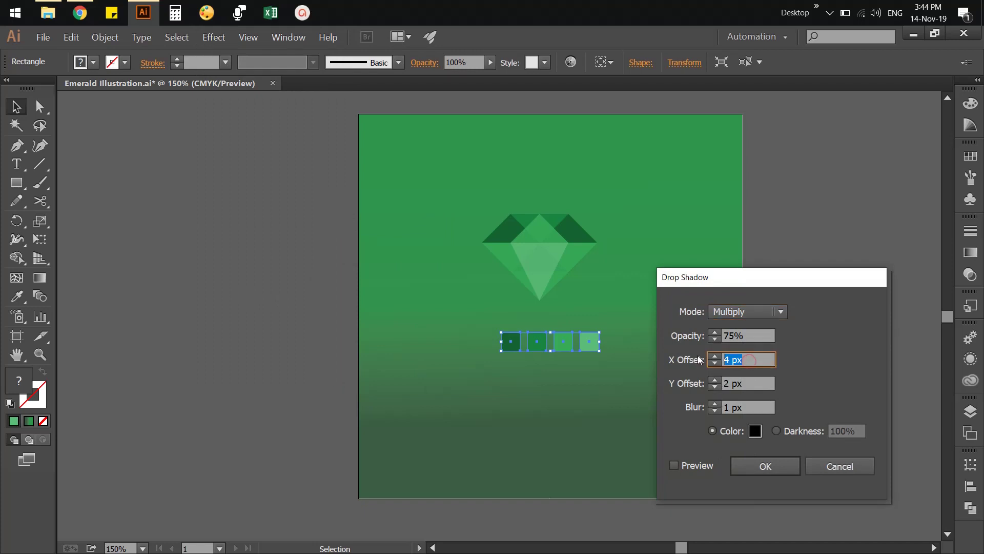
text(5)
key(Tab)
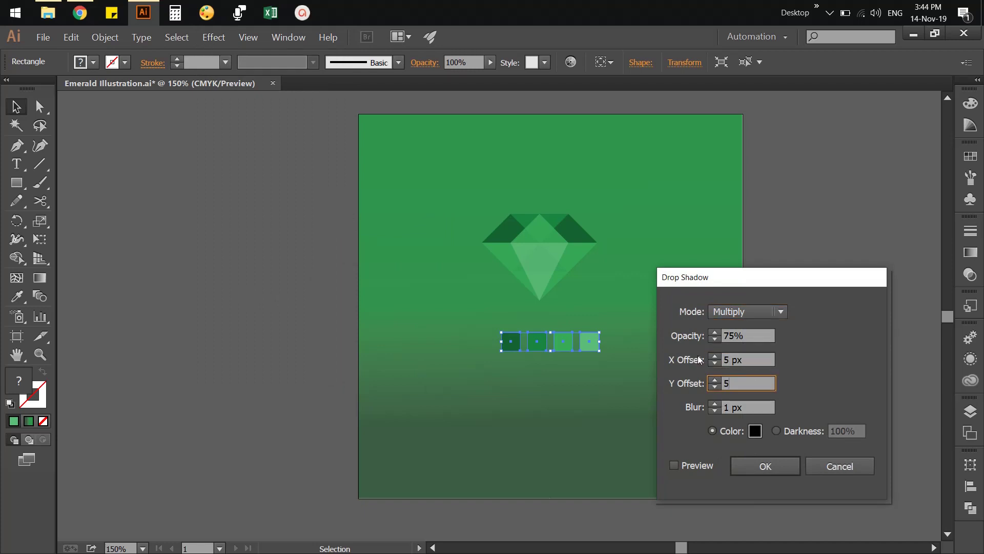
key(Tab)
text(4)
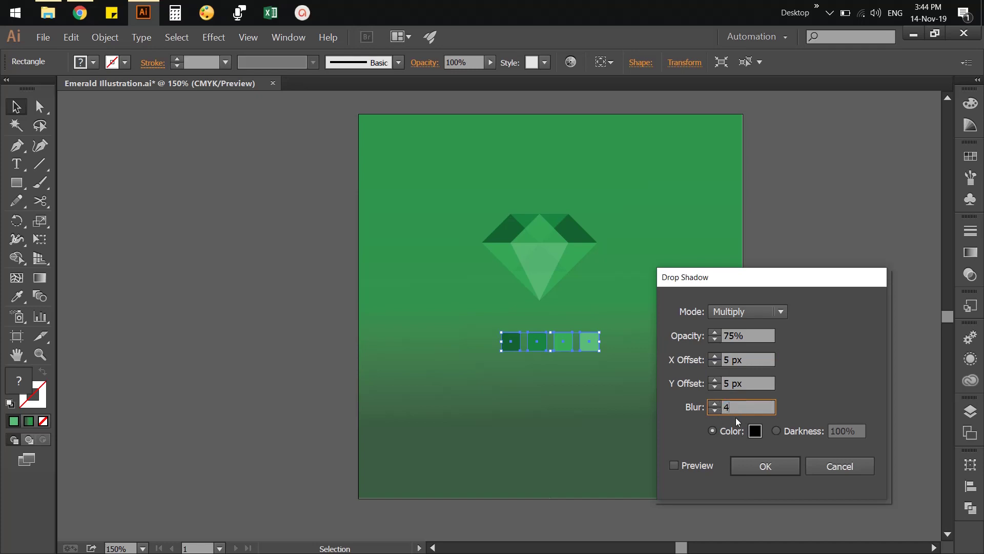
click(697, 467)
click(757, 466)
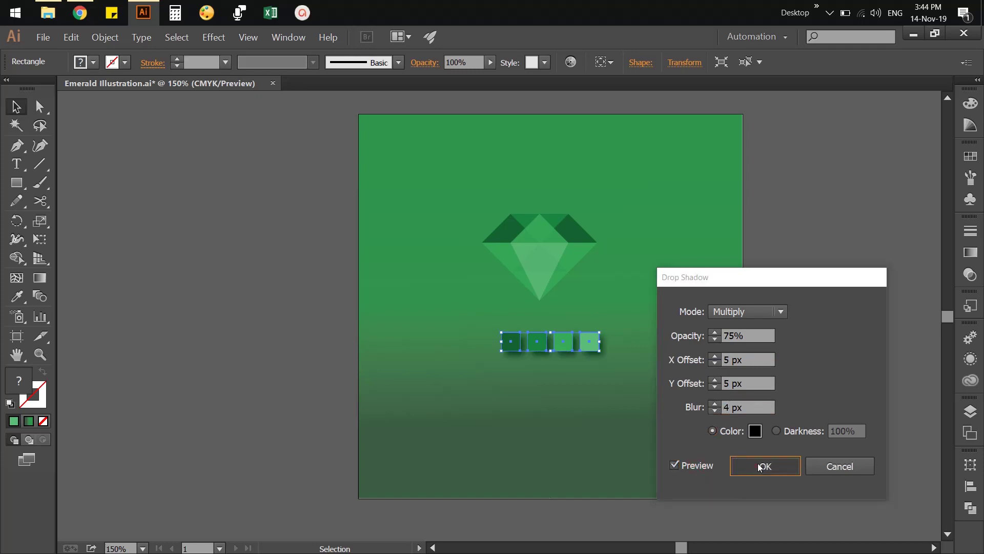
click(773, 355)
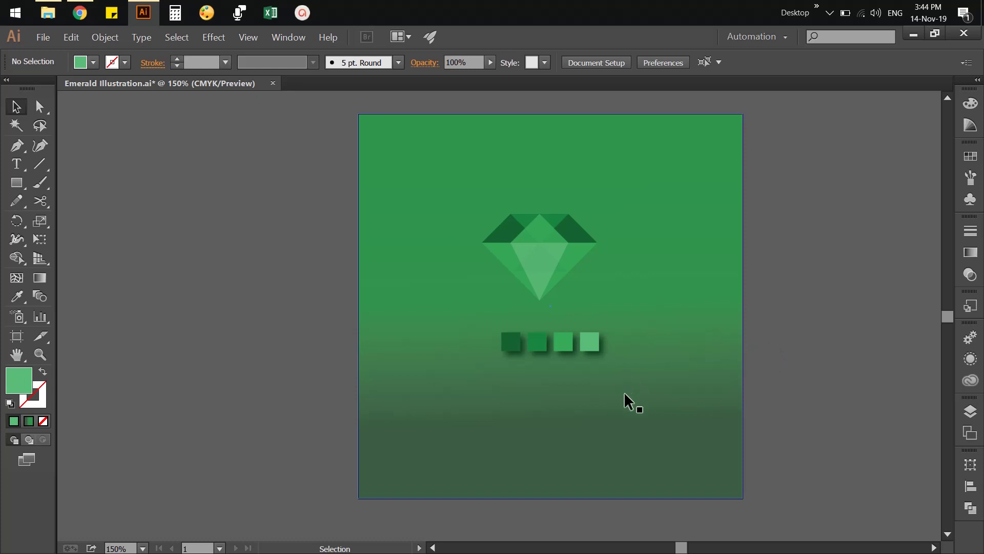
Step: Try locking Other Layers while the background rectangle is selected
click(682, 272)
click(107, 37)
mouse_move(146, 41)
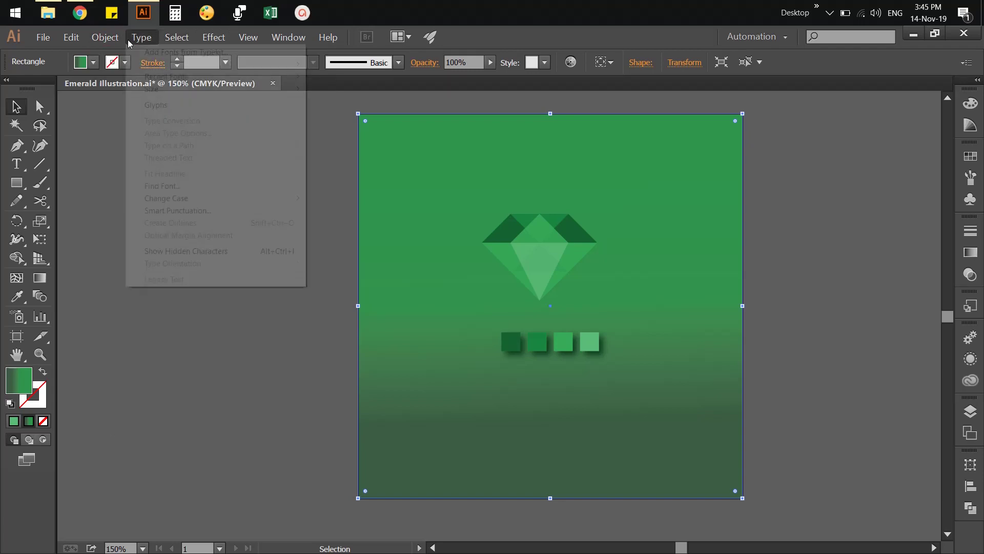
mouse_move(107, 42)
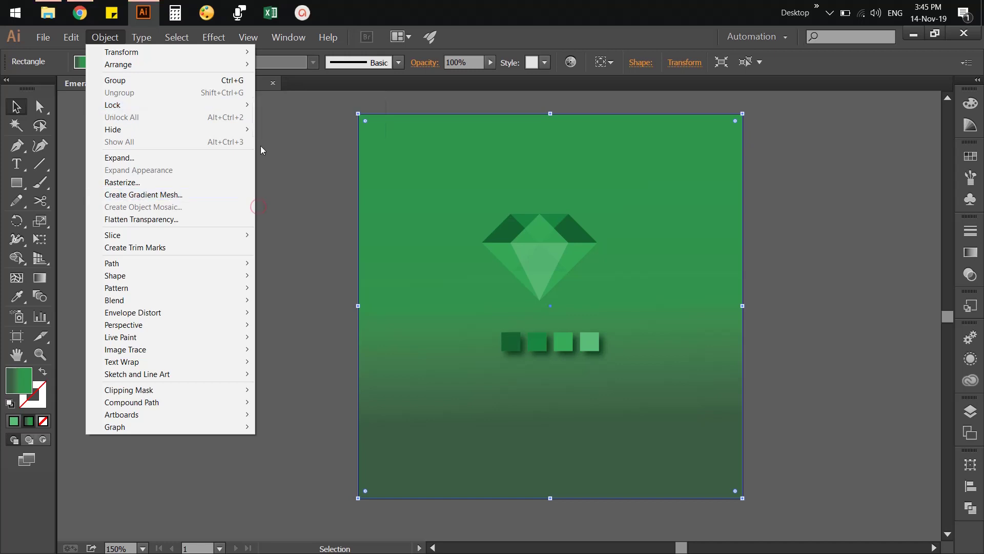
mouse_move(175, 112)
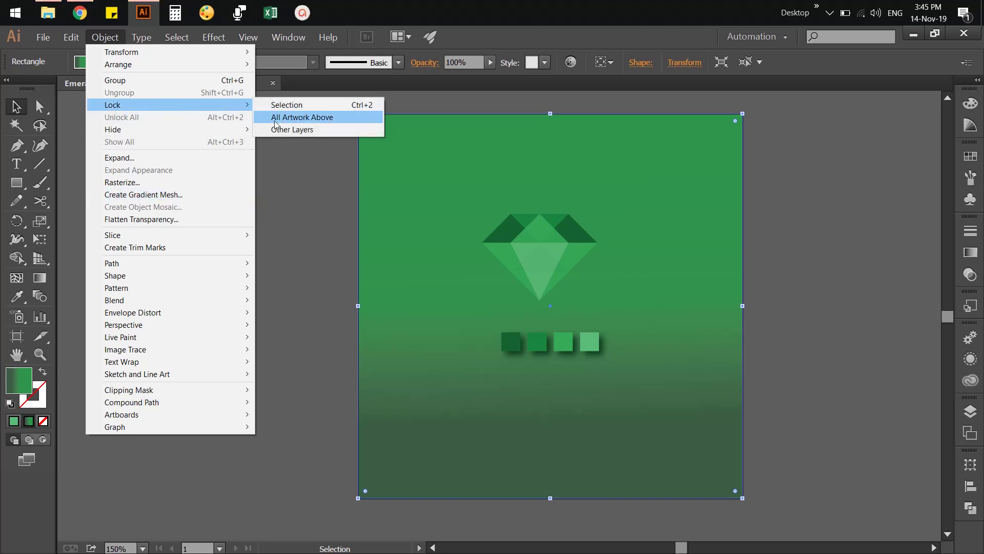
click(283, 131)
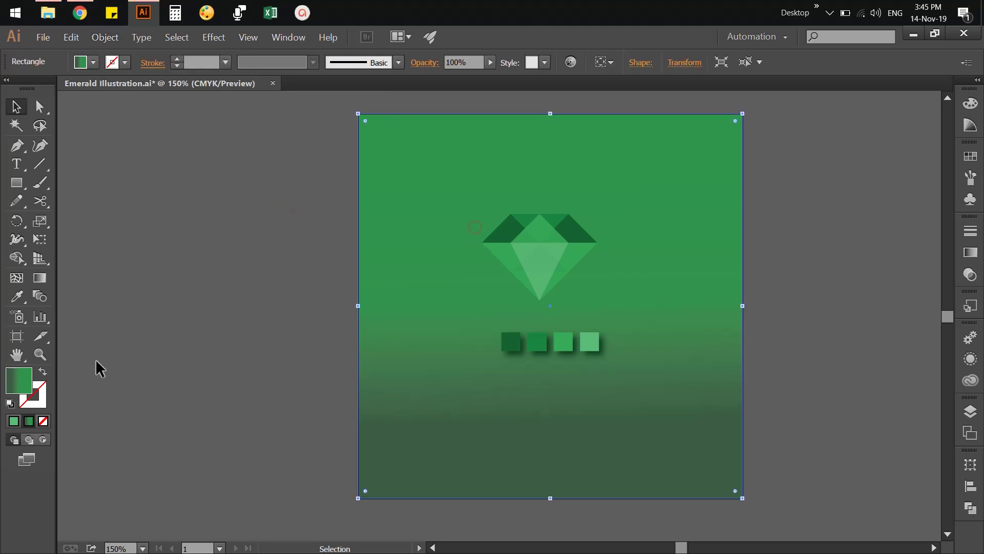
Step: Reselect the background rectangle and lock only that selection
click(44, 408)
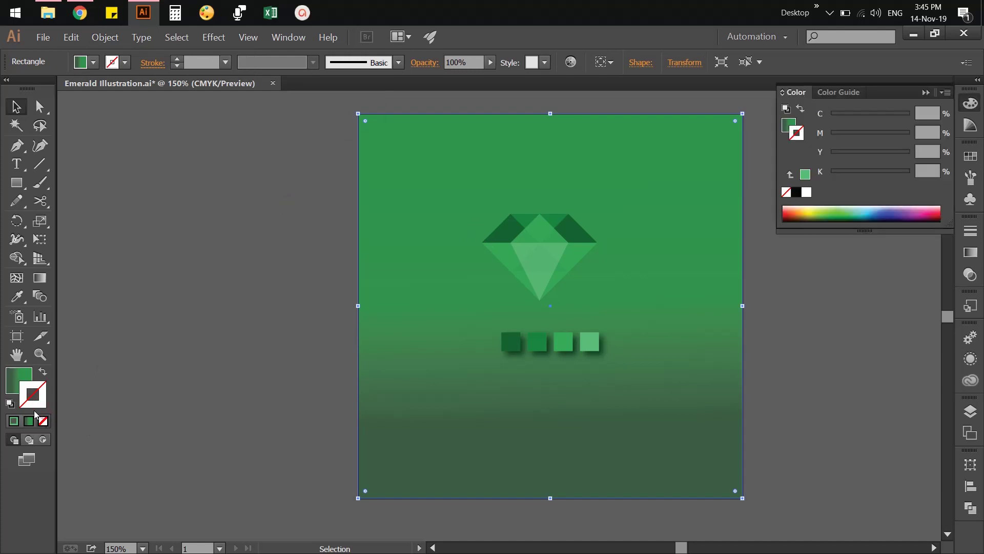
click(11, 384)
click(176, 296)
click(395, 155)
click(117, 38)
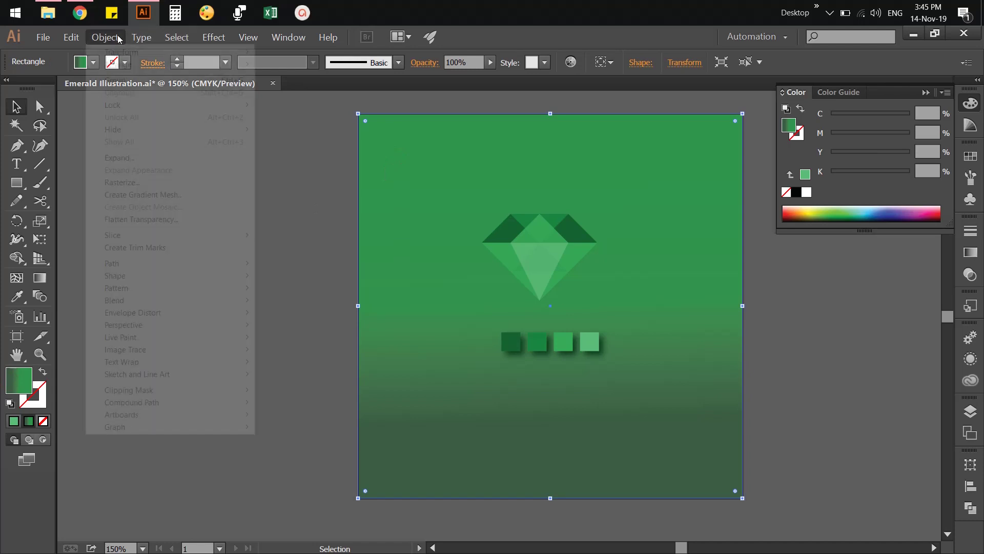
mouse_move(162, 106)
click(256, 104)
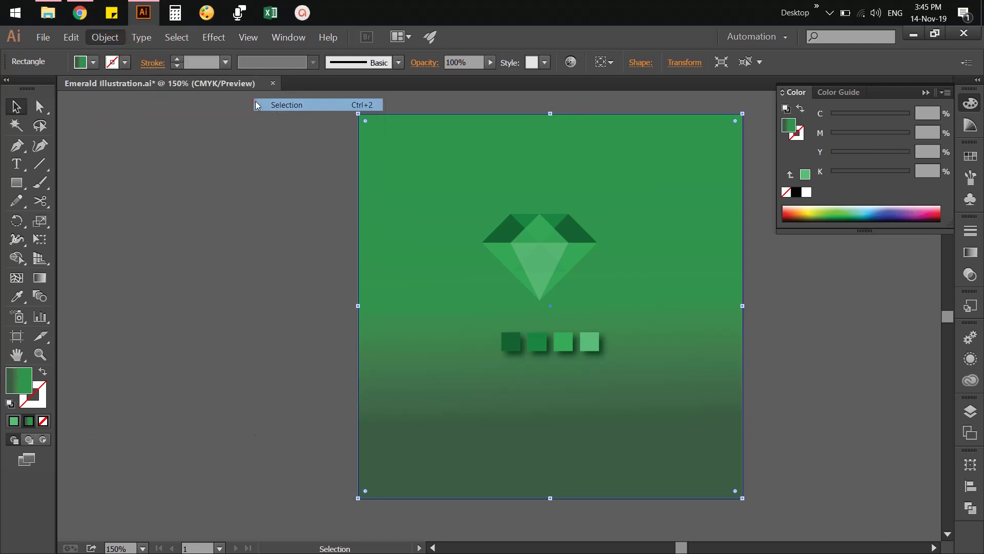
Step: Clear the selection after locking the background and save the illustration file
right_click(274, 173)
click(235, 183)
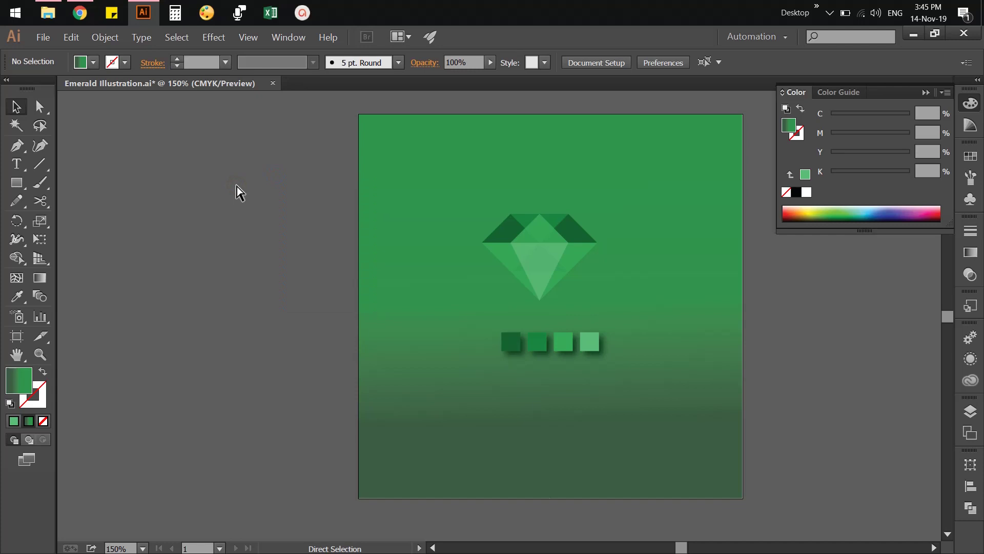
key(ctrl+s)
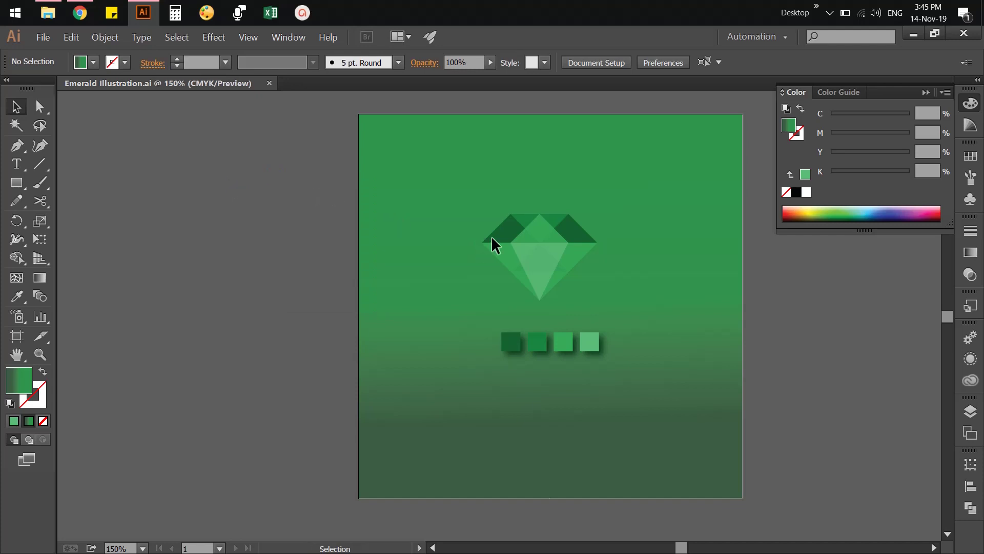
Step: Apply an outer glow to all the emerald facets in Overlay mode with 75% opacity and a 5 px blur
click(605, 301)
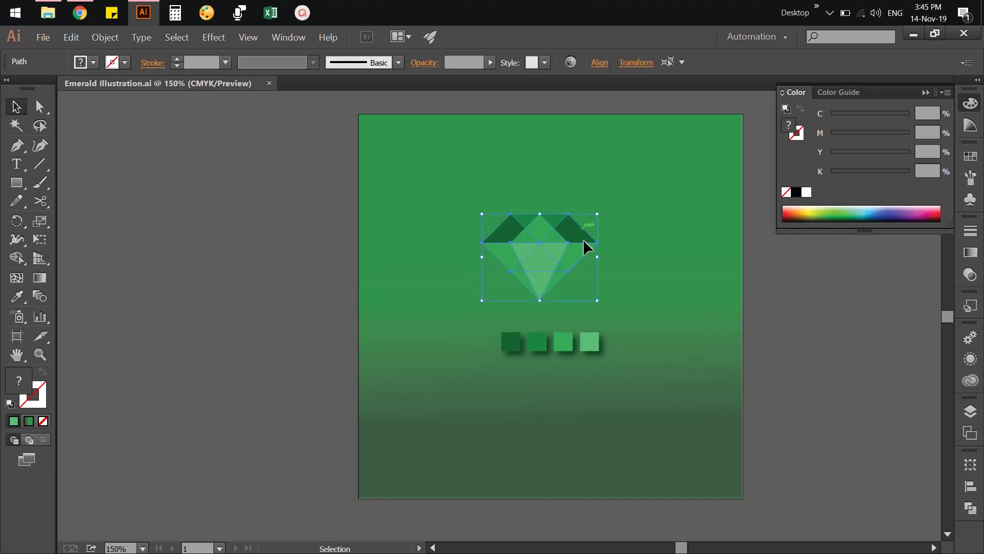
click(212, 37)
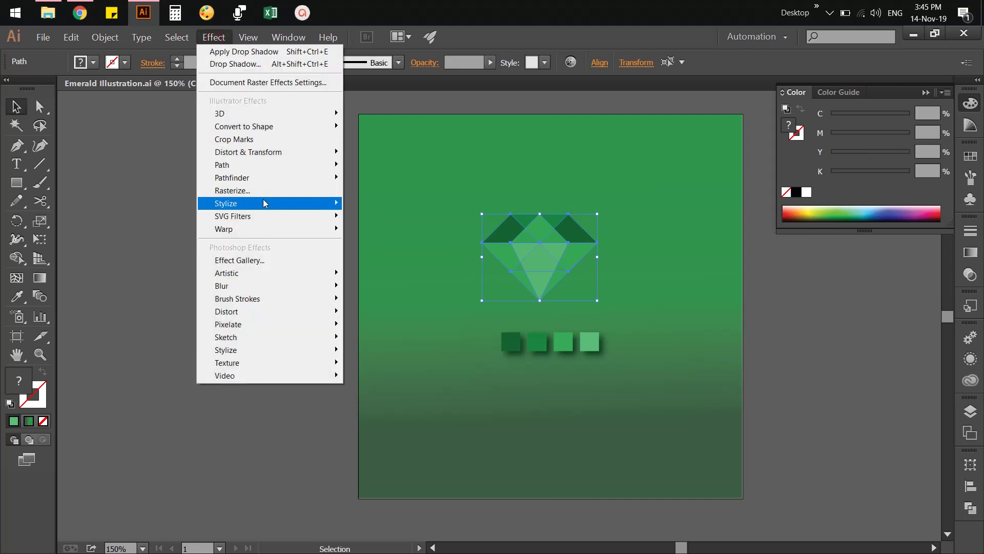
click(366, 240)
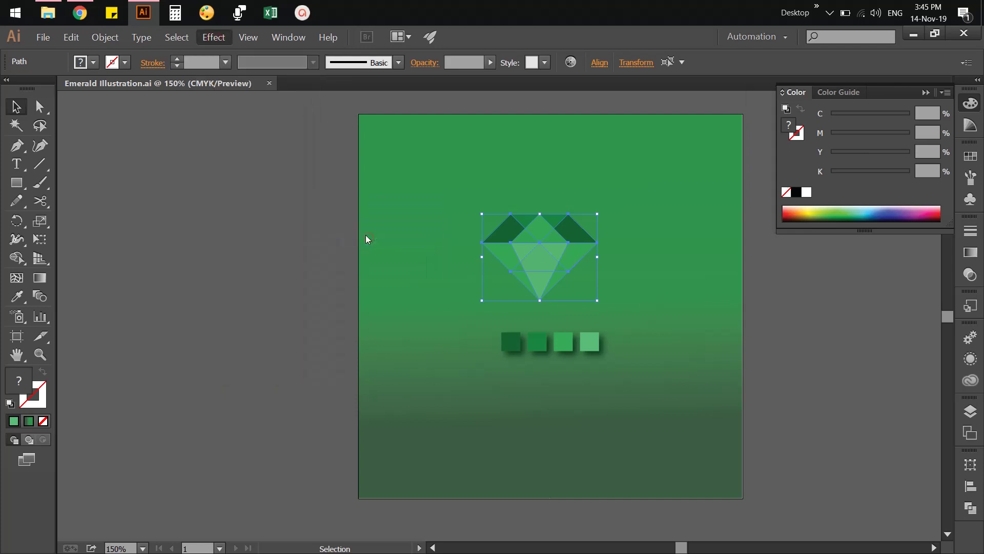
click(577, 386)
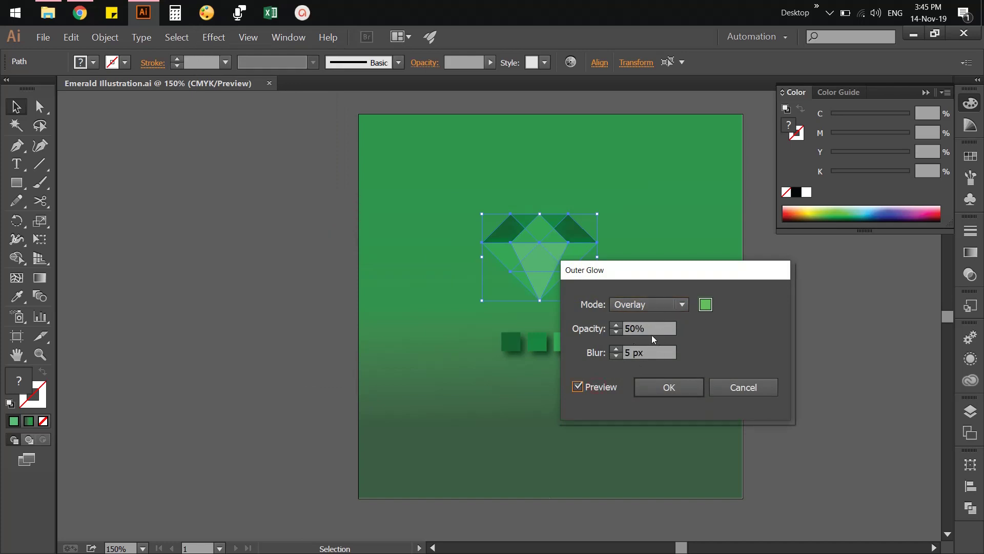
click(588, 330)
text(75)
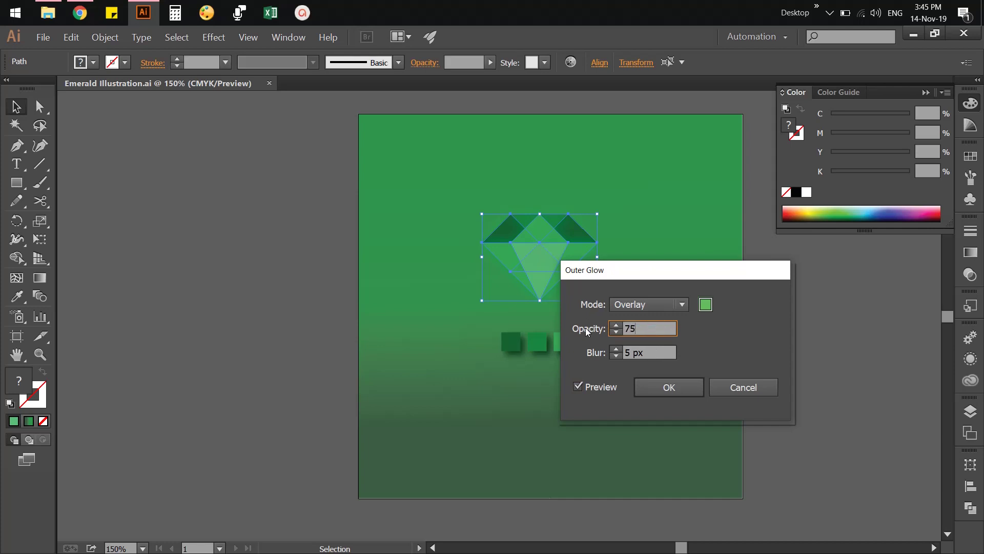
key(Tab)
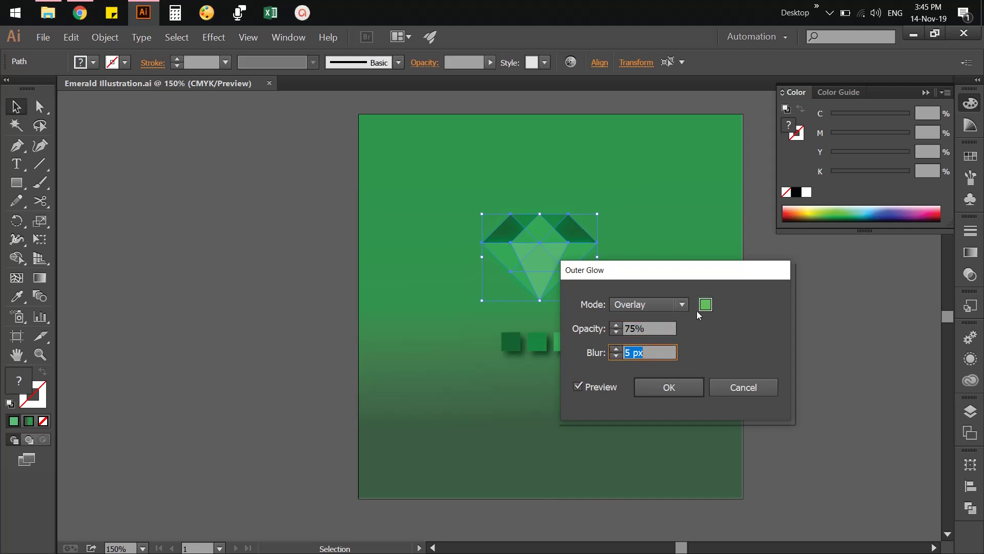
click(681, 393)
click(764, 357)
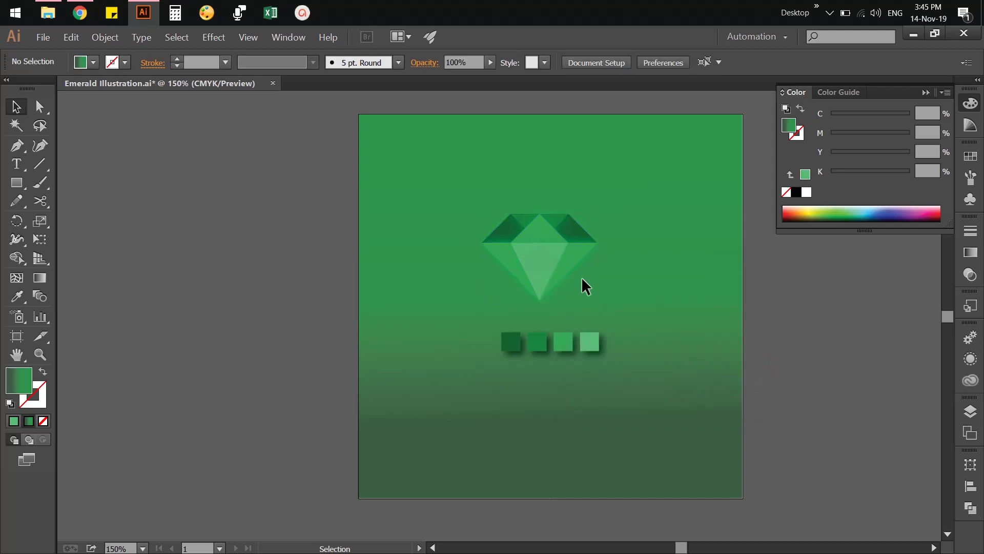
Step: Select all the emerald facets and group them into one object
click(616, 304)
right_click(552, 249)
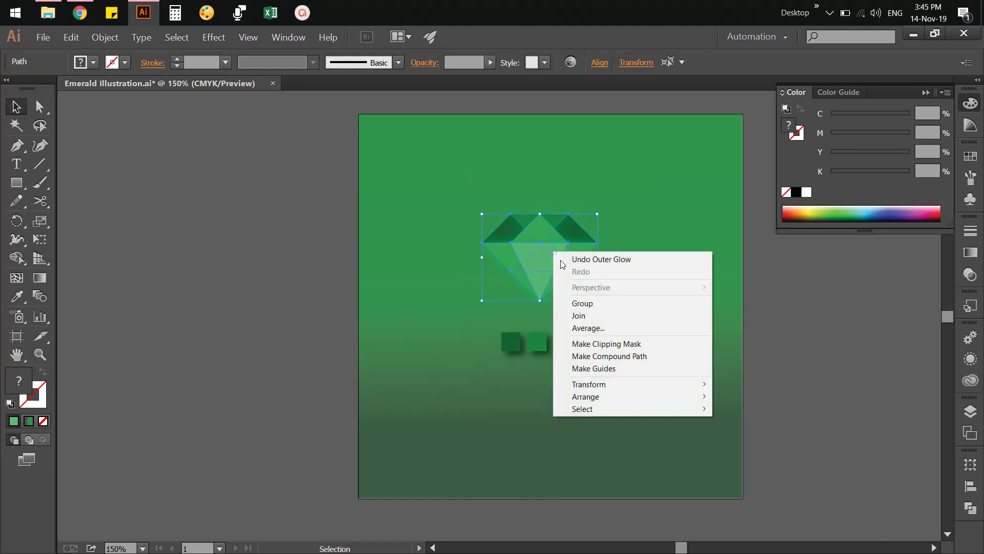
click(598, 303)
click(738, 319)
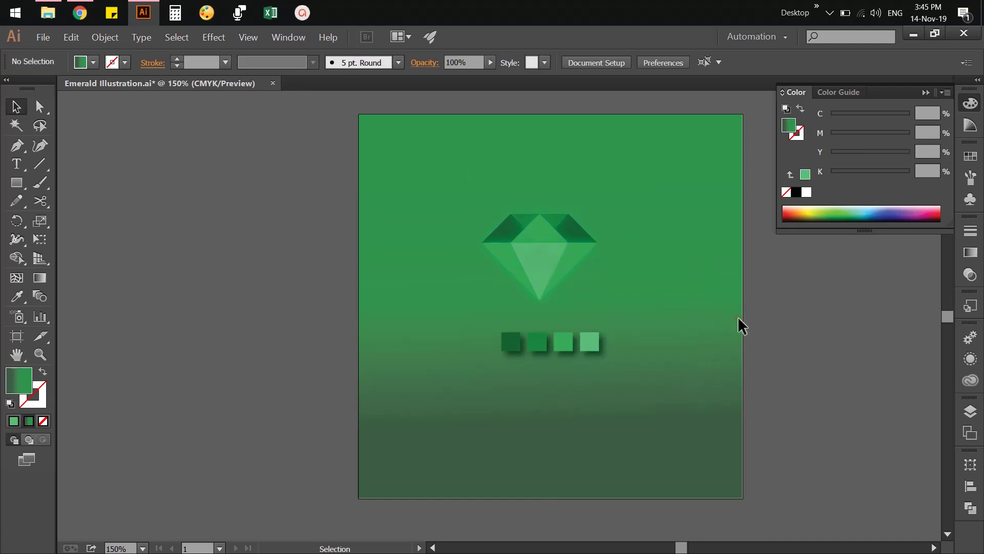
Step: Enlarge the emerald group proportionally and move the four sample squares down to leave a gap beneath it
click(567, 271)
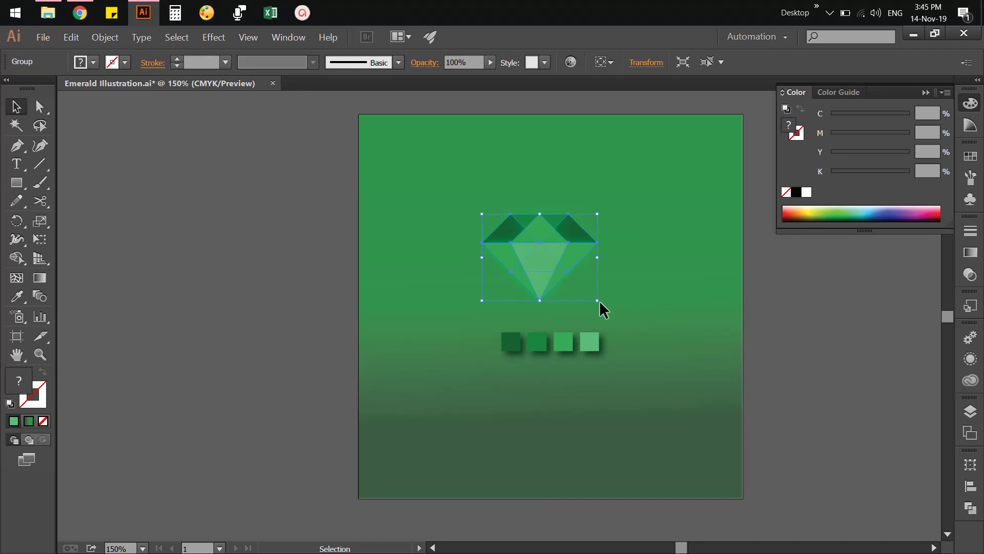
drag(598, 300, 705, 331)
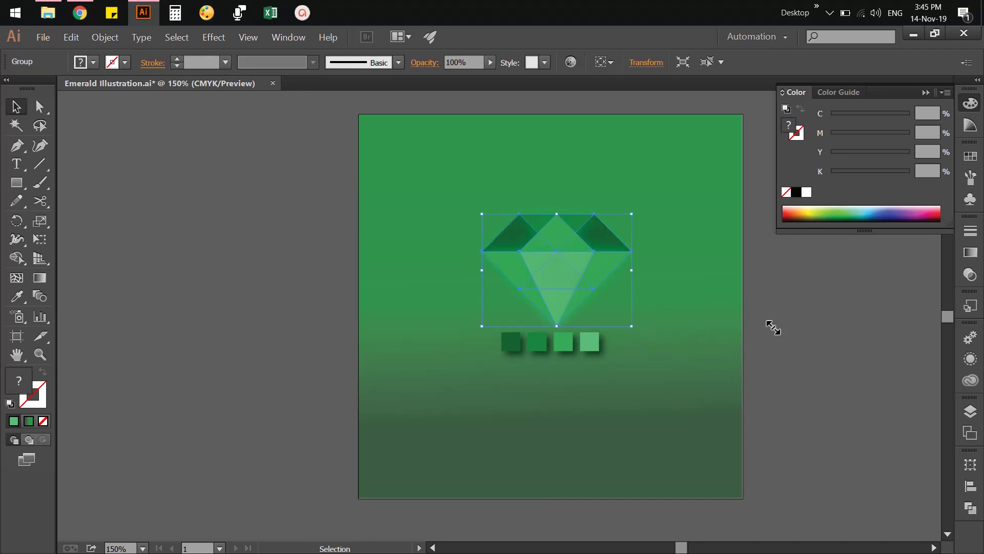
click(770, 324)
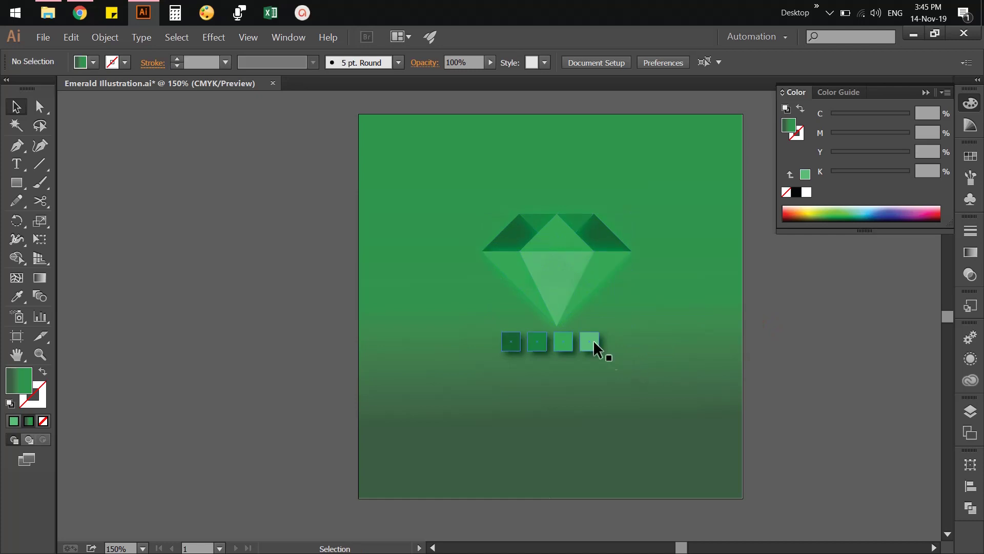
drag(590, 340, 601, 377)
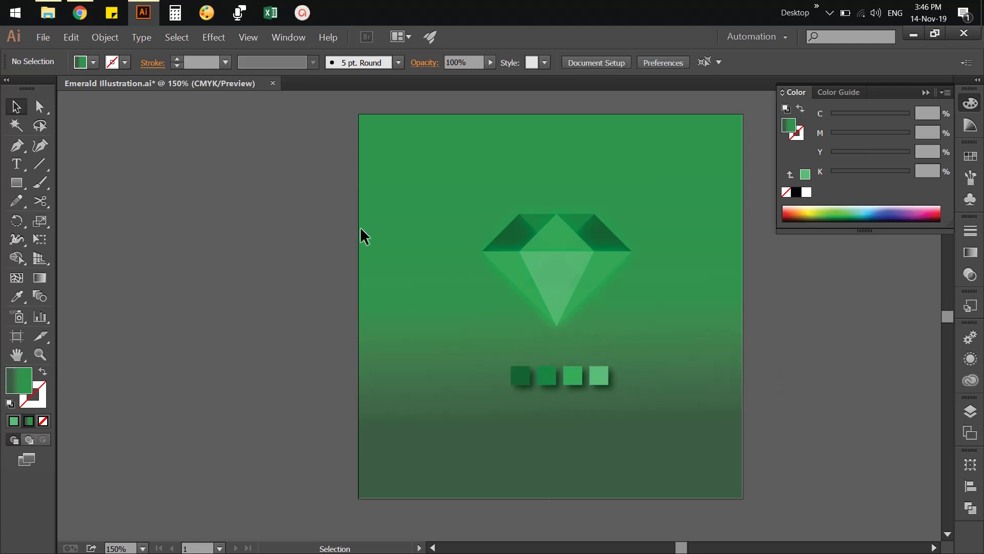
Step: Align the emerald group to the horizontal and vertical centre of the artboard
click(544, 274)
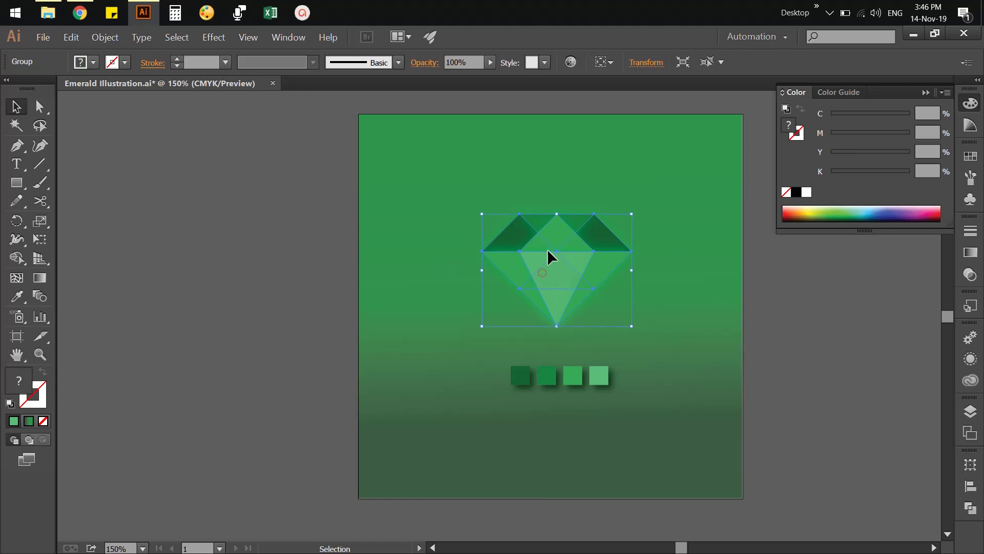
click(613, 62)
click(639, 105)
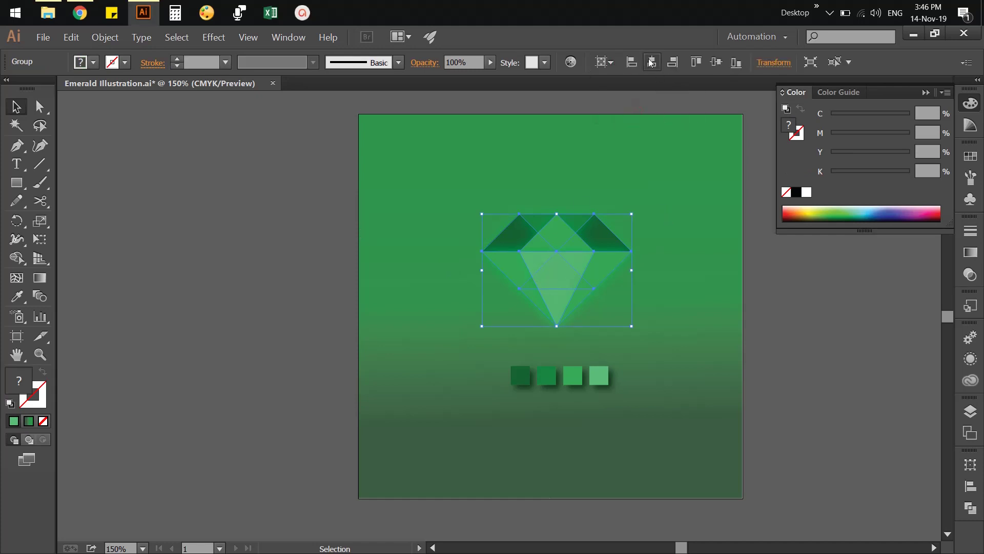
click(651, 63)
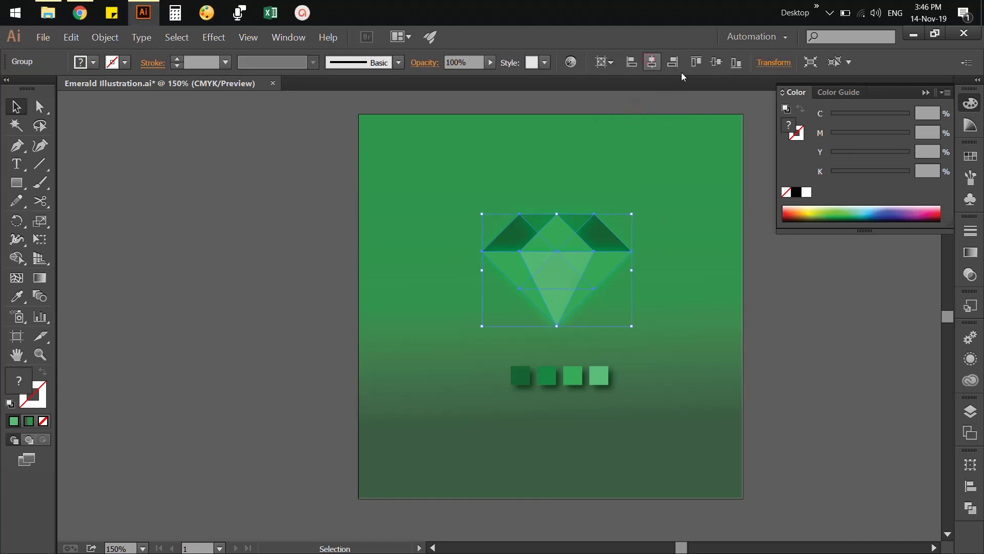
click(714, 62)
click(780, 300)
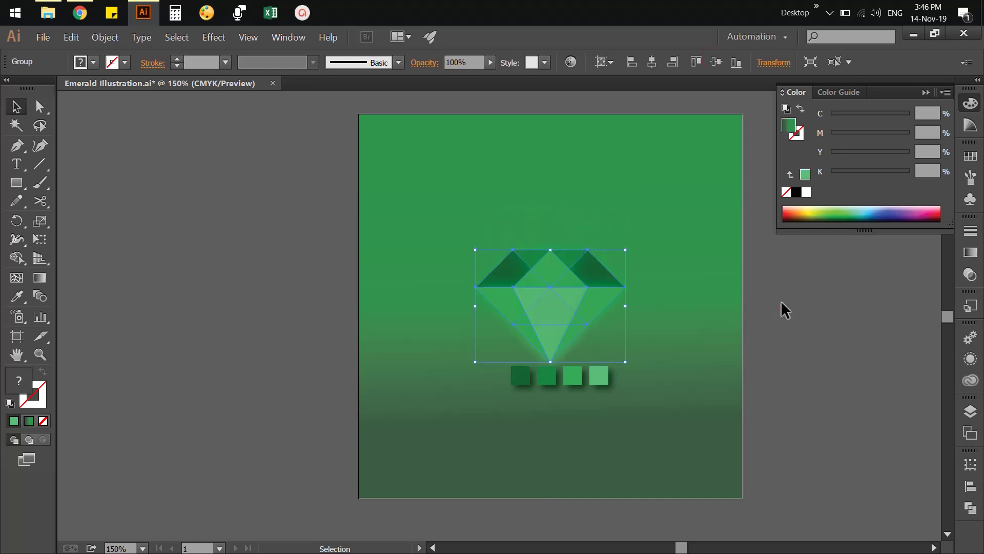
Step: Centre the four sample squares horizontally on the artboard and move them down near its lower edge
click(588, 376)
click(651, 63)
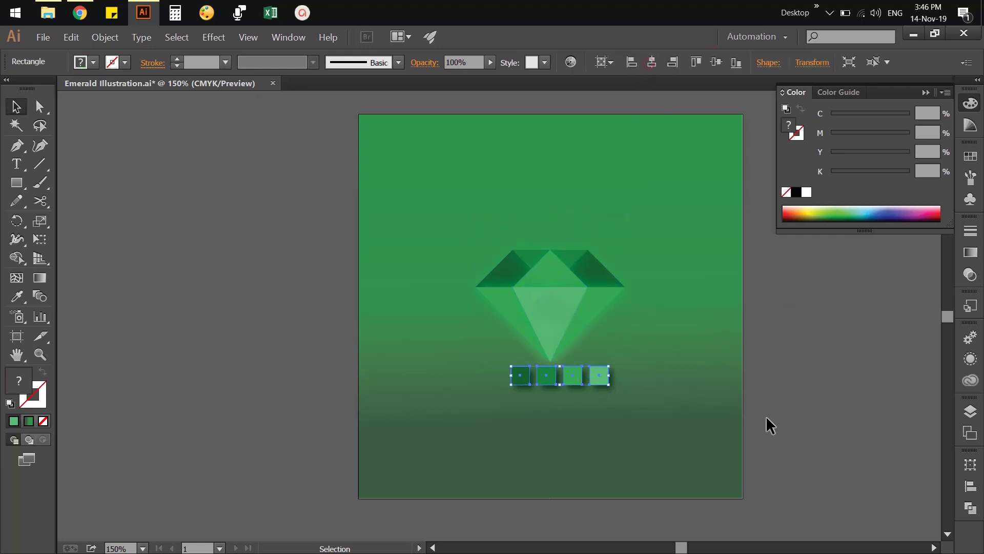
click(795, 411)
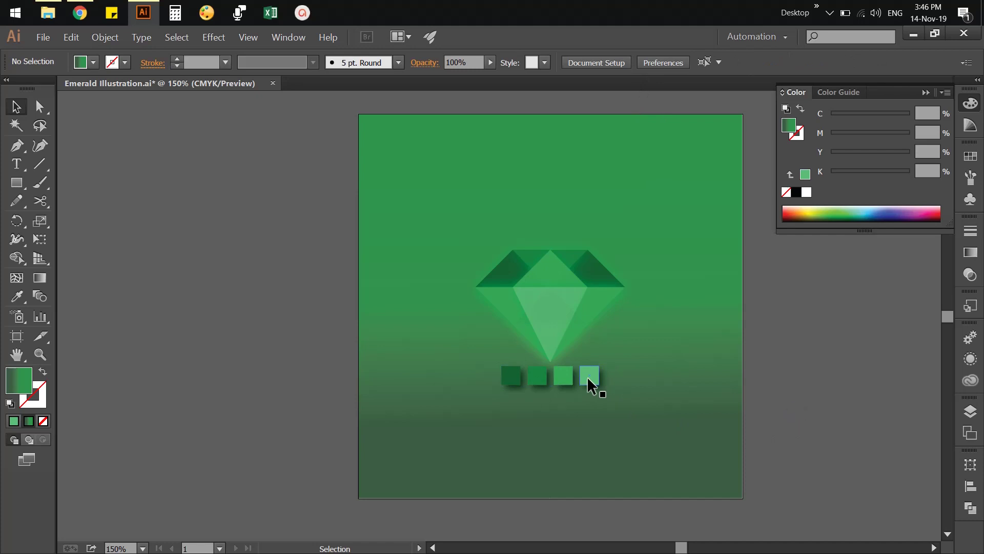
drag(587, 377, 588, 453)
click(781, 417)
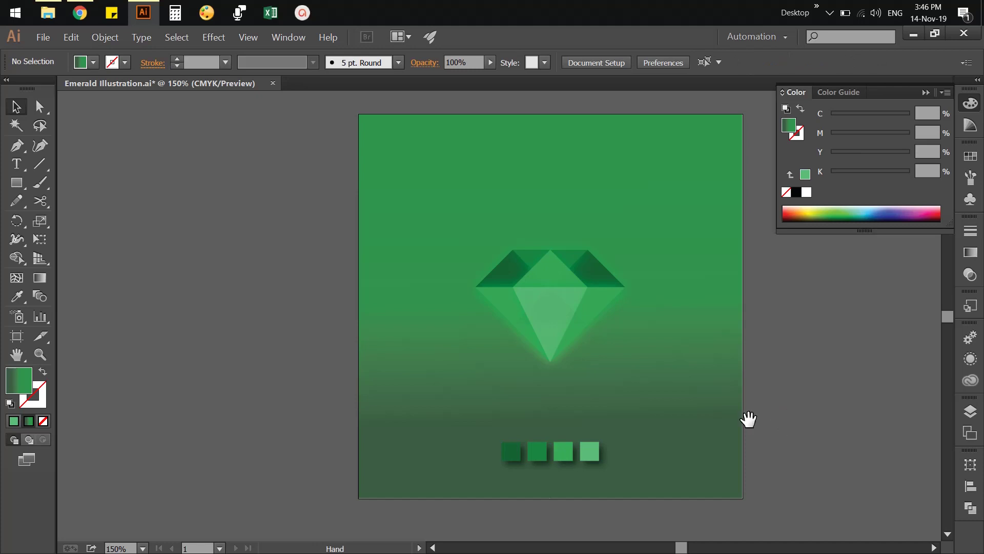
Step: Draw a thin, flat ellipse between the emerald's tip and the sample squares and centre it horizontally on the artboard
drag(747, 417, 706, 419)
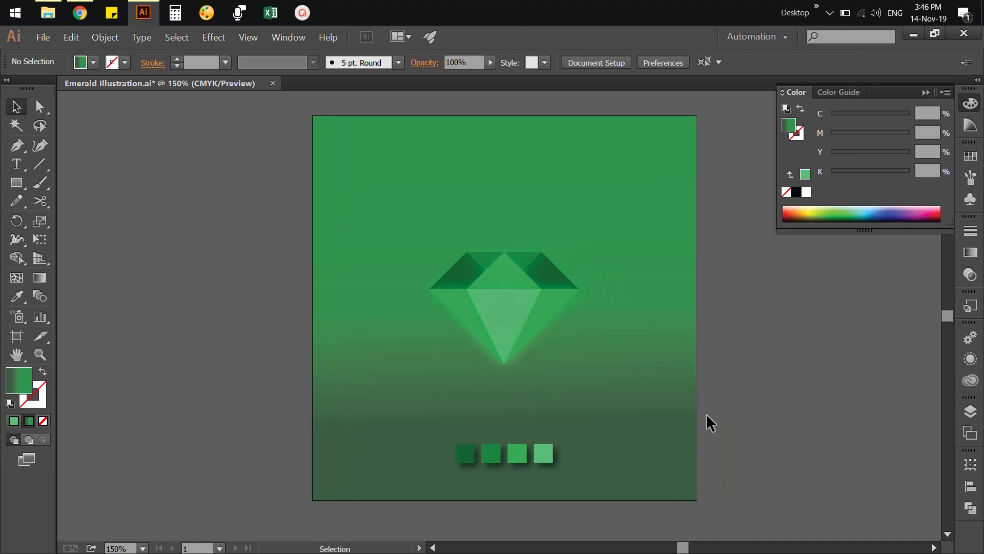
key(ctrl+equal)
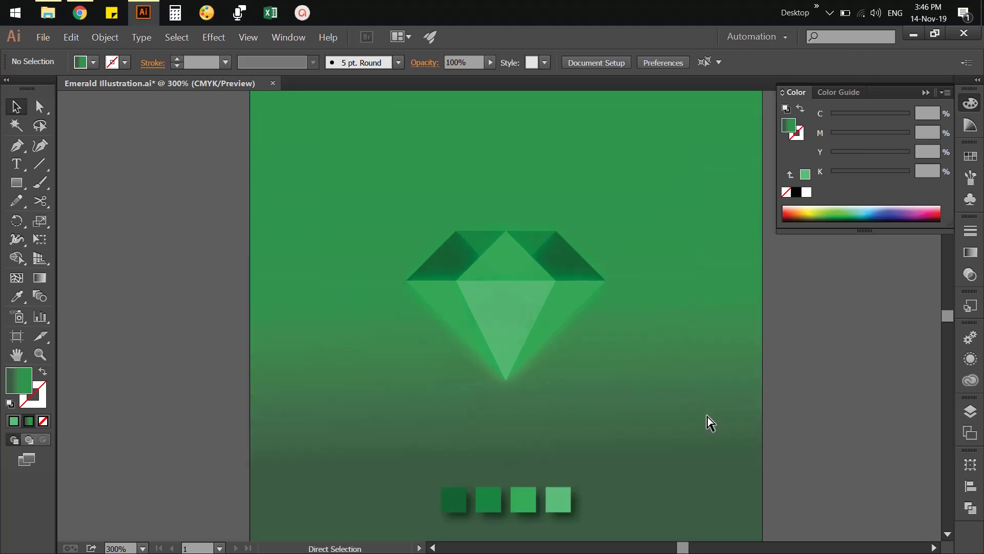
scroll(706, 414, down, 3)
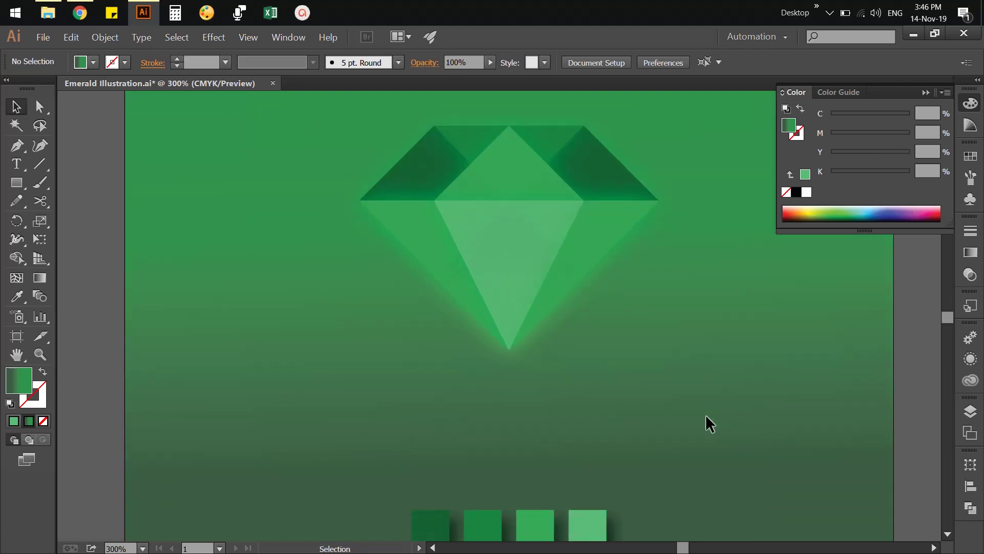
scroll(705, 414, down, 2)
scroll(705, 414, up, 3)
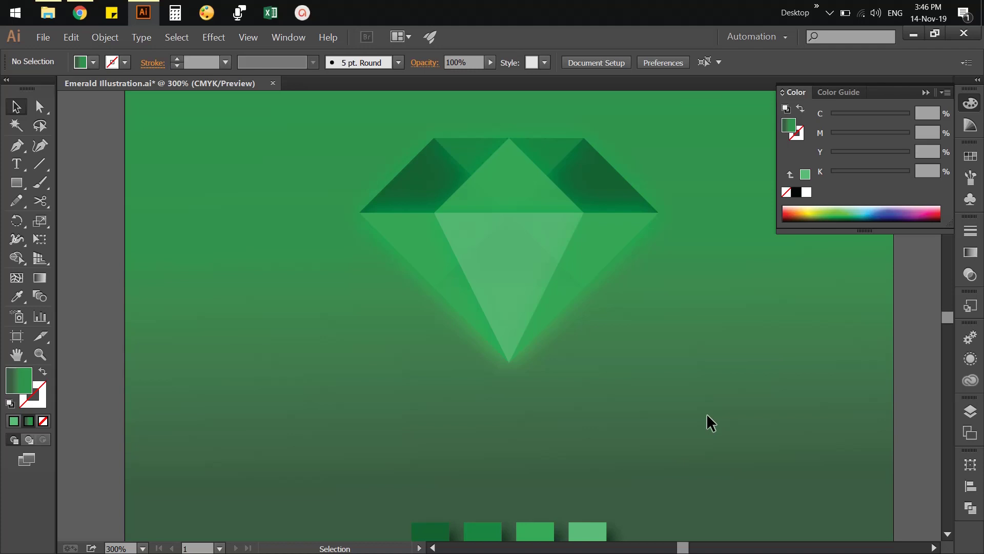
click(20, 190)
click(86, 221)
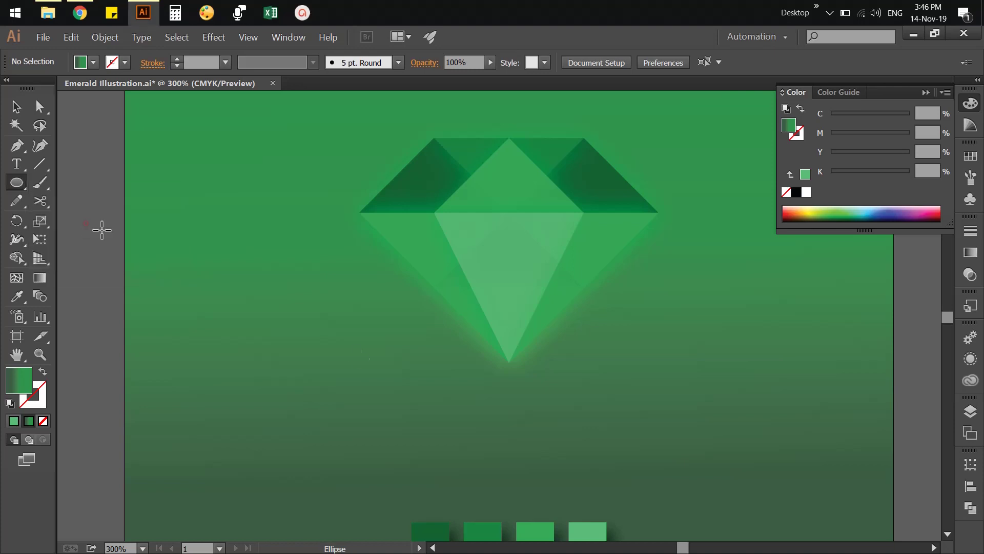
drag(429, 431, 608, 444)
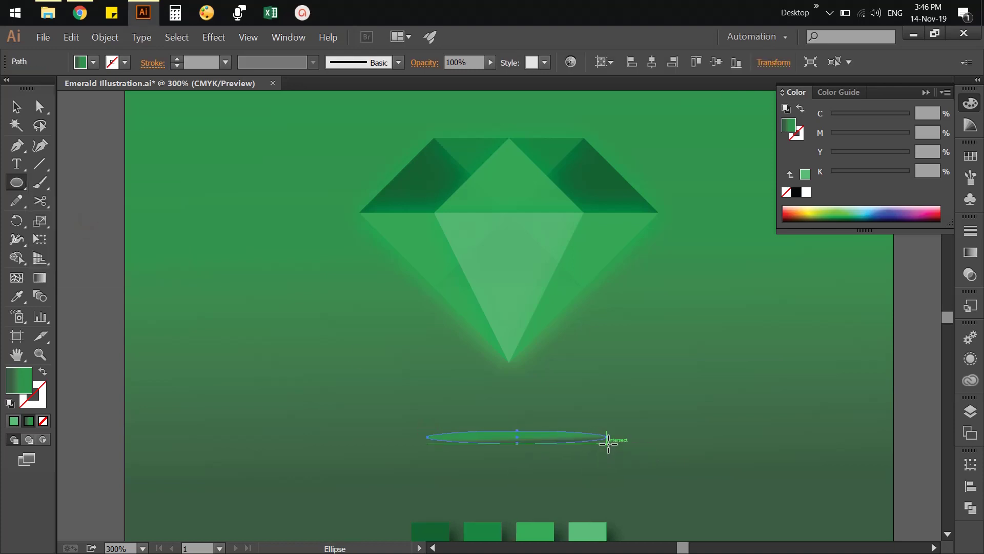
key(v)
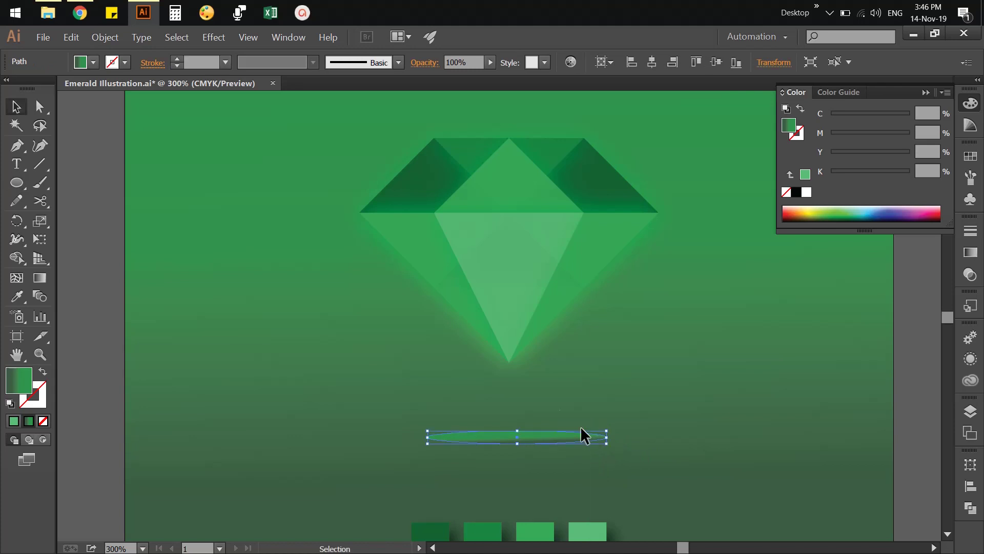
click(649, 65)
Step: Set the ellipse's blending mode to Overlay and its opacity to 13%
click(970, 275)
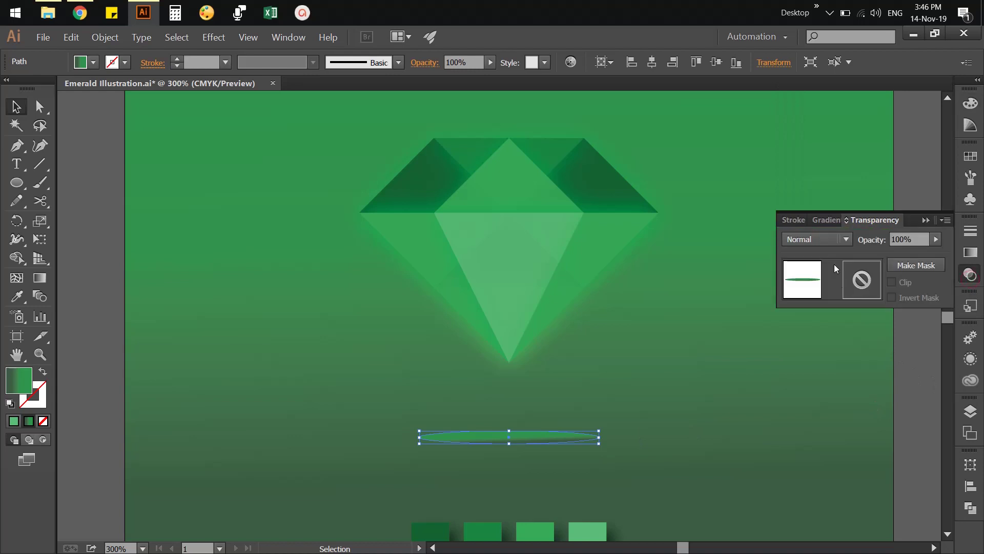
click(826, 239)
click(816, 386)
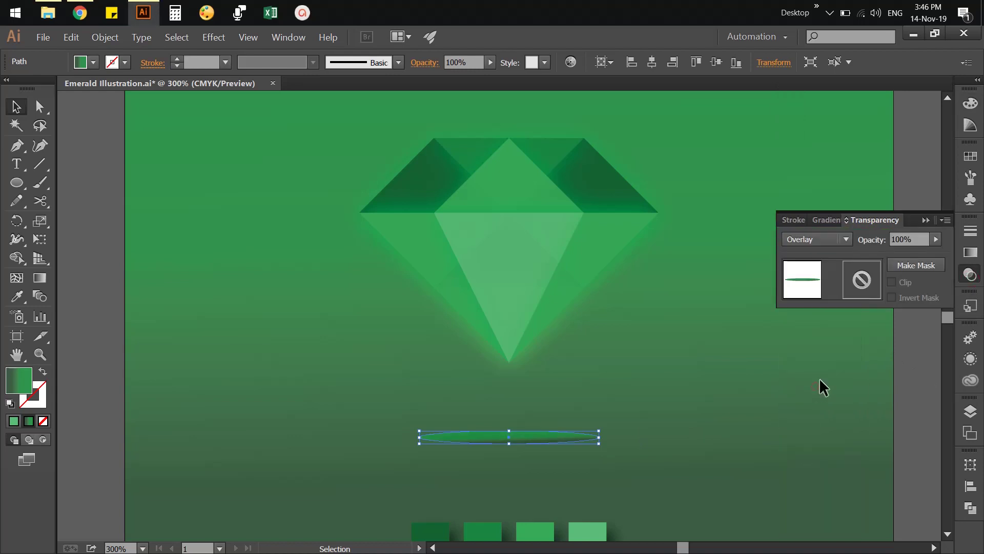
click(936, 239)
drag(941, 252, 882, 253)
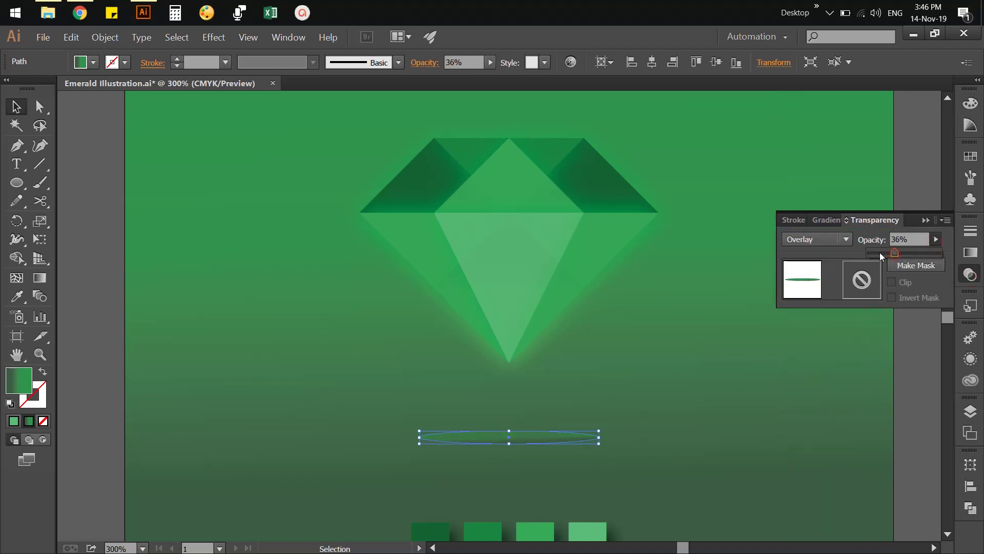
click(878, 252)
click(972, 277)
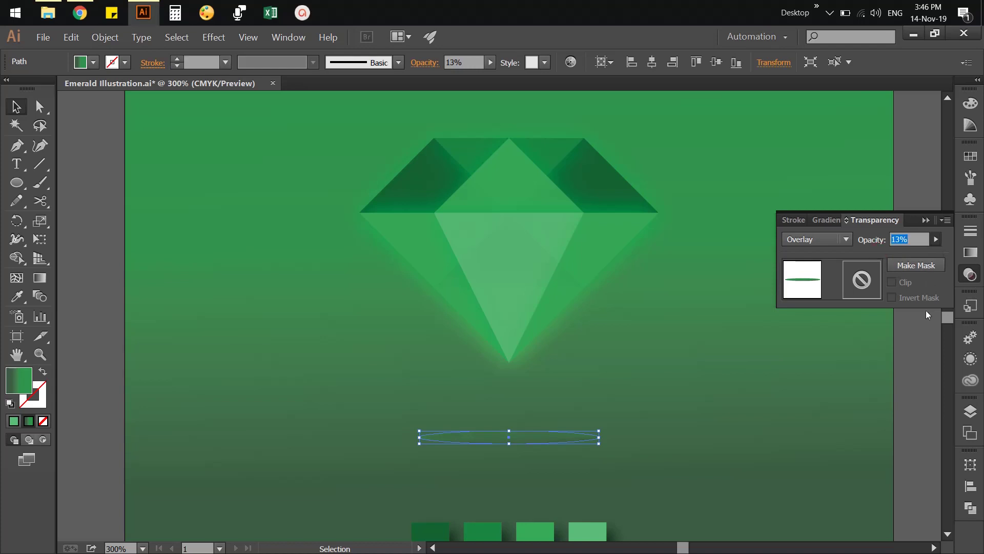
click(916, 318)
Step: Fill the flat ellipse below the emerald with white
click(555, 440)
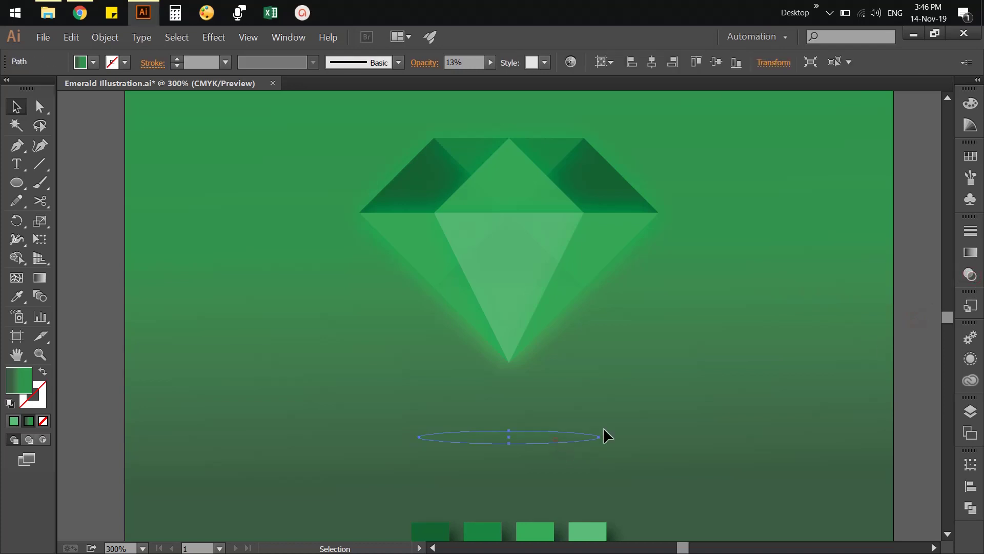
click(970, 103)
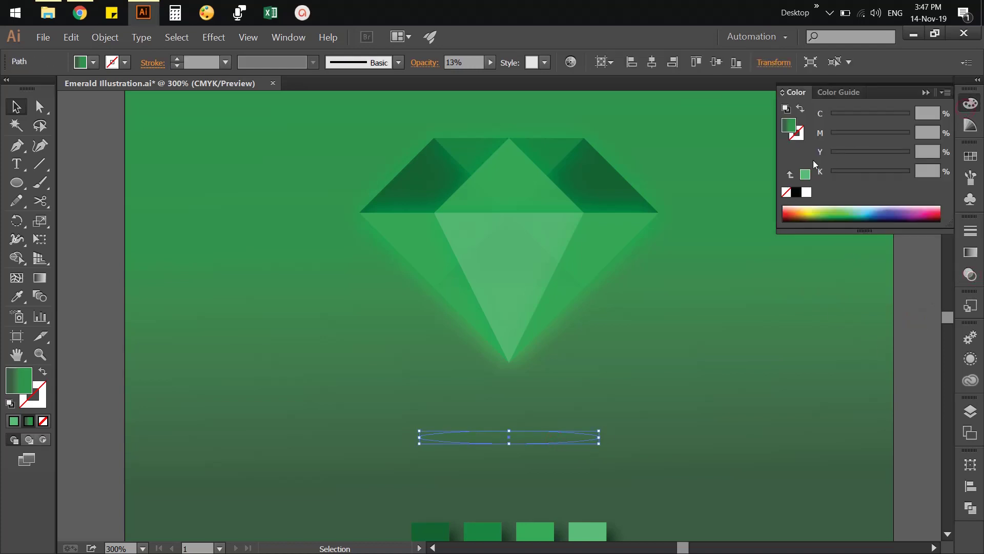
click(797, 193)
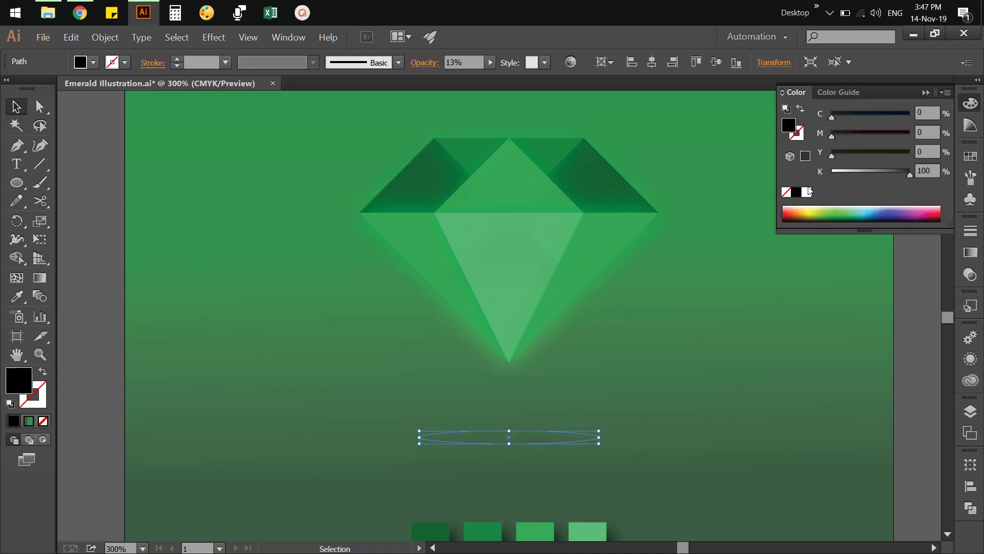
click(807, 192)
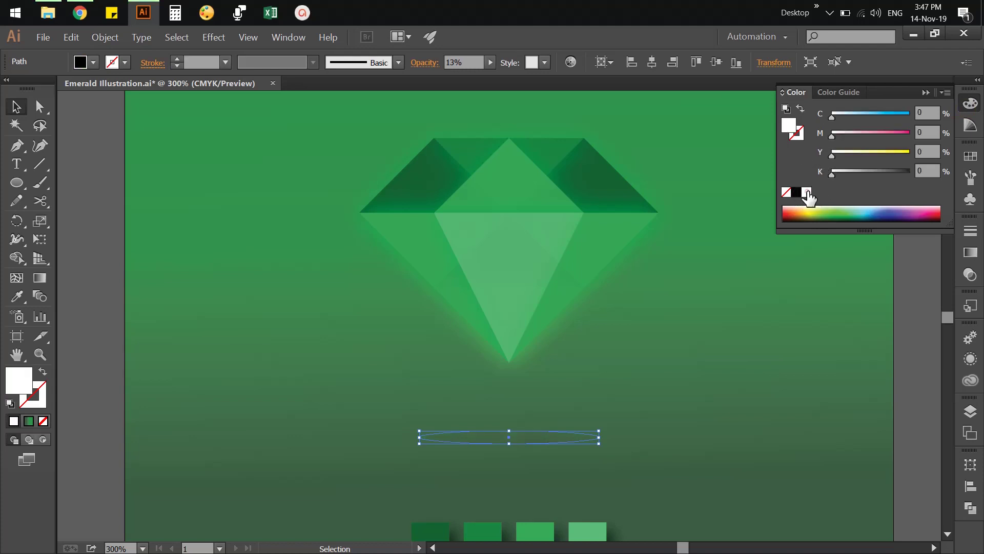
click(959, 105)
Step: Set the white ellipse's opacity to 15%, with its blending mode on Overlay
click(970, 273)
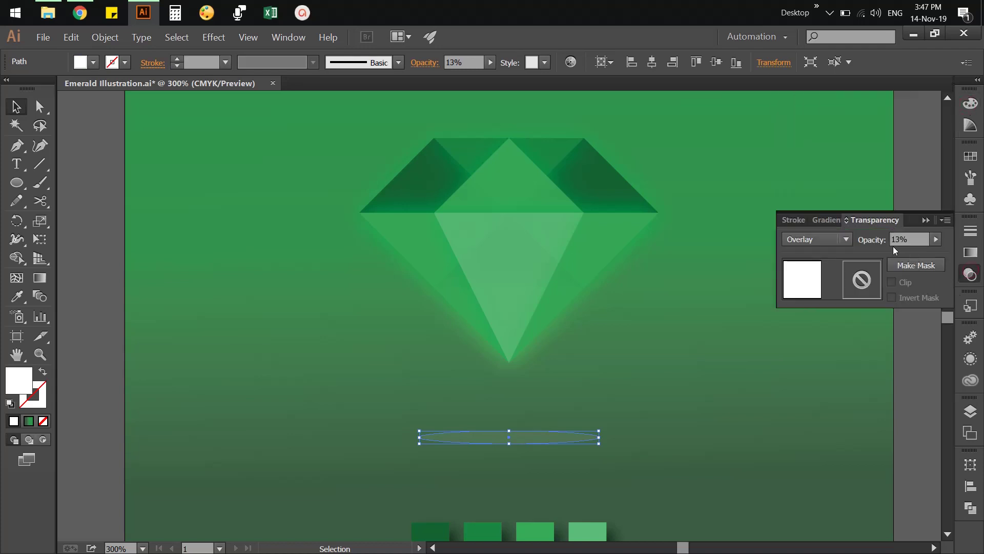
click(936, 240)
click(895, 253)
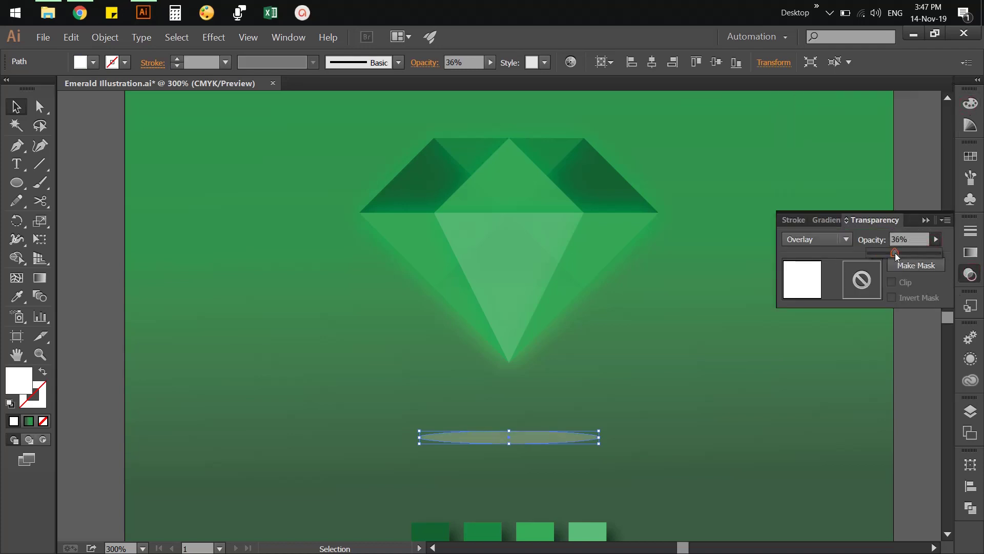
drag(895, 254, 880, 252)
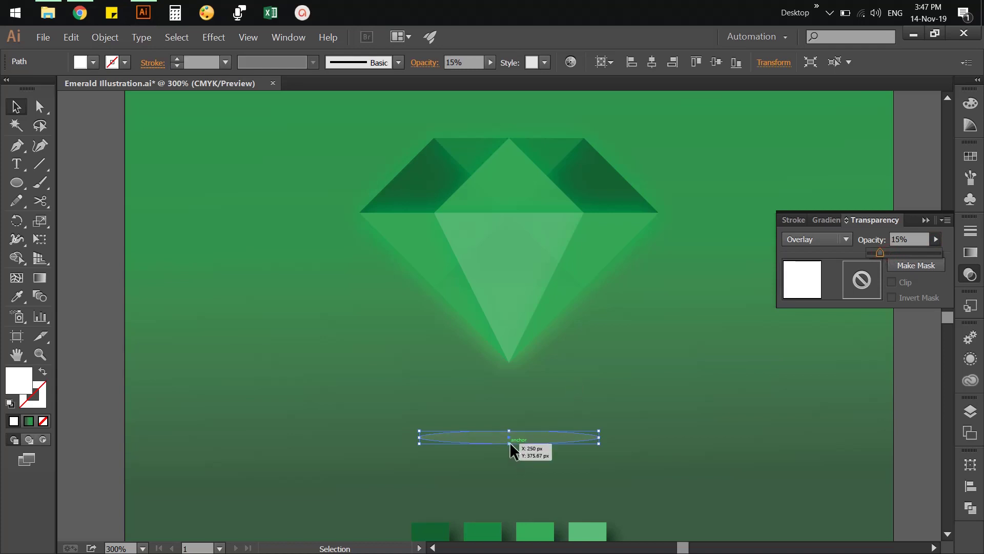
Step: Flatten the ellipse and narrow it symmetrically to about the width of the emerald's central lower facet, centred horizontally on the artboard
click(510, 442)
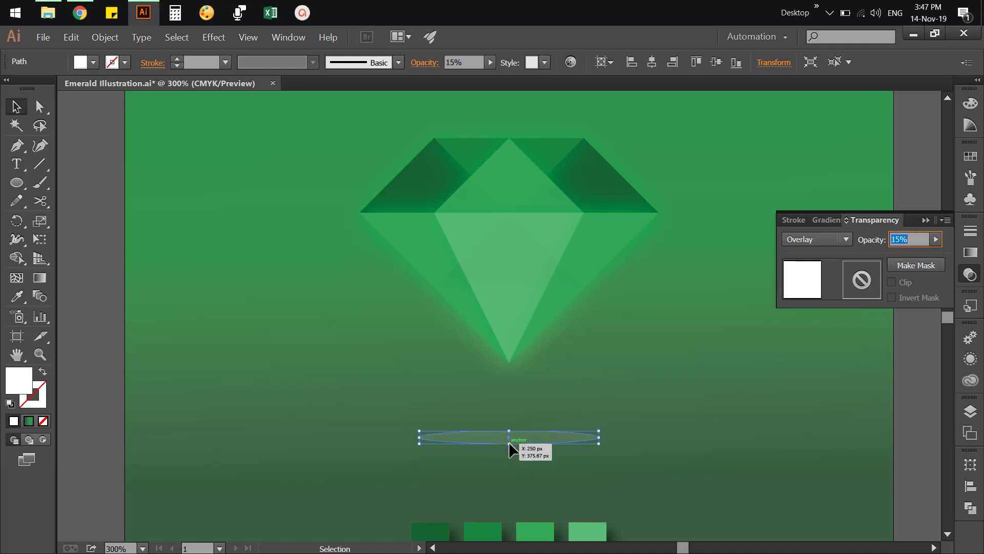
drag(509, 443, 510, 437)
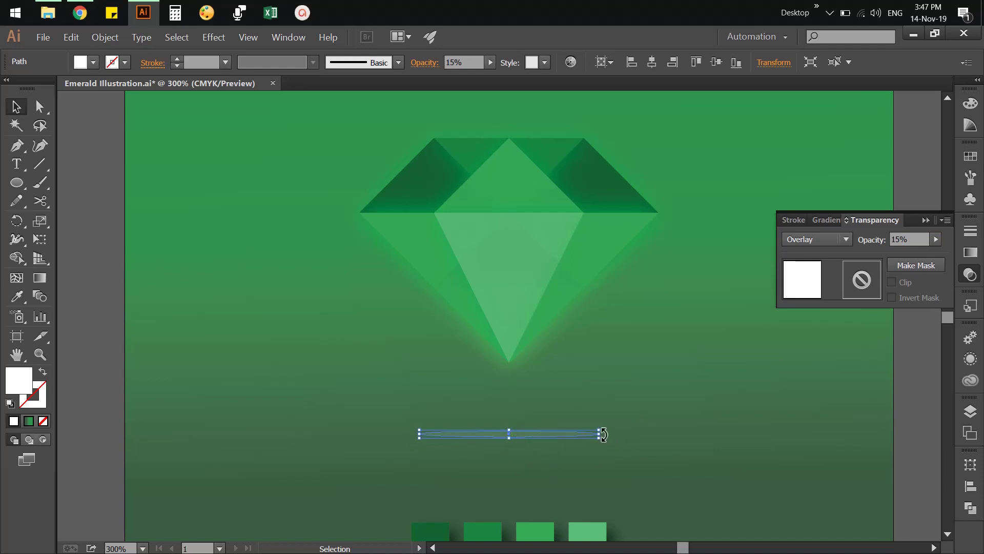
drag(600, 433, 584, 434)
click(901, 390)
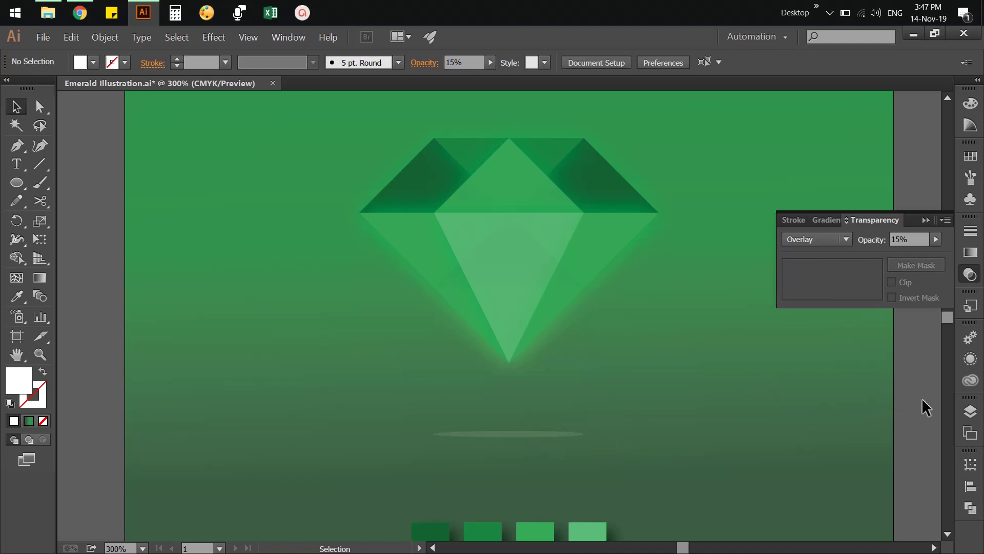
click(970, 276)
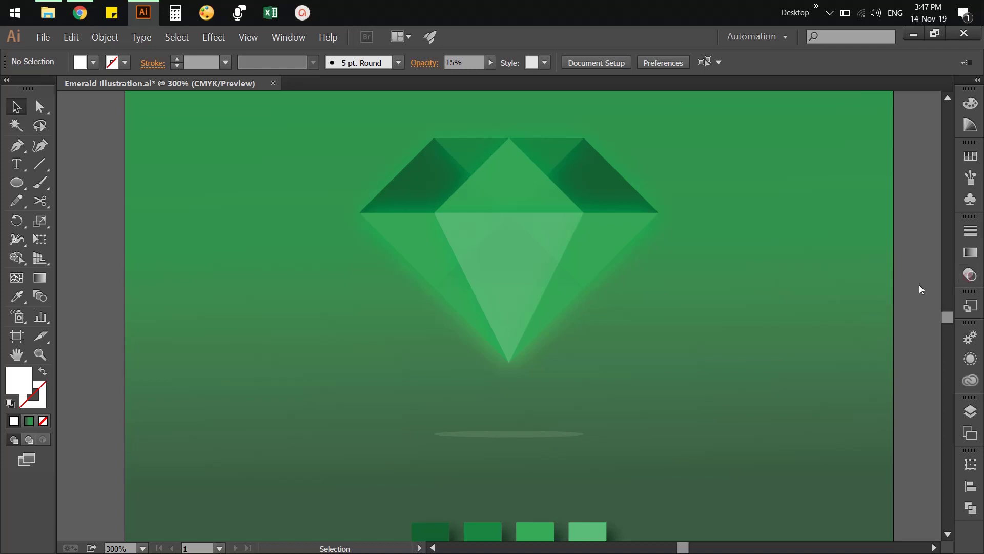
click(561, 434)
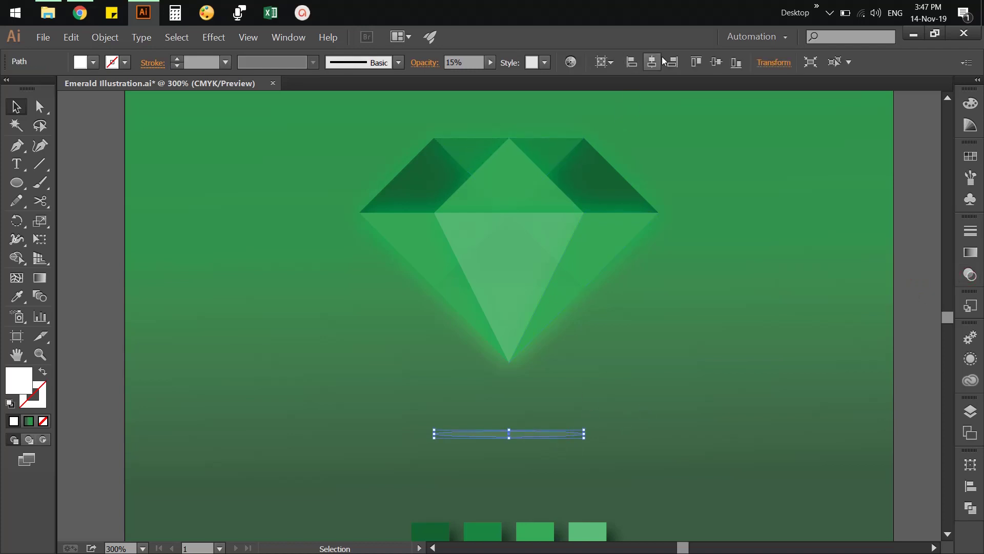
click(908, 270)
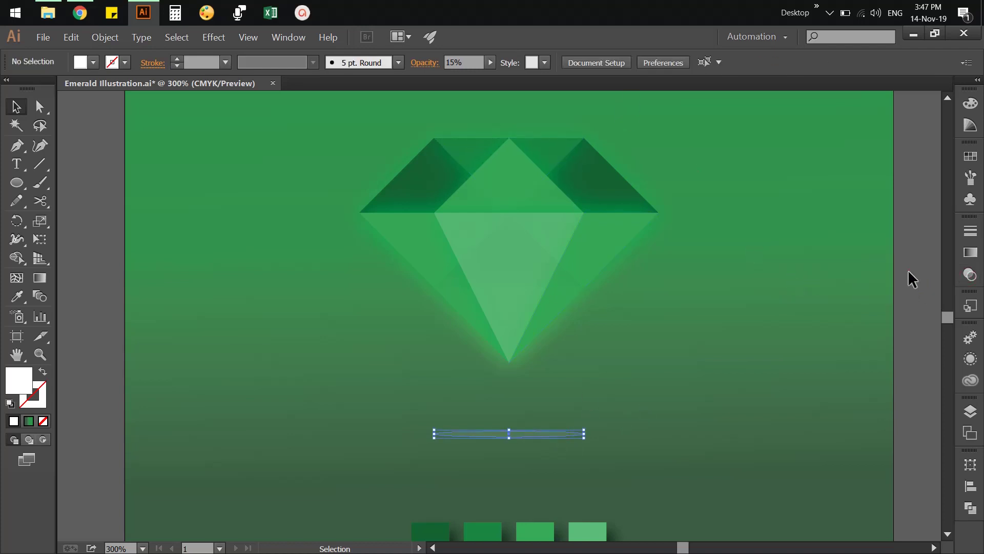
Step: Save the Emerald Illustration document
key(ctrl+minus)
key(ctrl+minus)
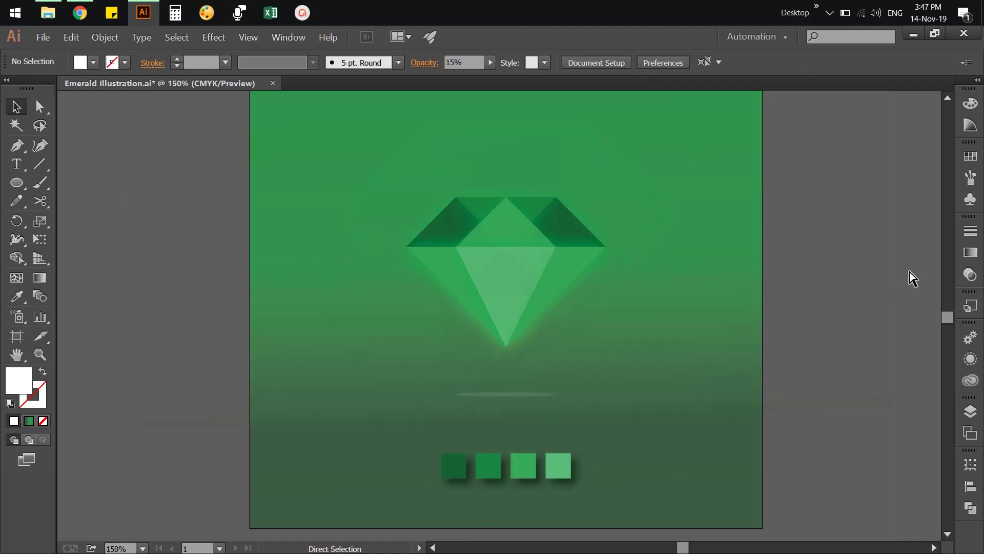
scroll(712, 273, up, 2)
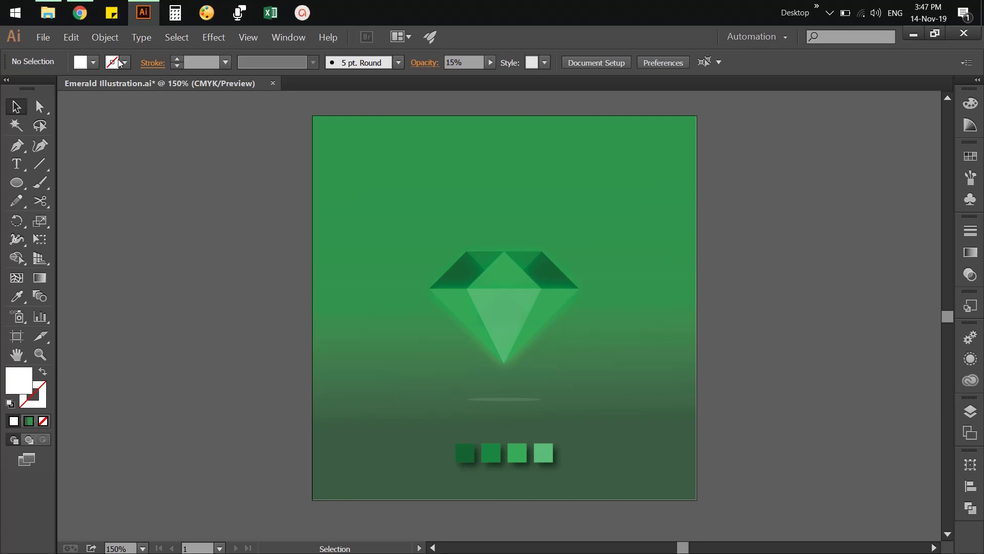
click(54, 36)
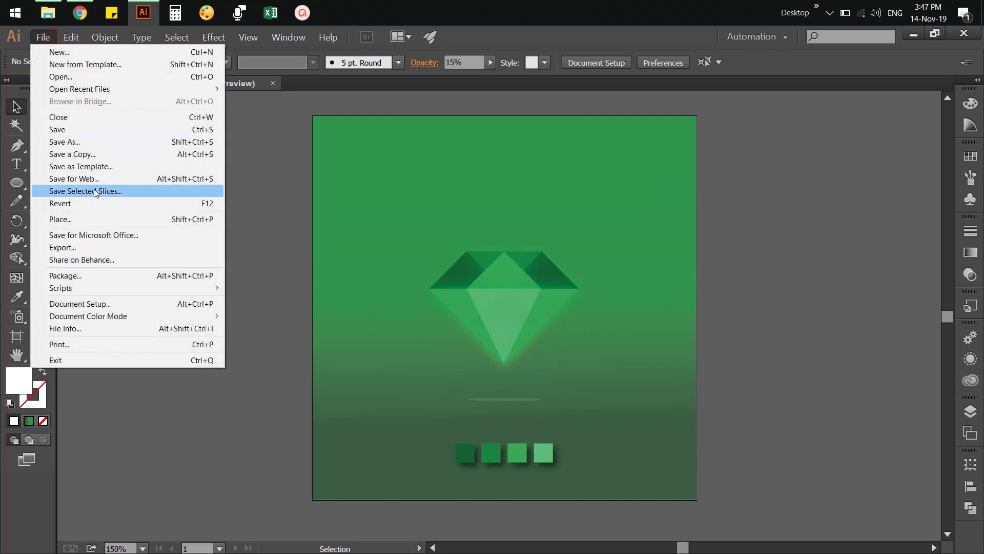
click(72, 131)
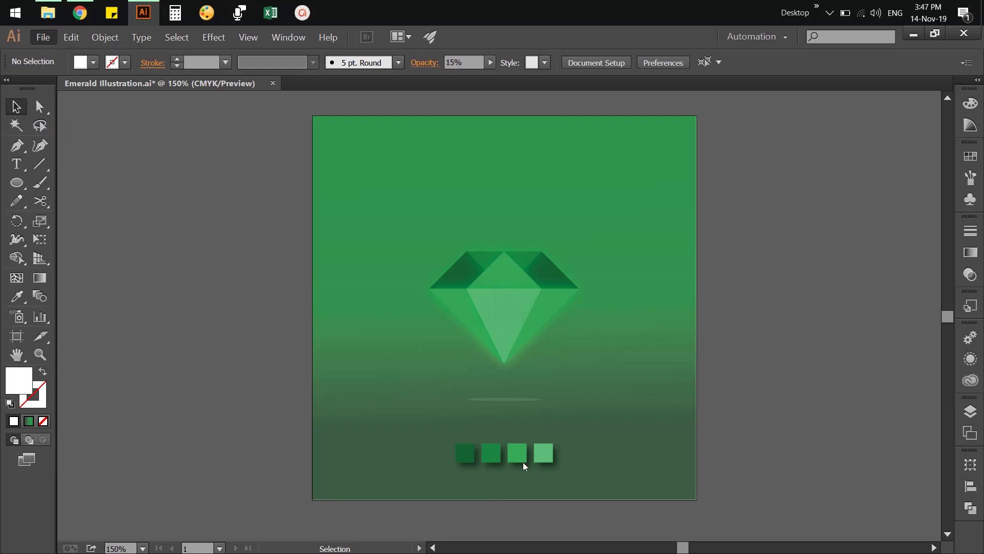
click(515, 395)
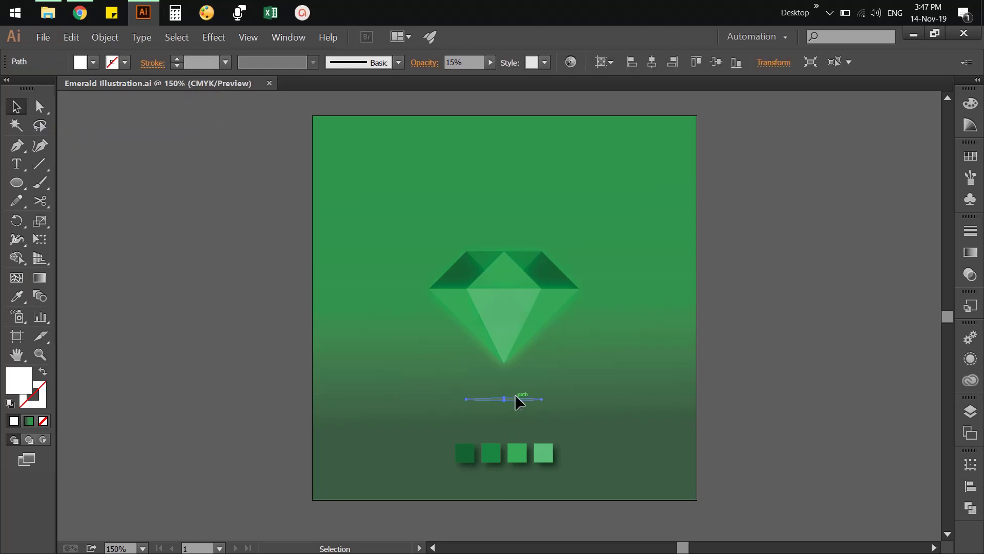
shift+click(502, 326)
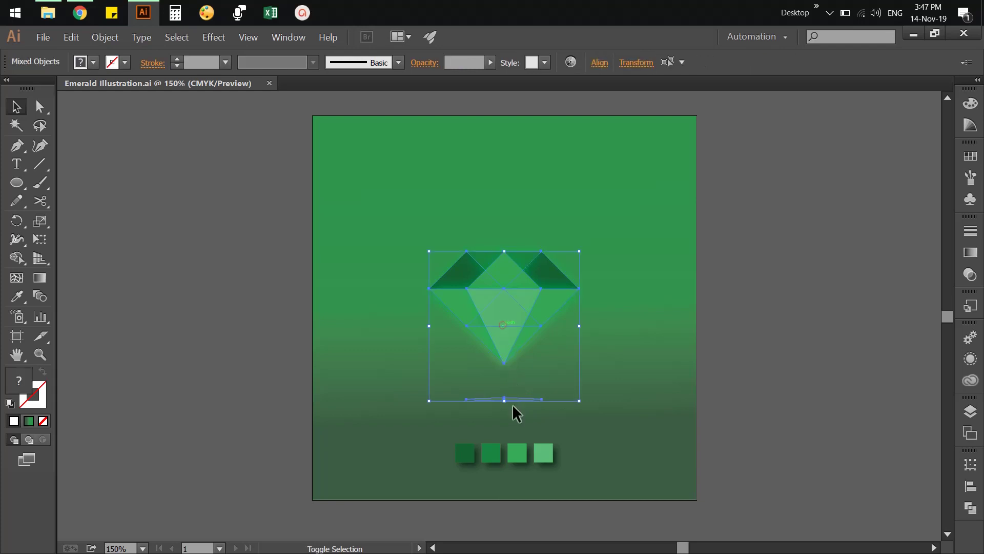
shift+click(515, 451)
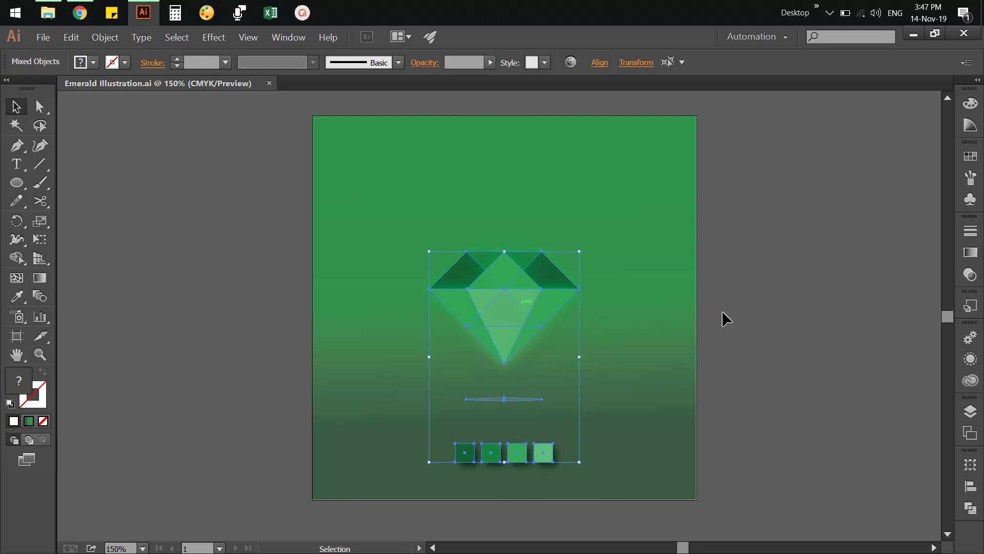
click(804, 310)
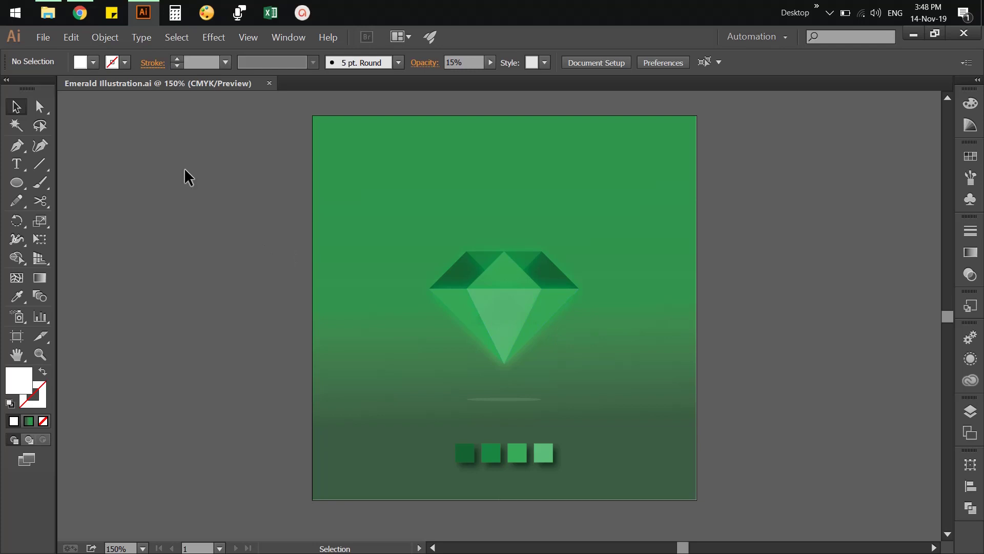
Step: Export the artwork as the PNG "Emerald Illustration" at High (300 ppi) resolution with Type Optimized (Hinted) anti-aliasing and a transparent background
click(48, 39)
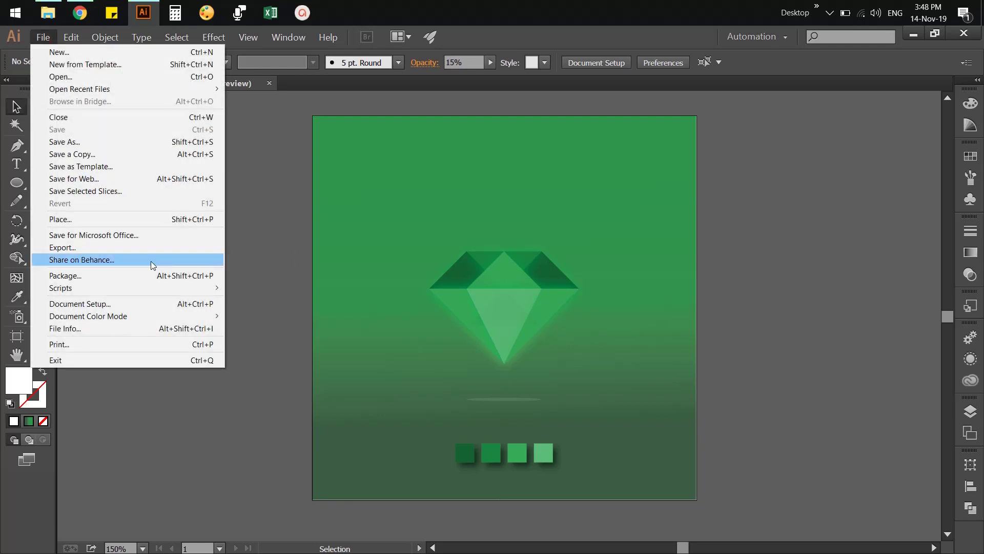
click(71, 251)
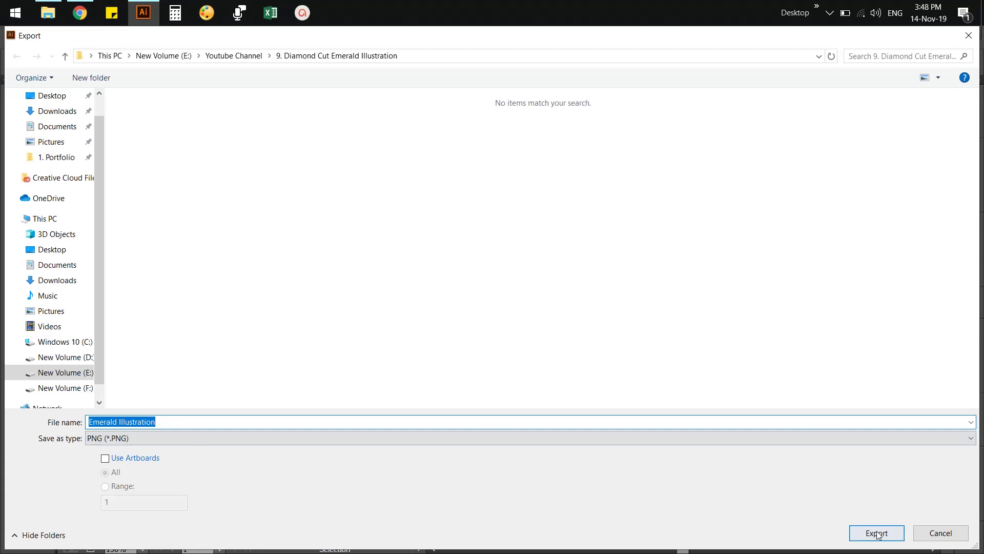
click(877, 533)
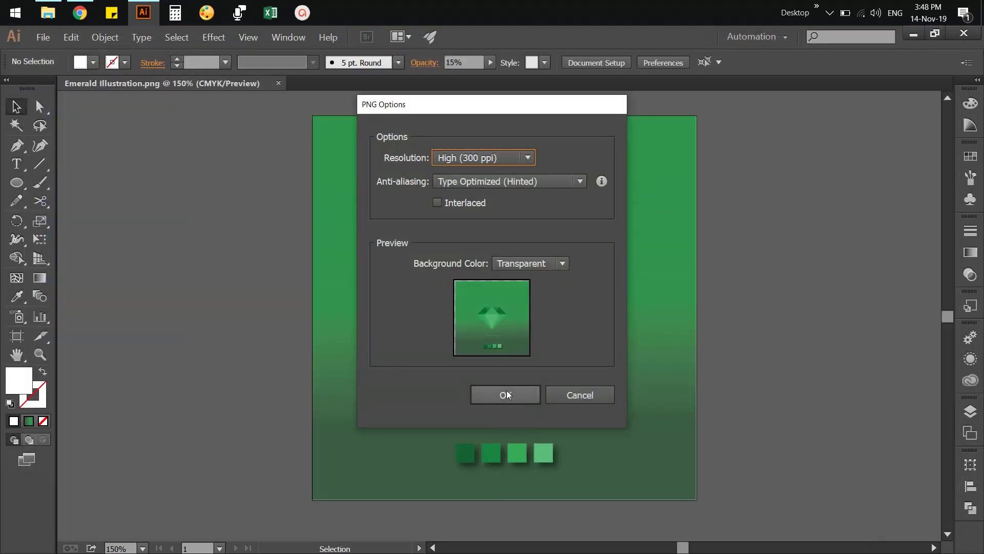
click(507, 391)
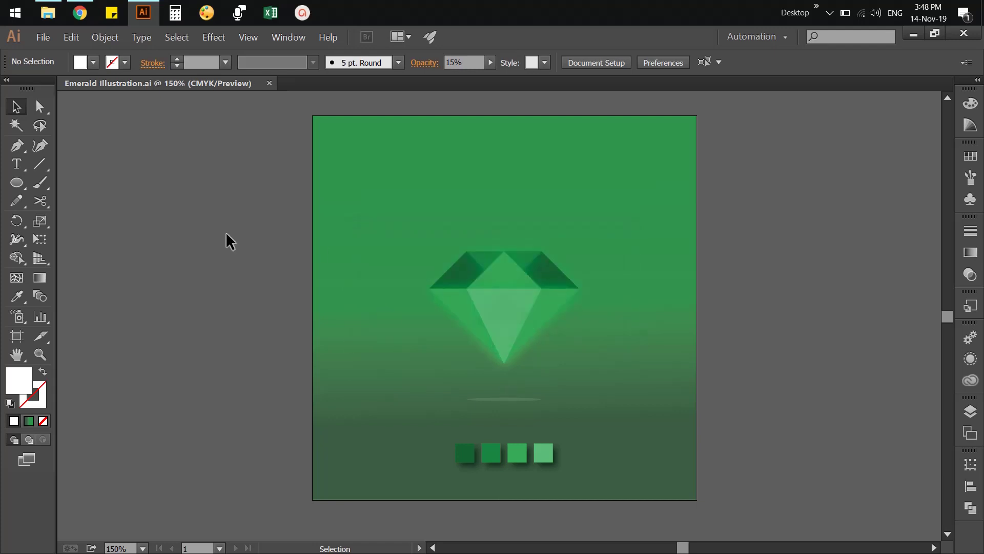
Step: Switch to File Explorer and open the exported Emerald Illustration PNG from the "9. Diamond Cut Emerald Illustration" folder
click(919, 36)
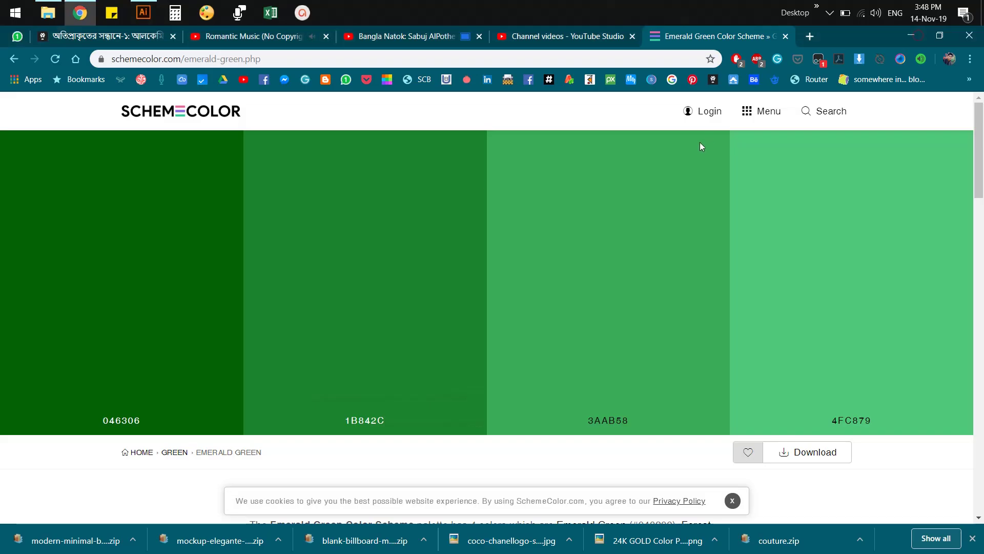
click(85, 12)
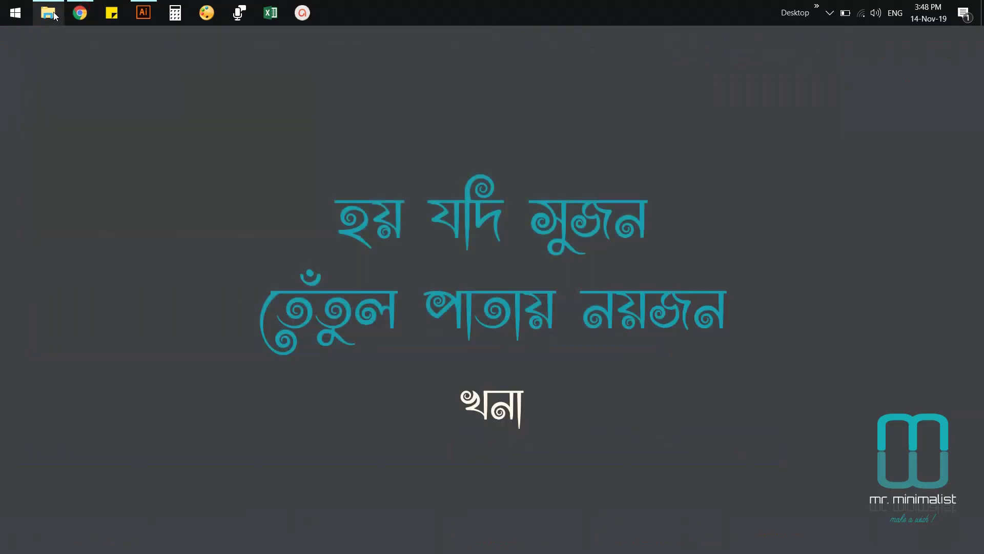
click(48, 12)
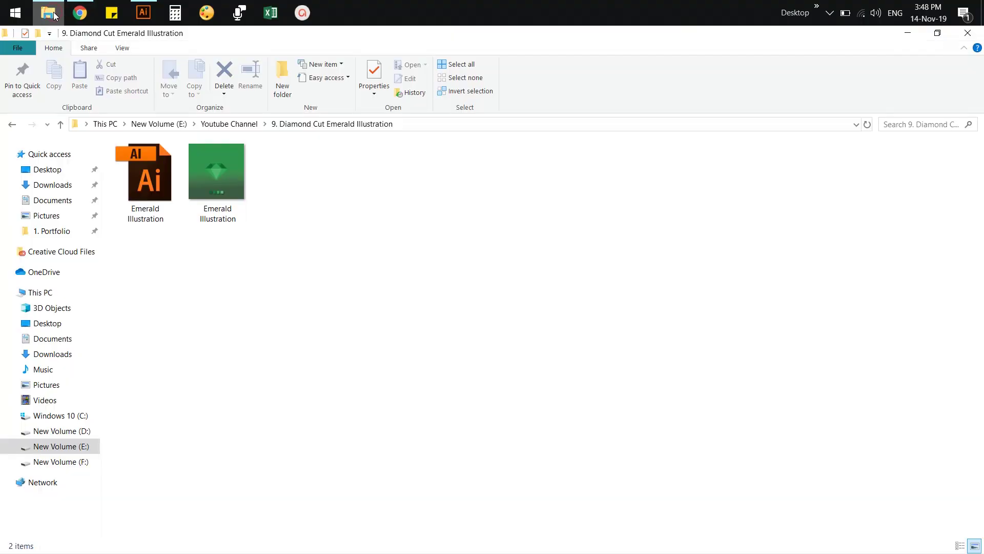
double_click(235, 190)
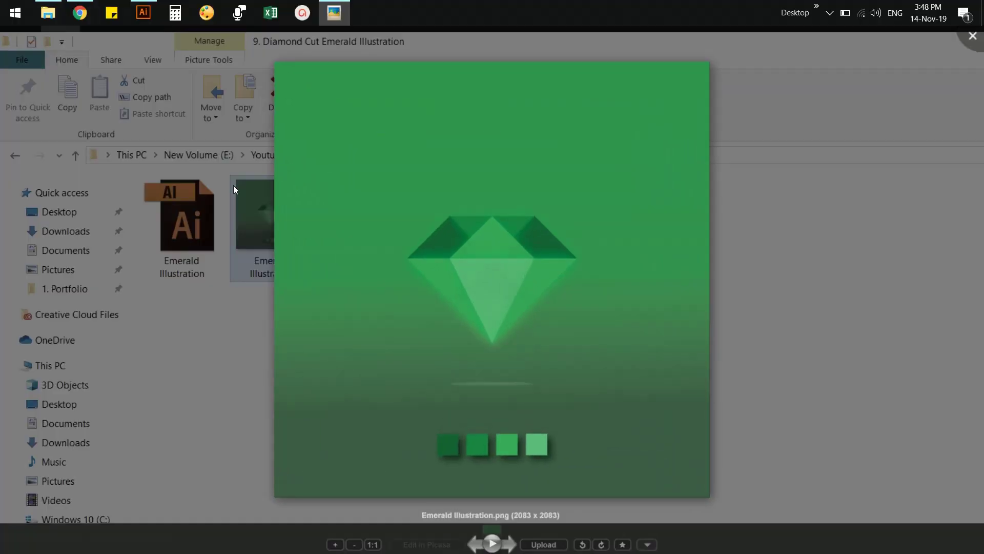
Step: Examine the emerald, ellipse and colour squares of the exported image up close, close it and return to Illustrator
scroll(487, 296, up, 4)
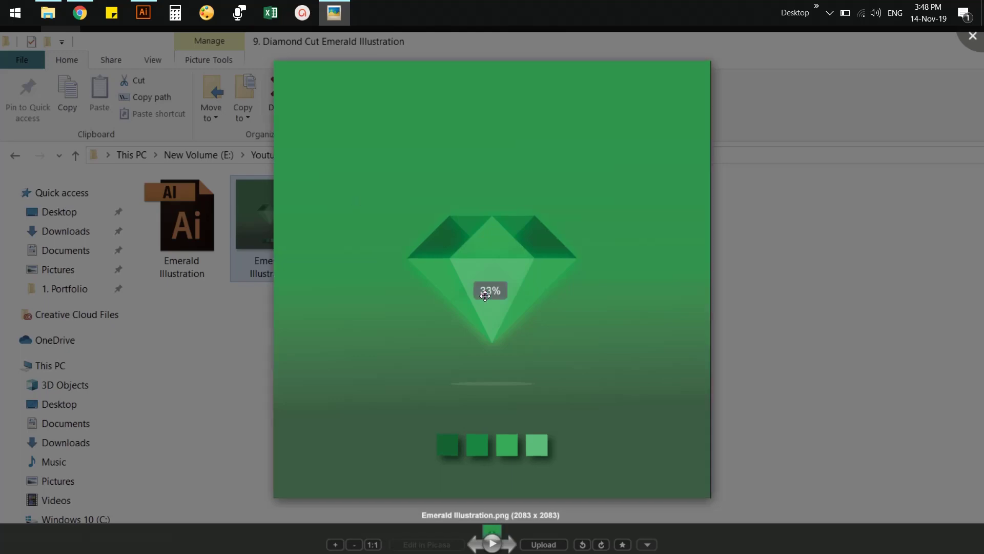
scroll(484, 295, up, 1)
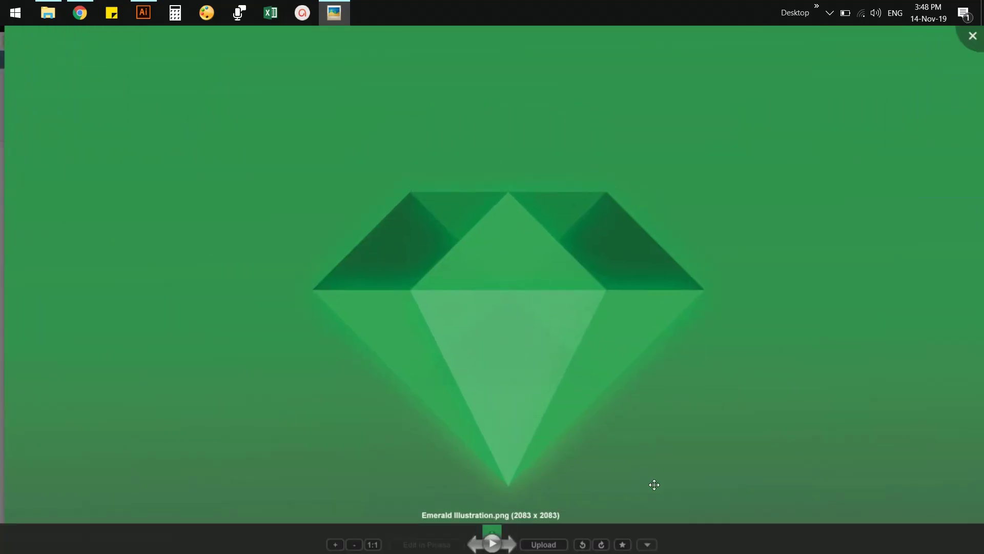
drag(647, 487, 643, 345)
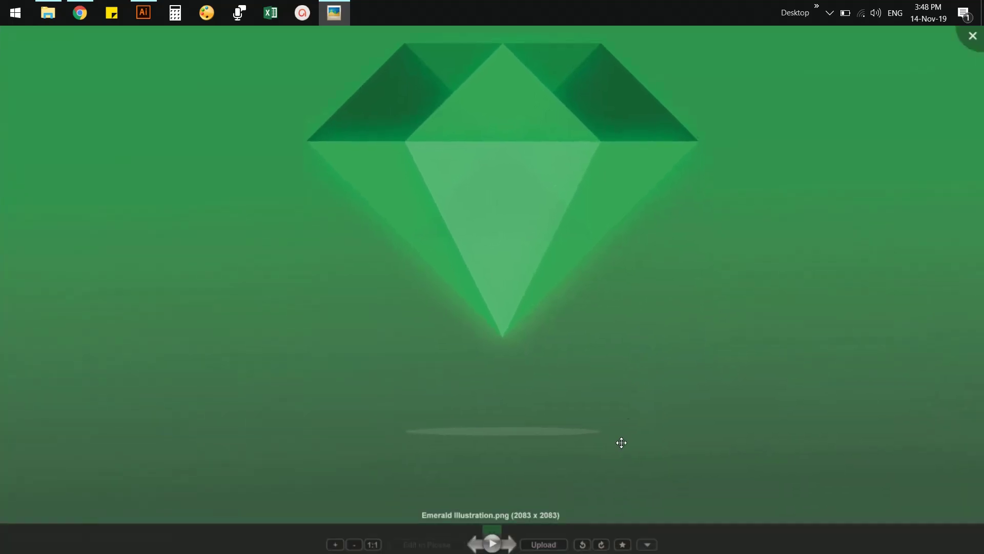
drag(621, 444, 634, 373)
drag(646, 440, 649, 379)
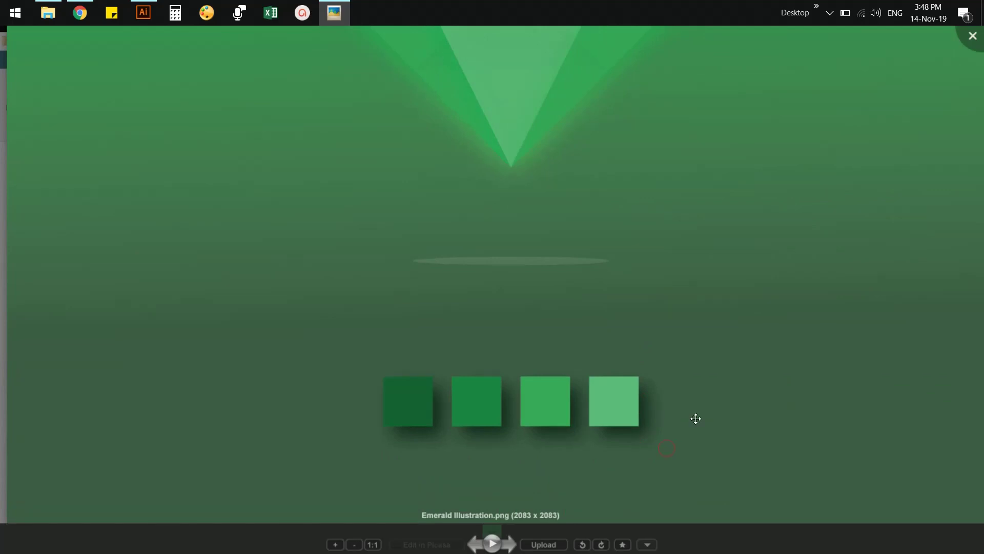
click(973, 35)
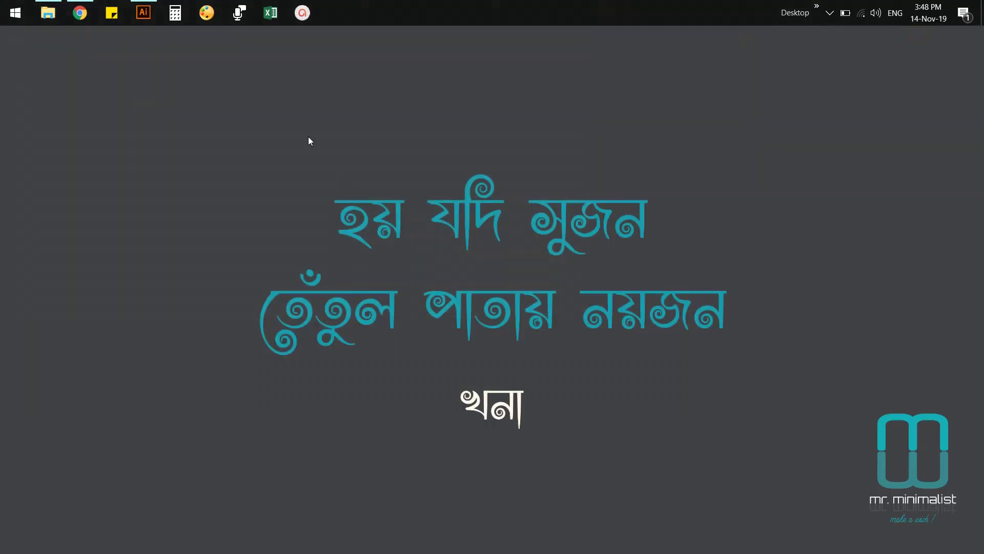
click(149, 19)
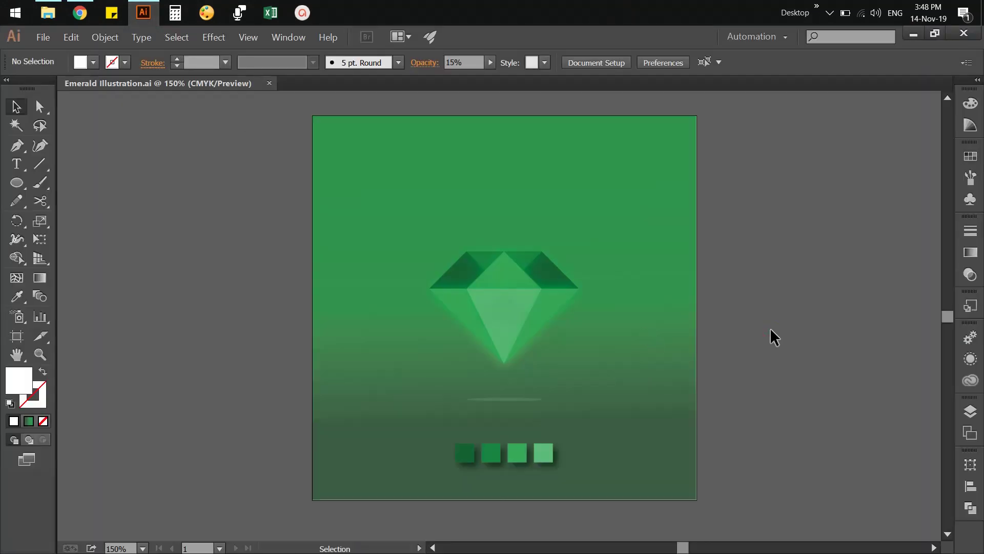
key(ctrl+minus)
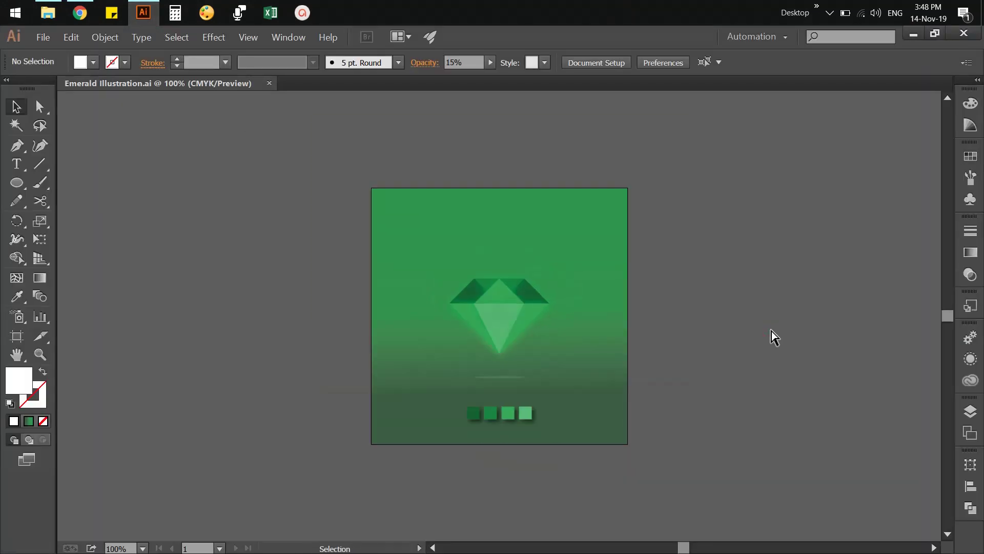